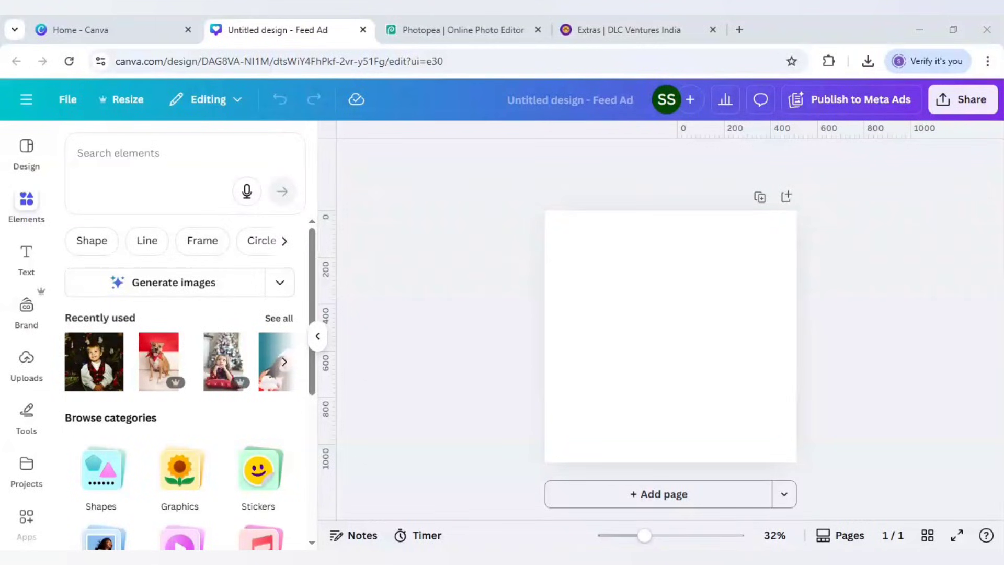
Search the elements for "christmas tree doodle" and show all the graphics results.
click(419, 460)
click(120, 152)
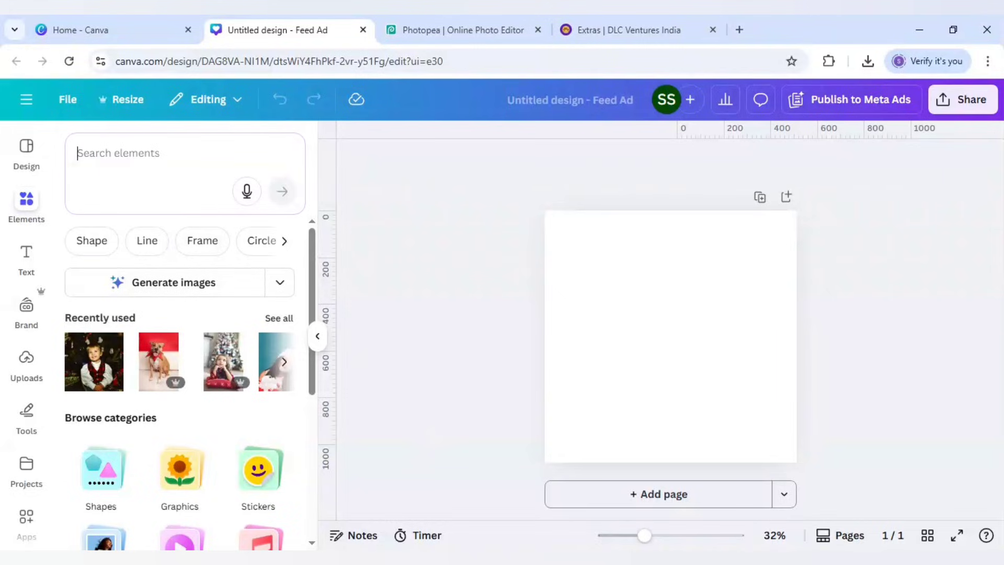
text(christ)
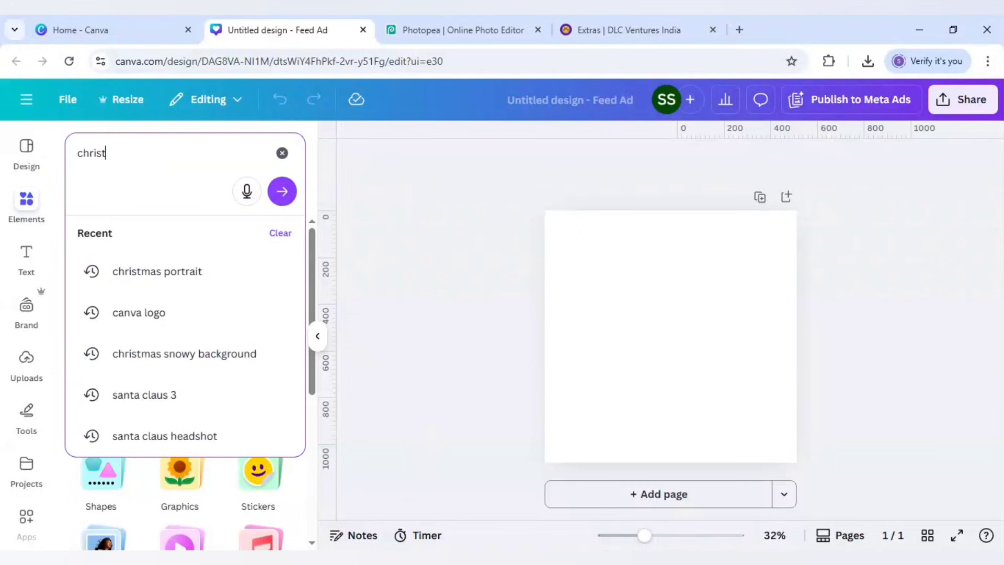
text(mas tree doodle)
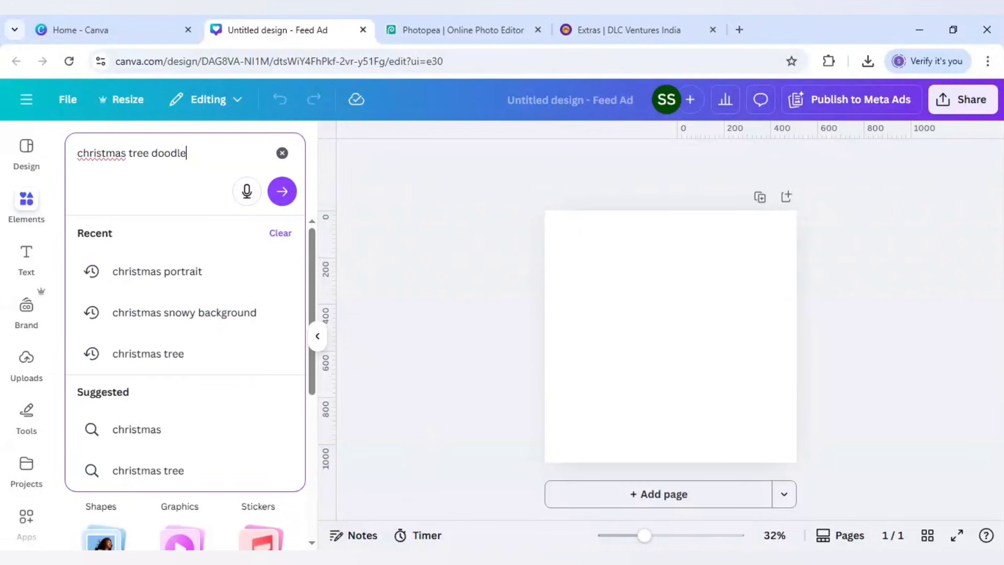
key(Return)
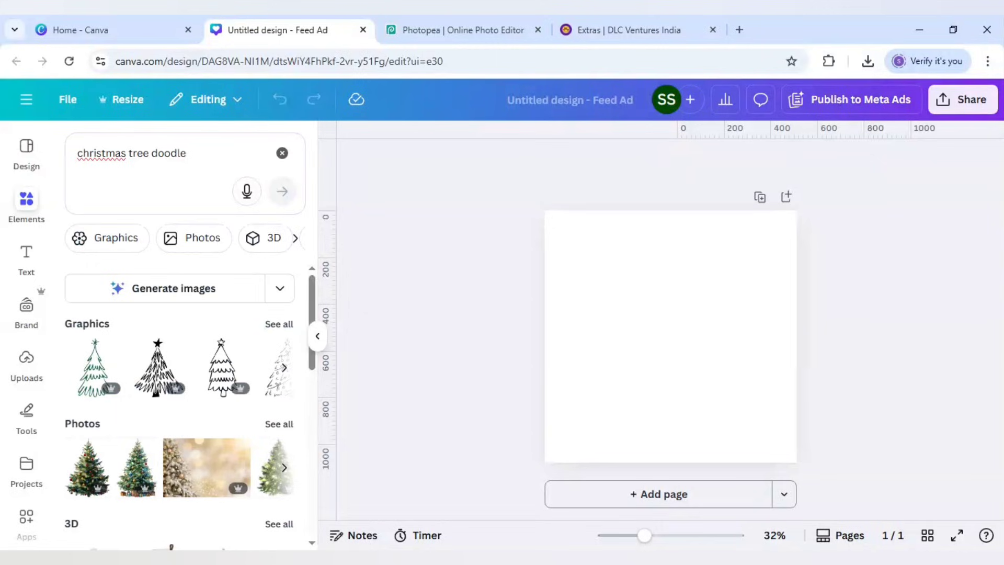
click(286, 328)
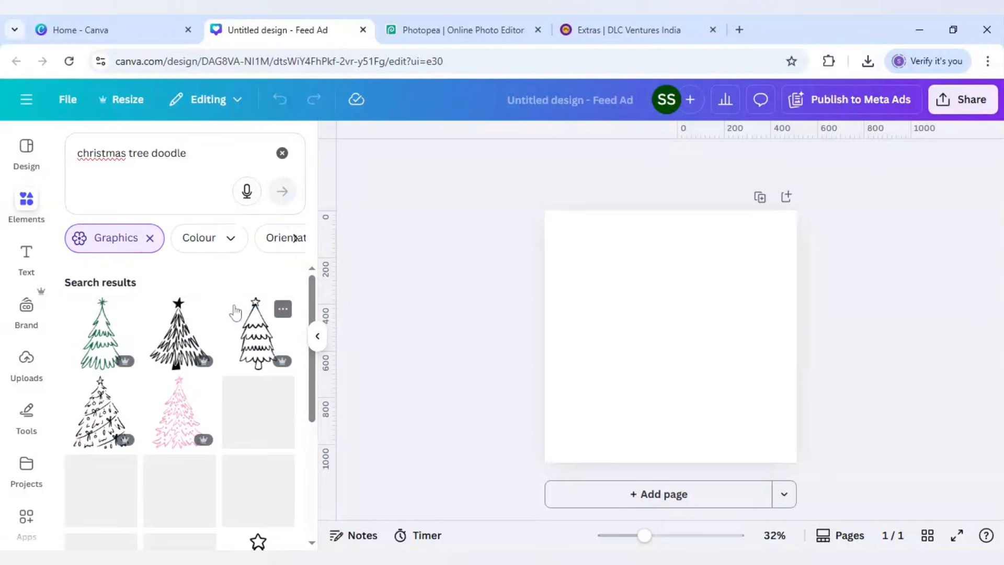
Add the plain black outline Christmas tree with a star on top and enlarge it to nearly fill the page's height, centred.
scroll(235, 314, down, 3)
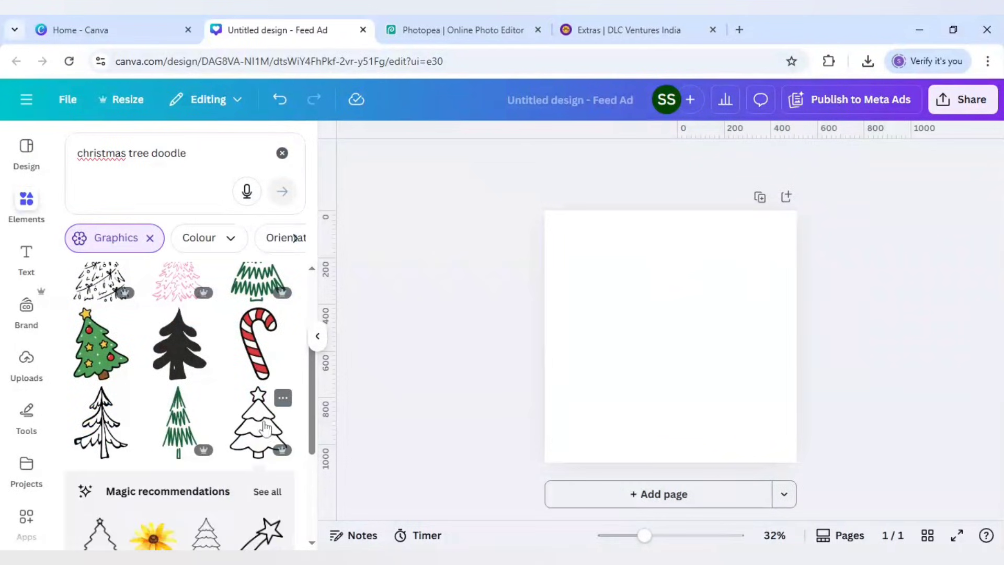
click(263, 421)
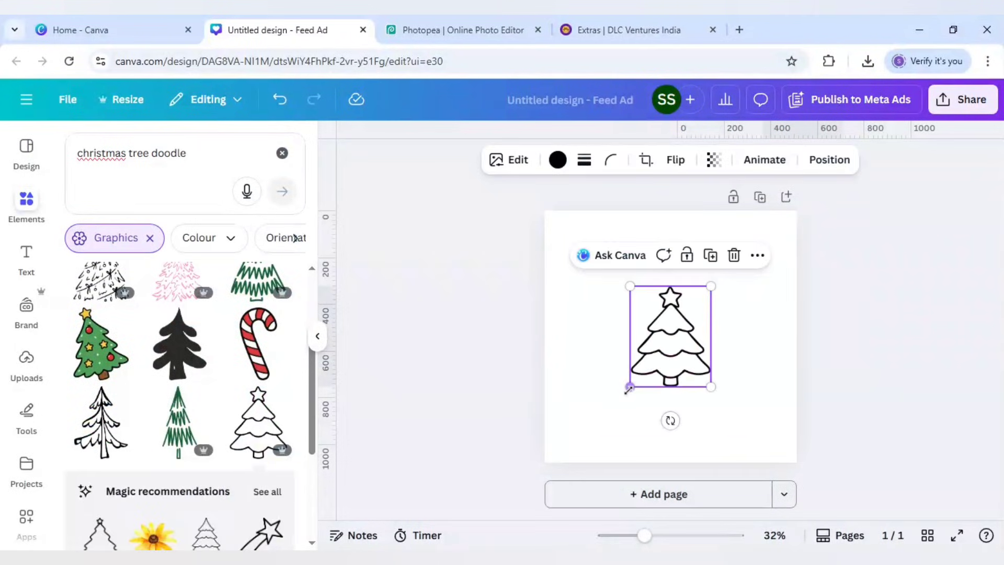
drag(632, 386, 581, 446)
drag(710, 287, 773, 241)
drag(703, 332, 701, 330)
Set the page background colour to black.
click(773, 299)
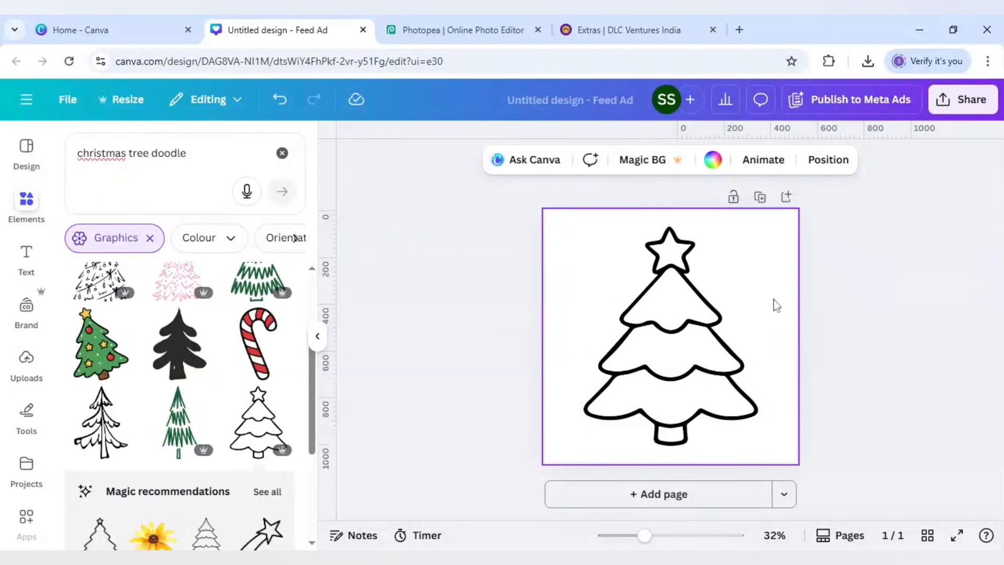
click(712, 159)
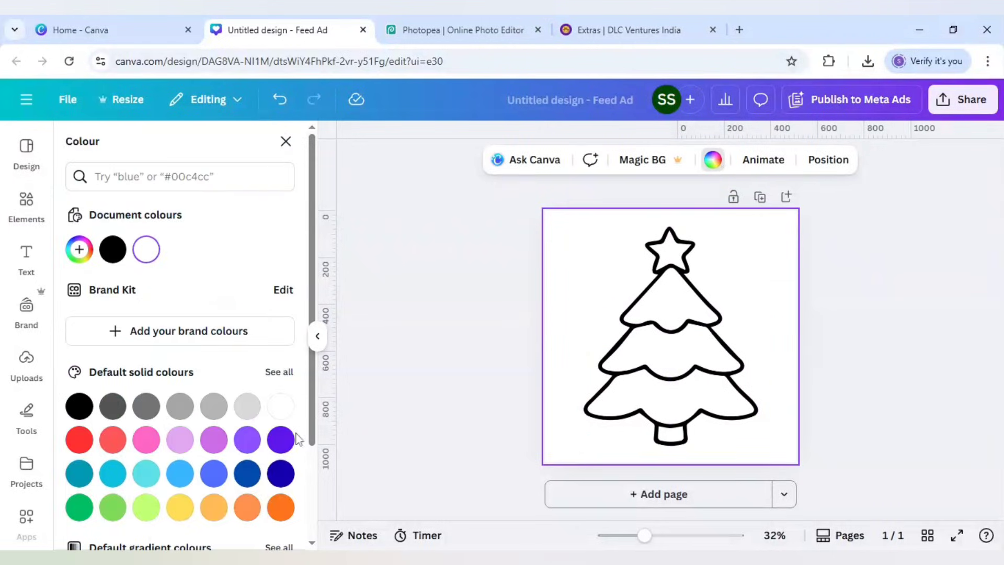
click(281, 440)
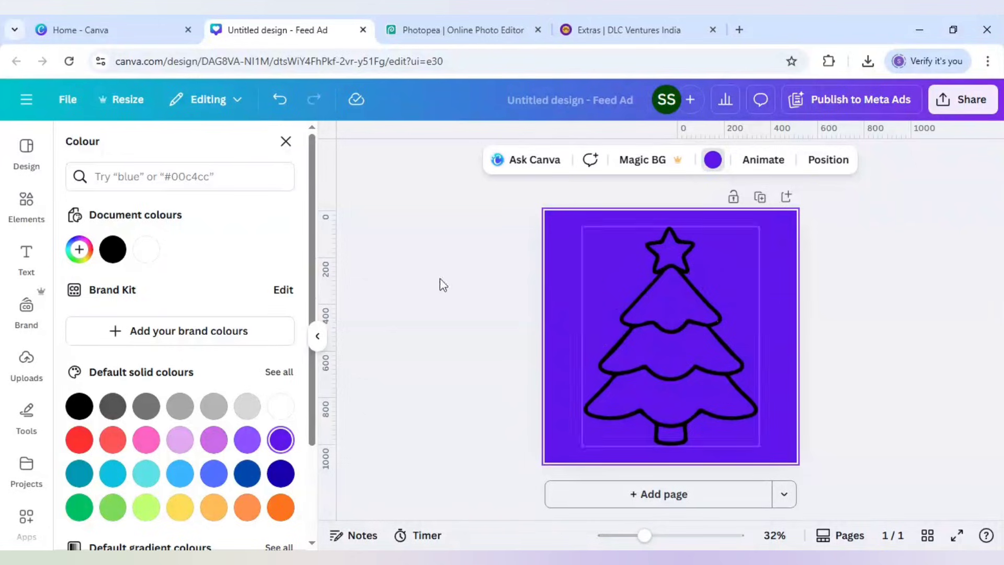
click(113, 250)
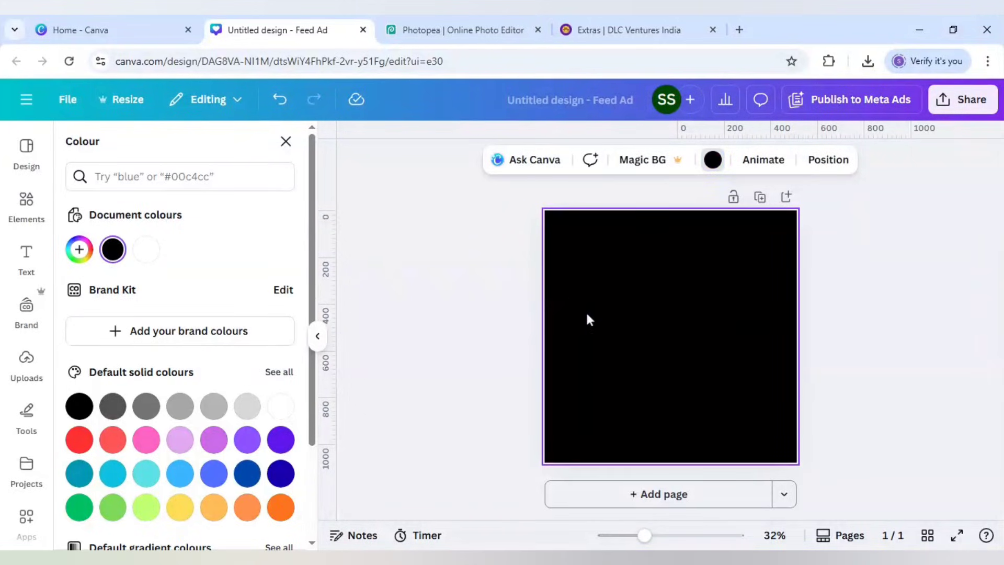
Change the Christmas tree outline's colour to white.
click(680, 313)
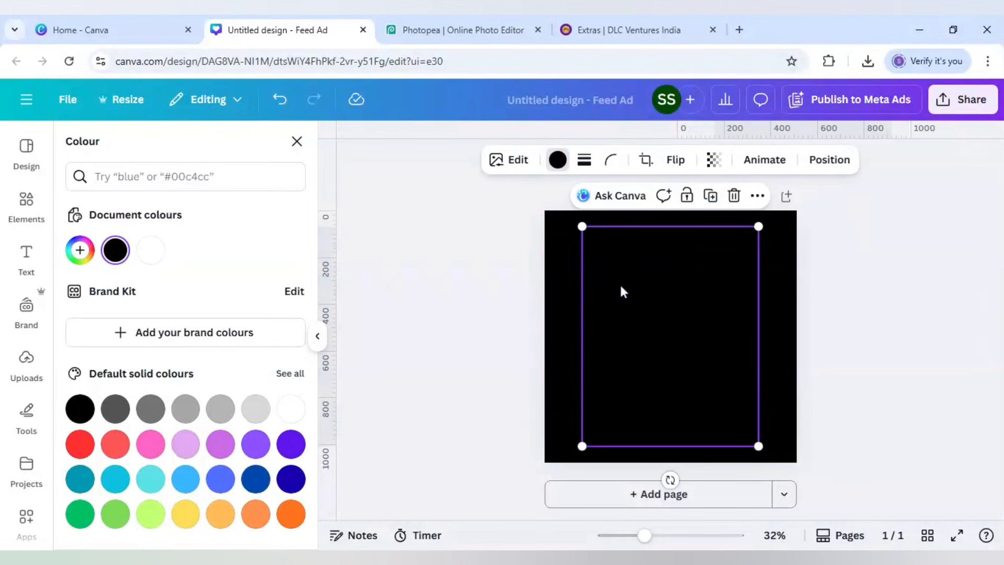
click(557, 160)
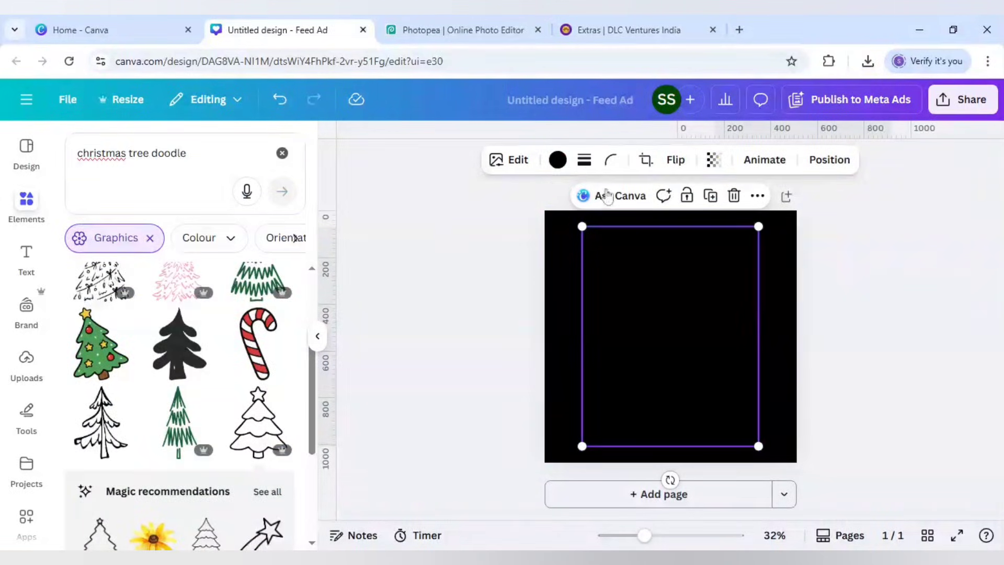
click(557, 159)
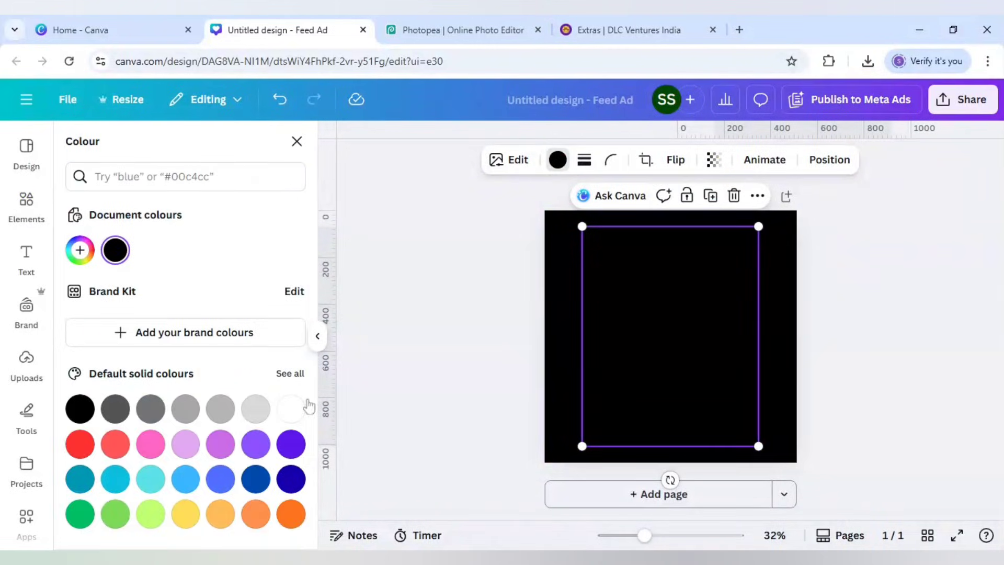
click(291, 408)
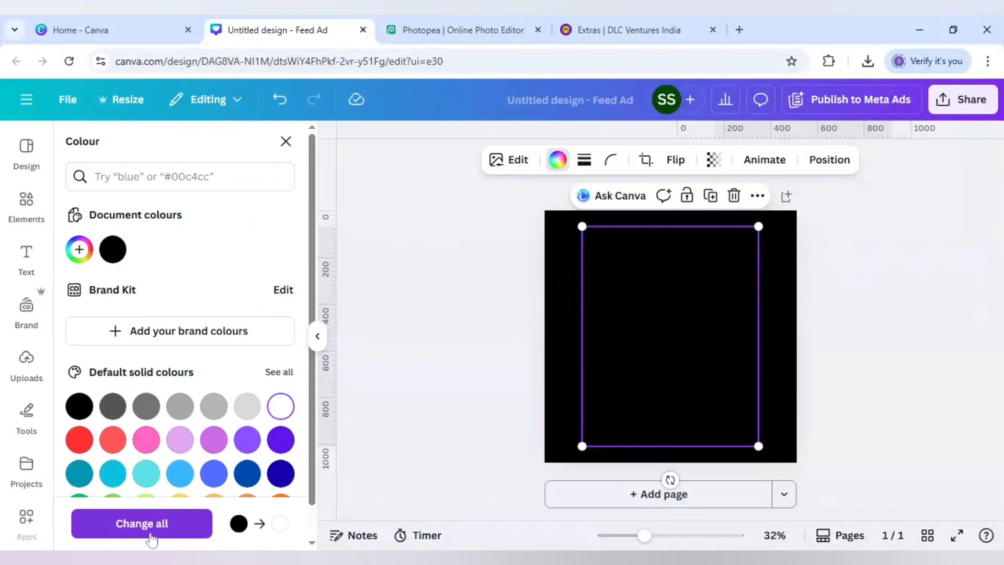
click(142, 523)
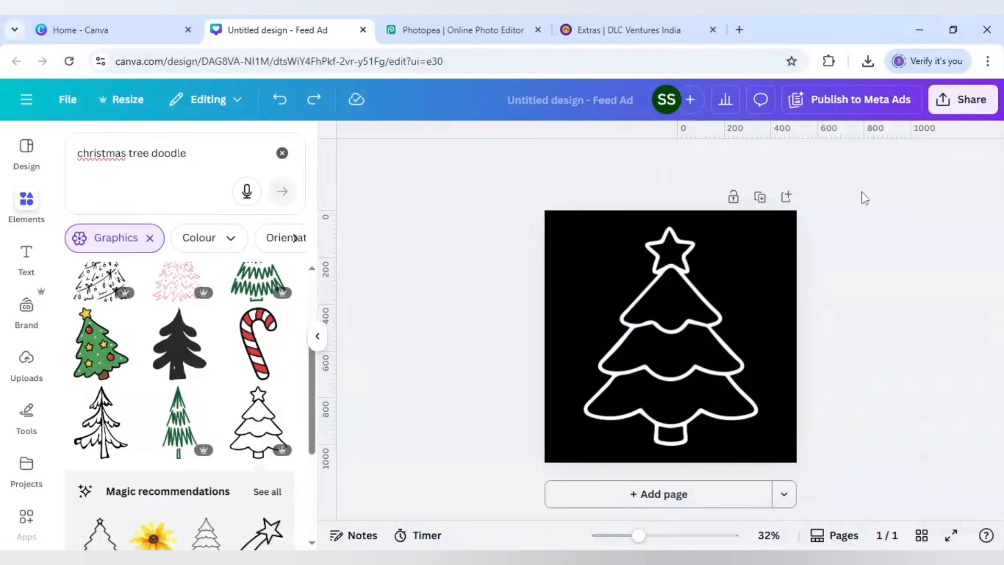
Try to download the design as a PNG at size 3.125 (3,375 × 3,375 px).
click(962, 109)
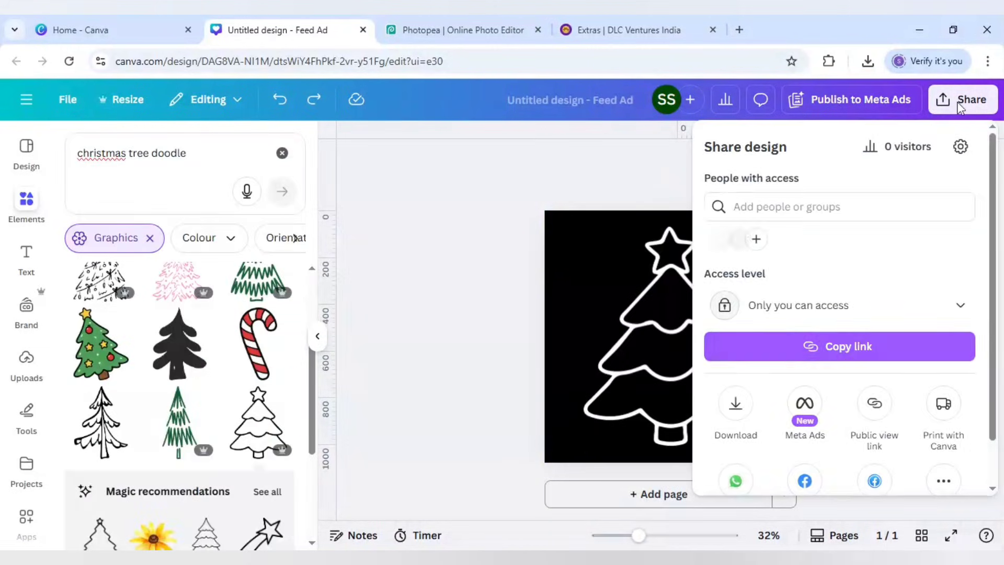
click(743, 407)
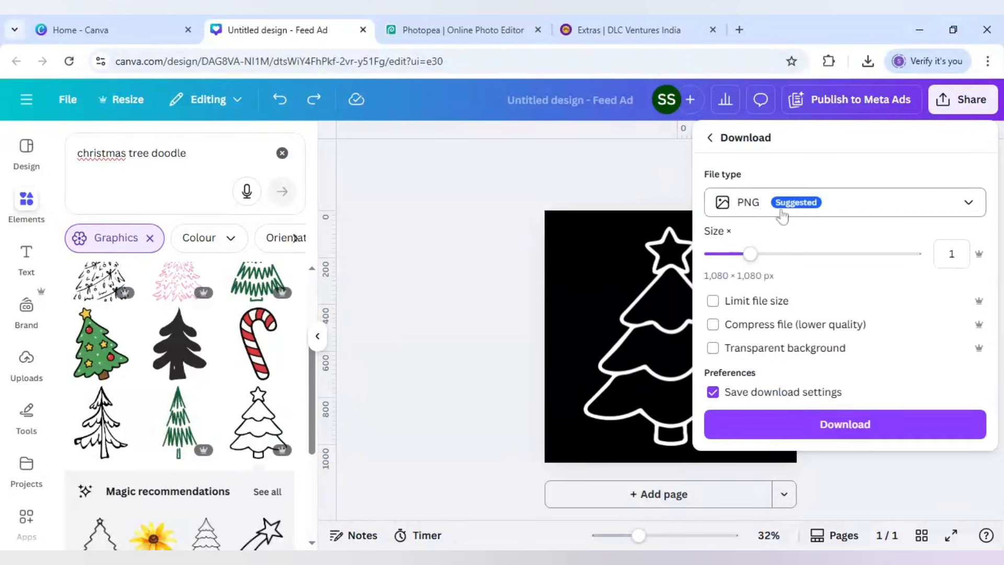
drag(749, 254, 904, 255)
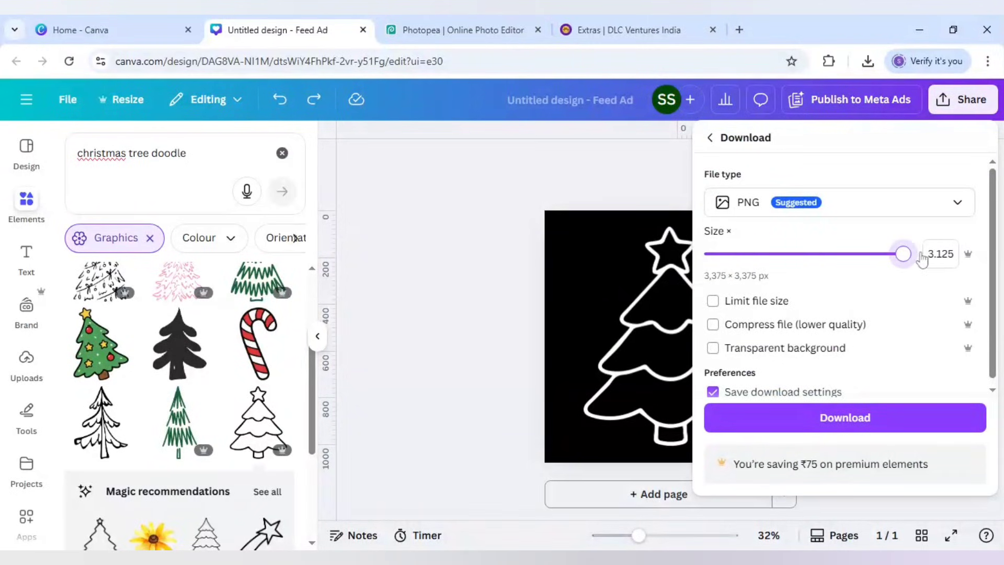
click(858, 424)
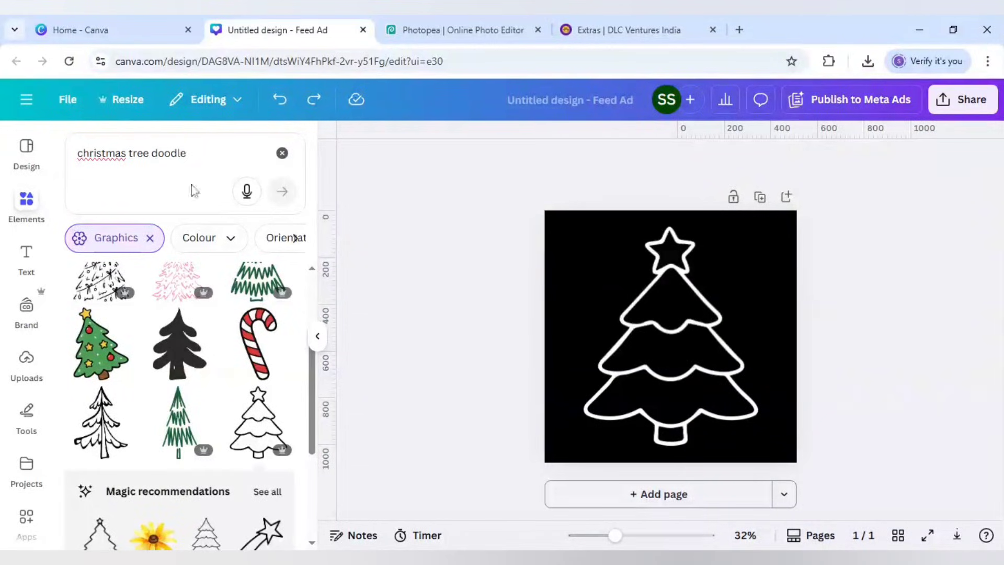
Search for "star", add the solid yellow star, and shrink it to a tiny mark in the page's upper-right corner.
click(71, 164)
text(star)
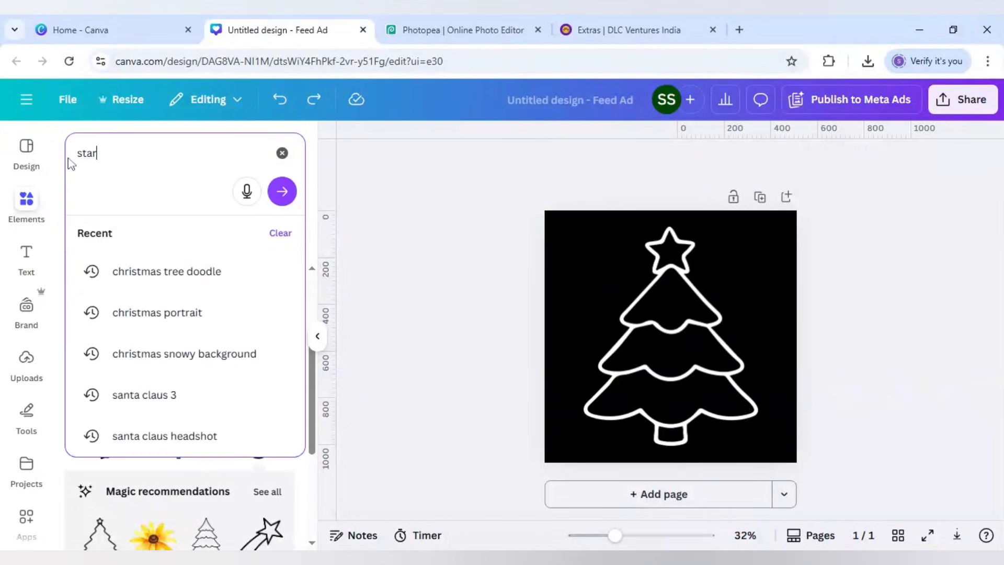
key(Return)
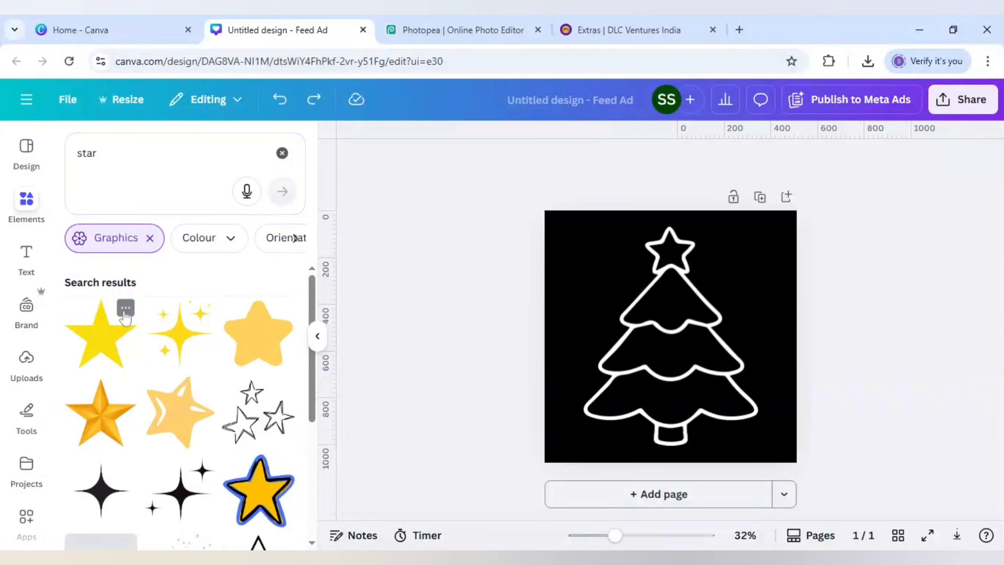
click(112, 340)
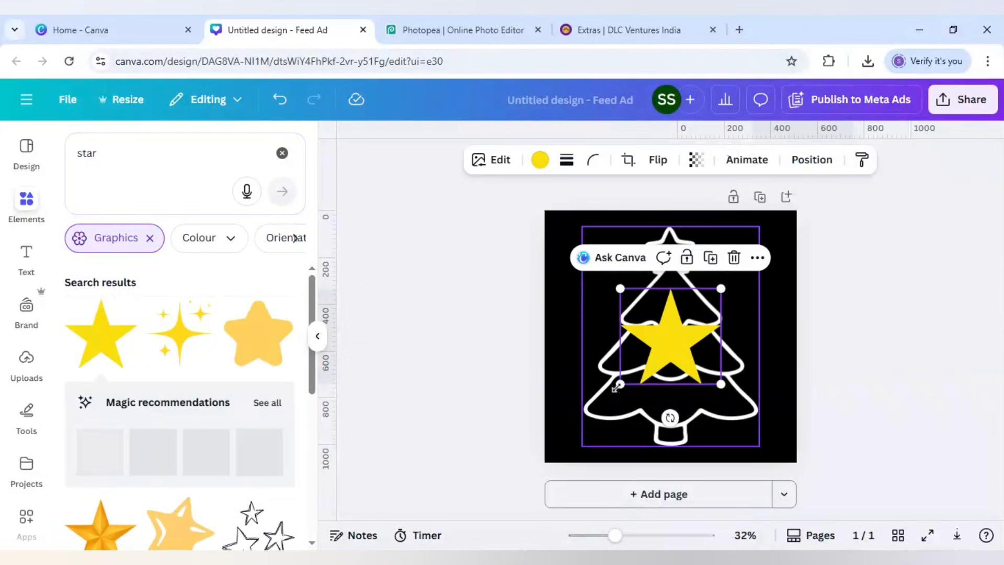
drag(620, 384, 807, 253)
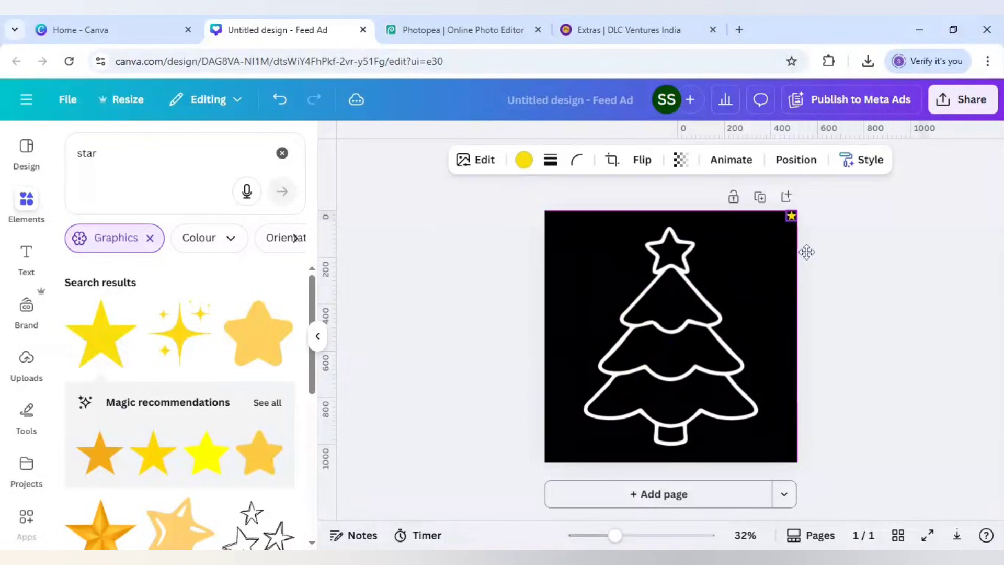
click(848, 249)
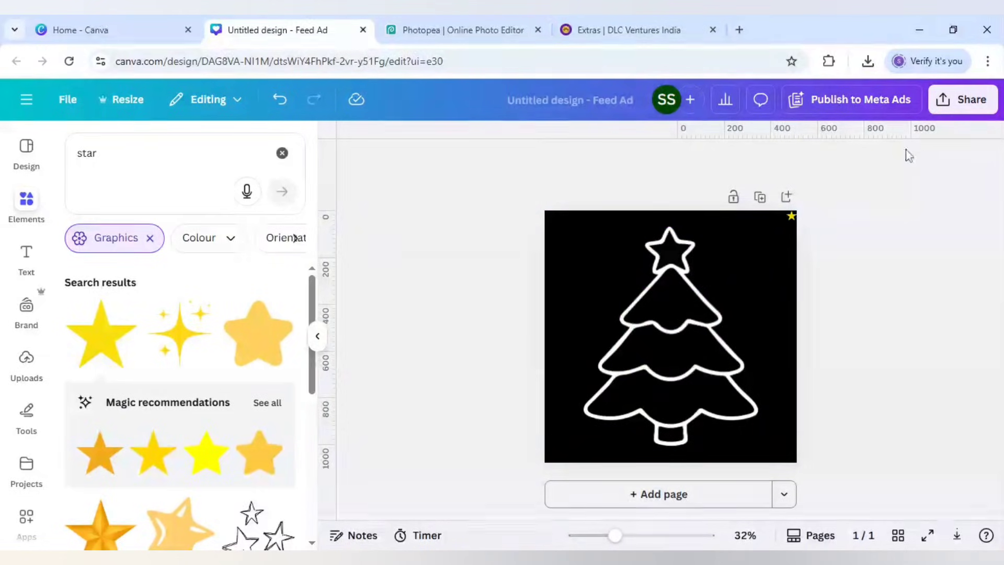
Download the design with the small star as a PNG at size 3.125.
click(958, 110)
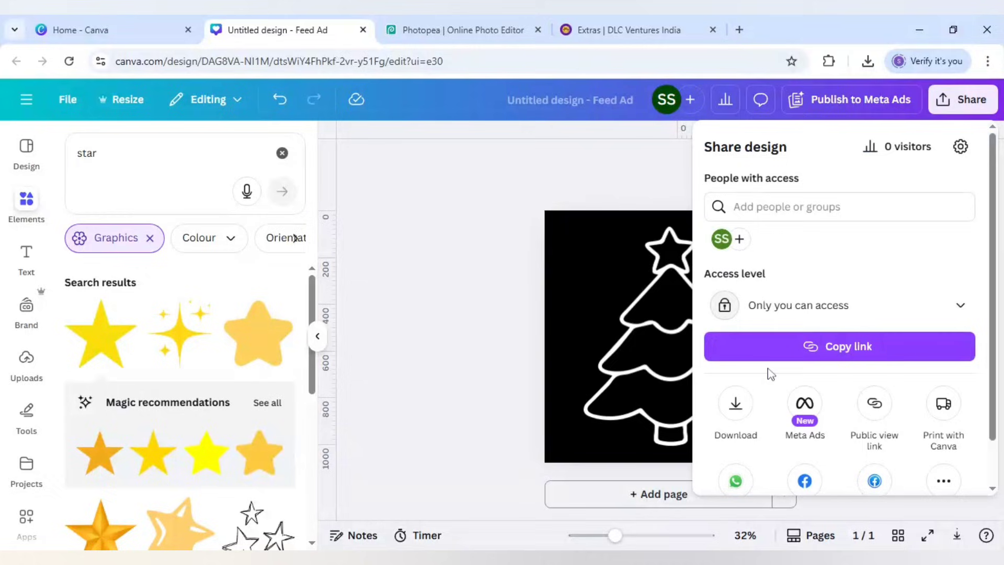
click(737, 407)
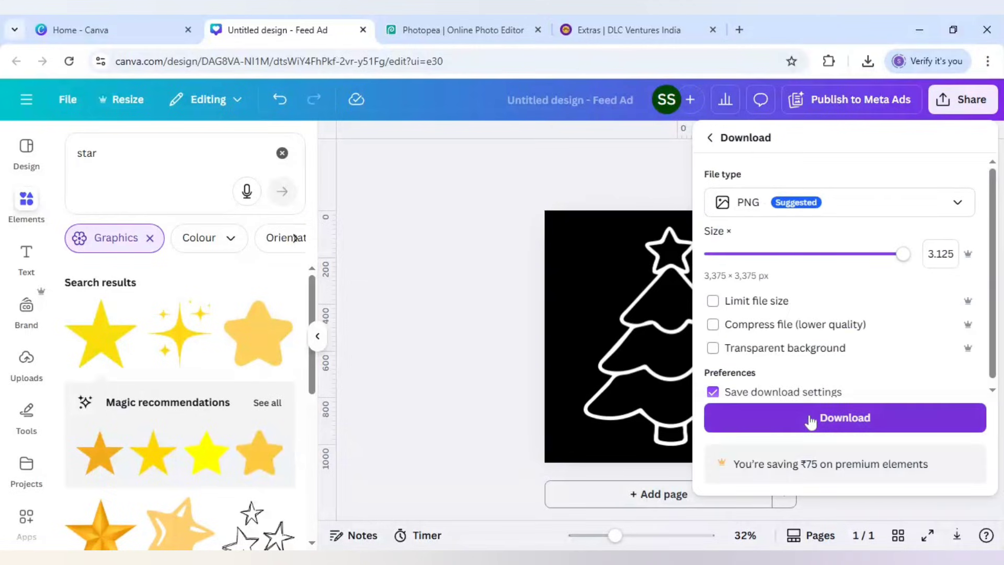
click(810, 421)
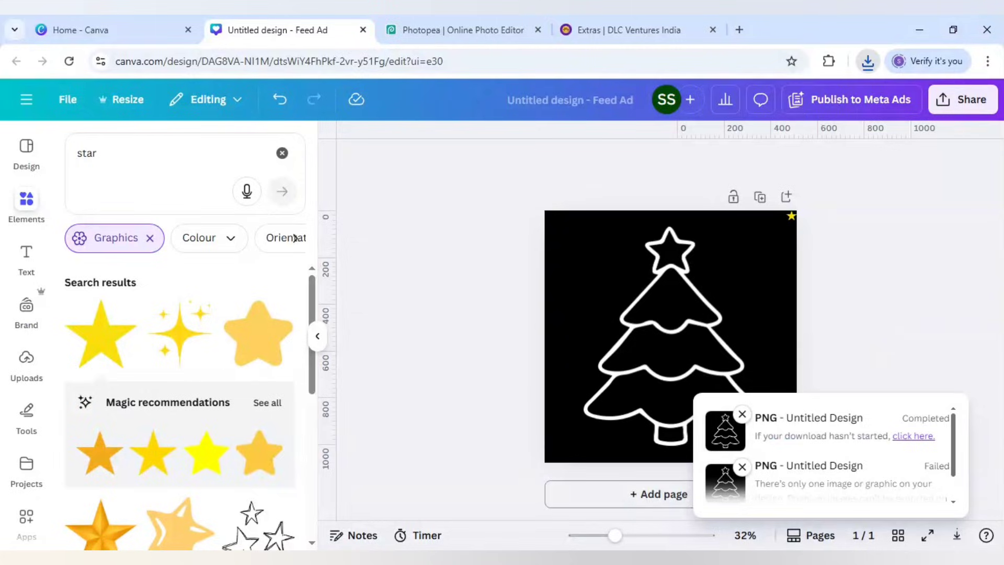
Switch to Photopea and select the insides of the star, the three tree tiers and the trunk together with the Magic Wand.
key(ctrl+Tab)
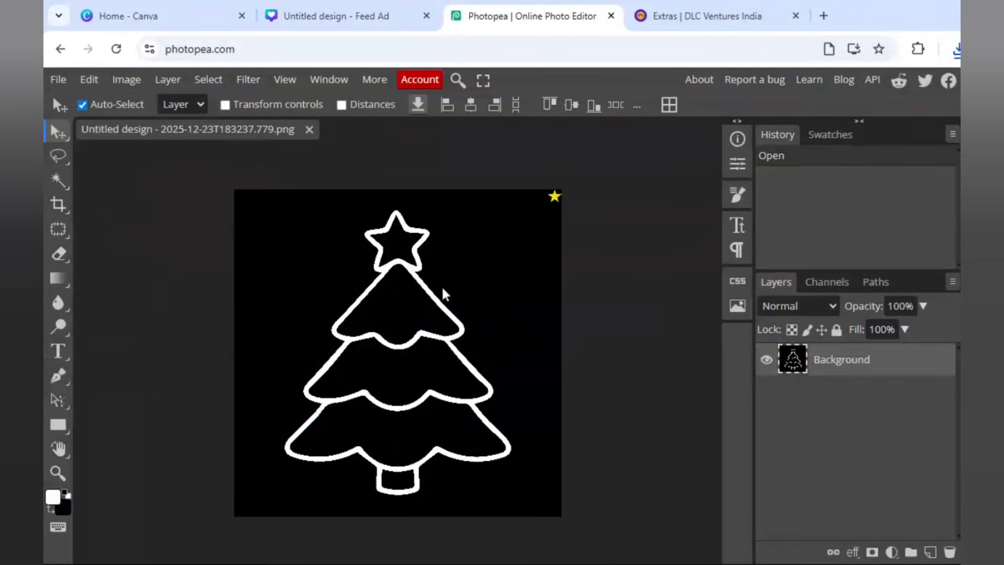
click(64, 184)
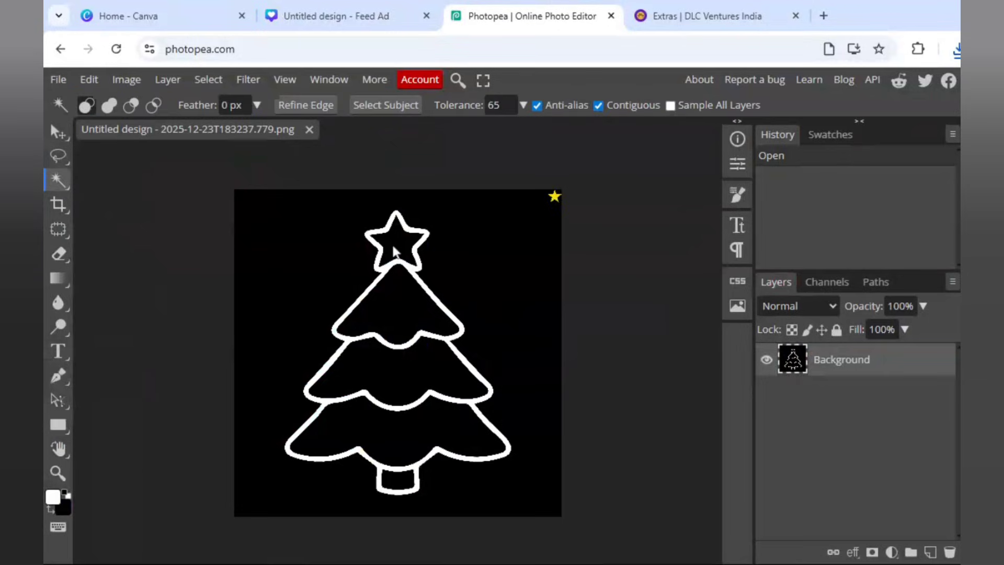
click(109, 105)
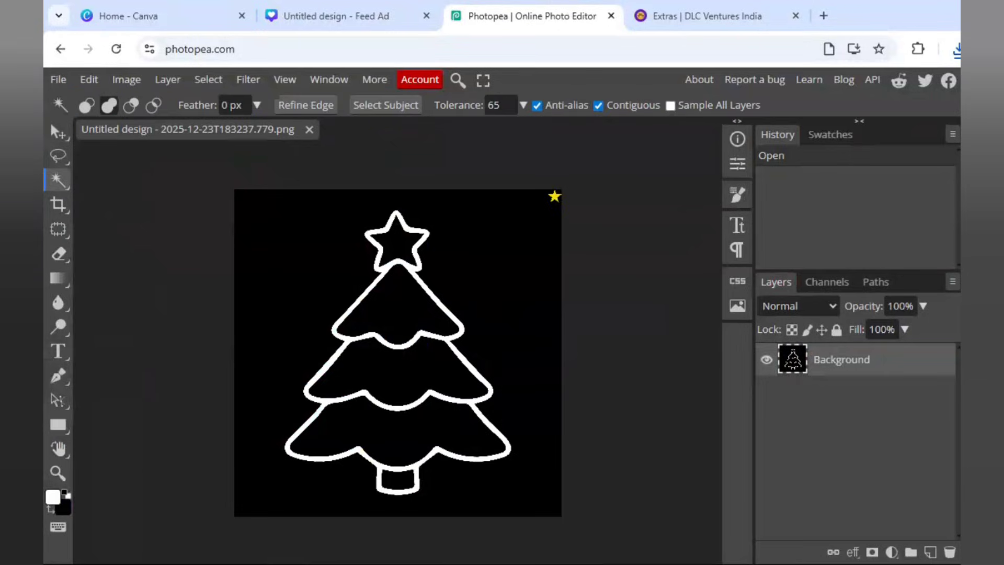
click(396, 253)
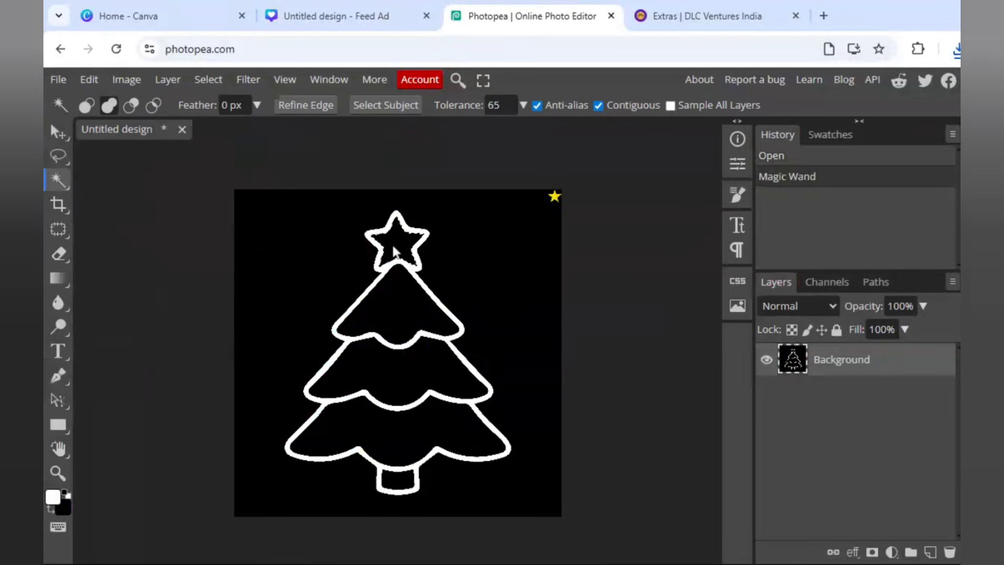
click(399, 309)
click(378, 389)
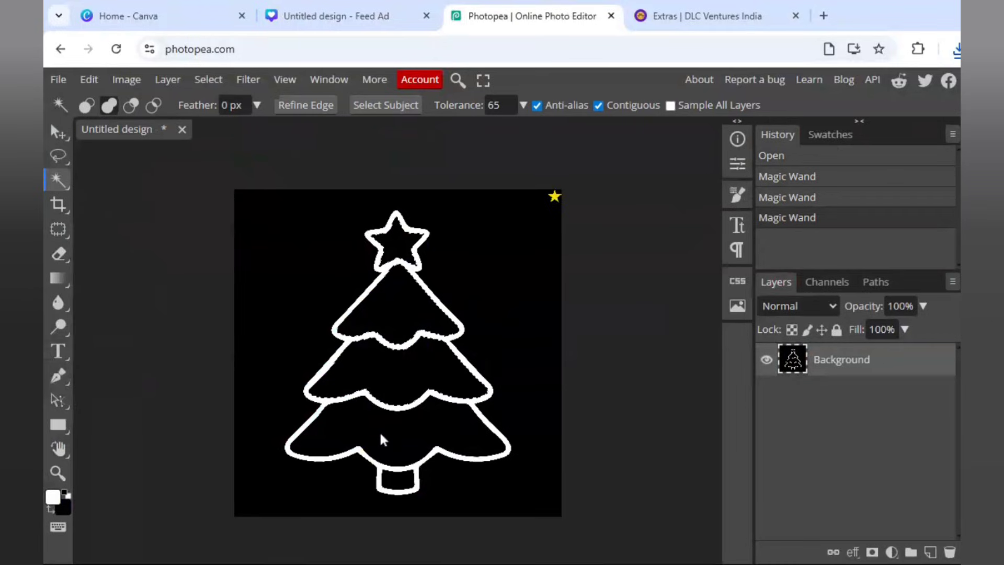
click(380, 434)
click(404, 487)
click(87, 105)
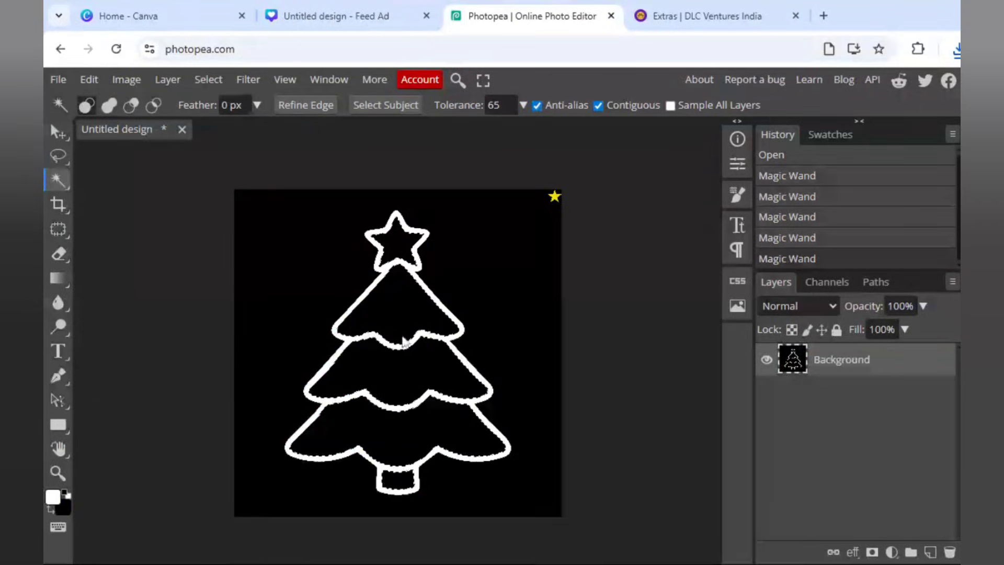
Create a new project 4000 px wide and 4000 px high with a white background.
click(59, 79)
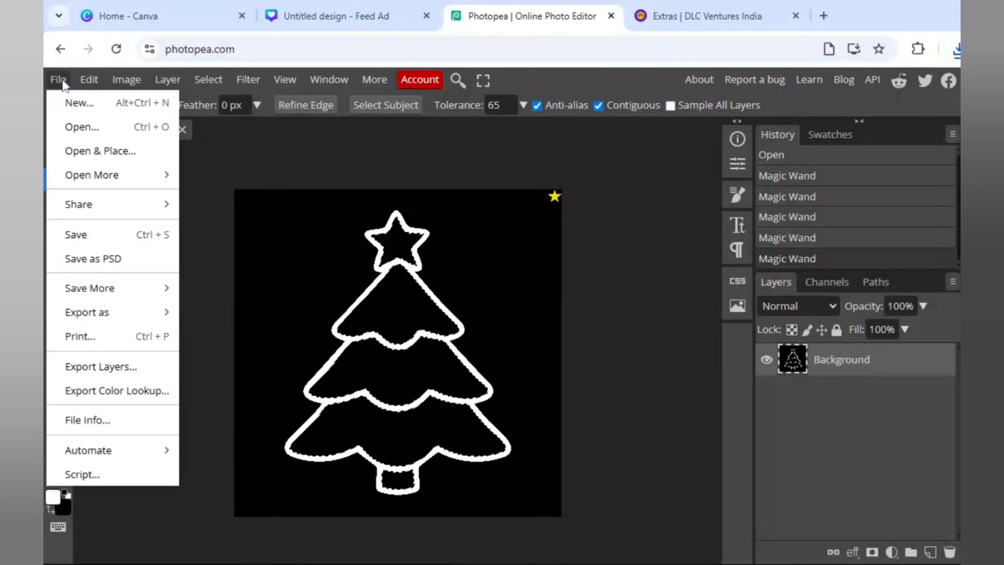
click(72, 108)
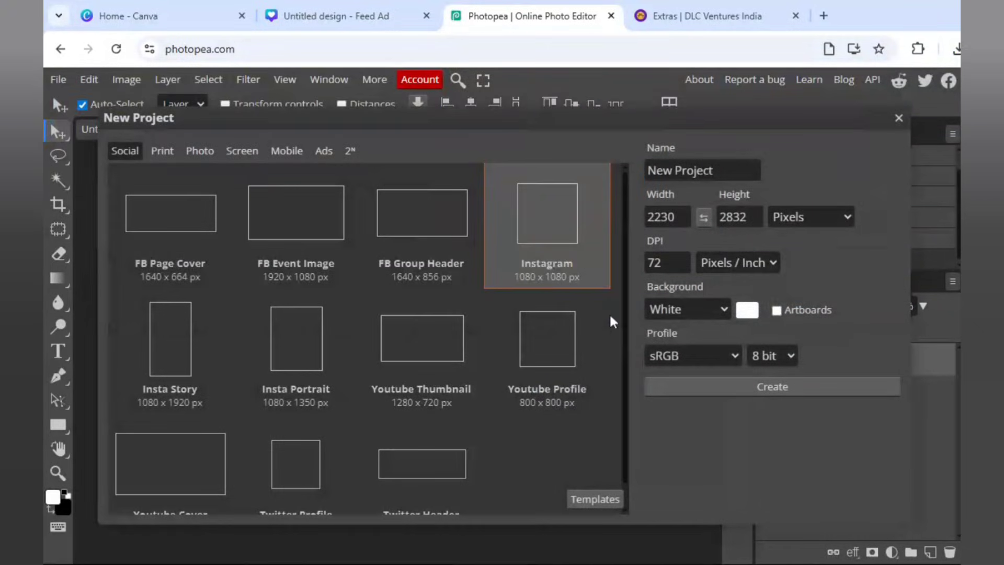
click(664, 217)
key(ctrl+a)
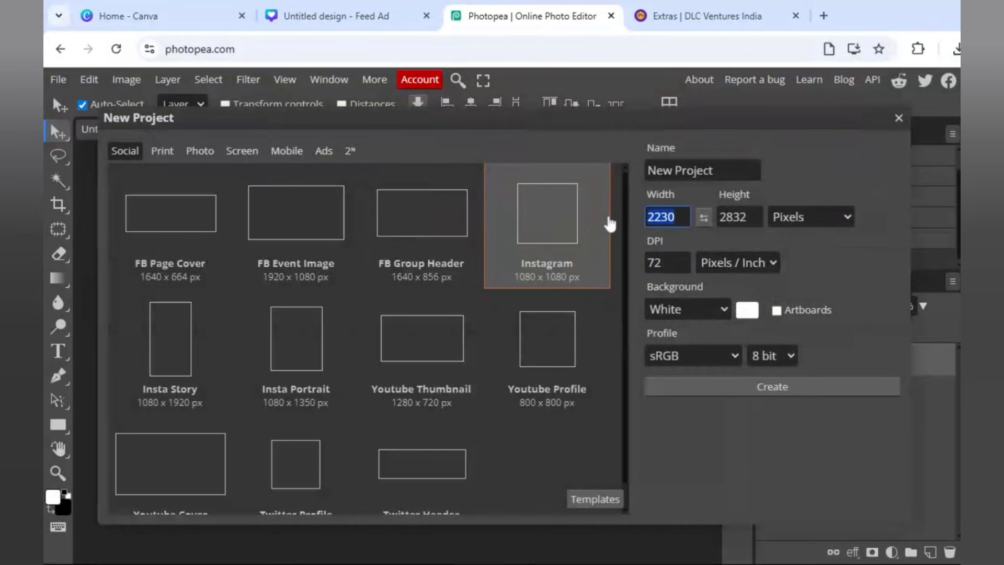
text(4000)
key(Tab)
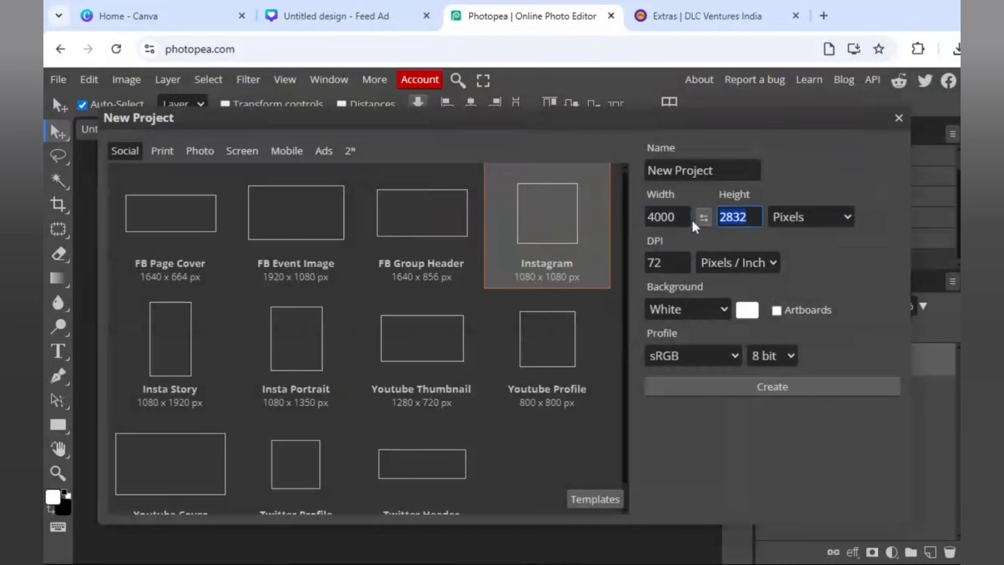
text(4000)
click(734, 392)
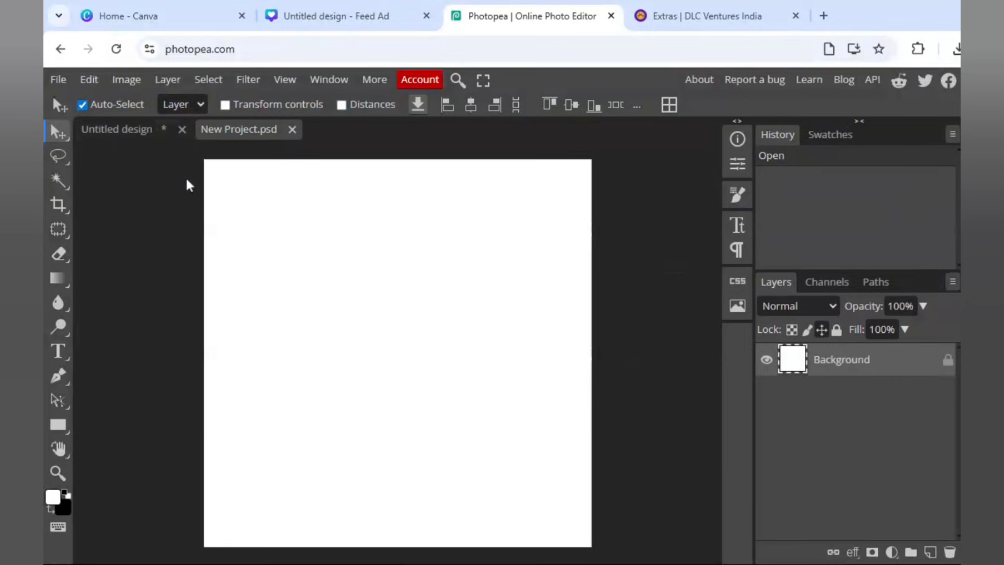
Copy the selected tree areas from the original design onto the new white canvas, centred, and export it as a 4000 × 4000 px PNG.
click(135, 131)
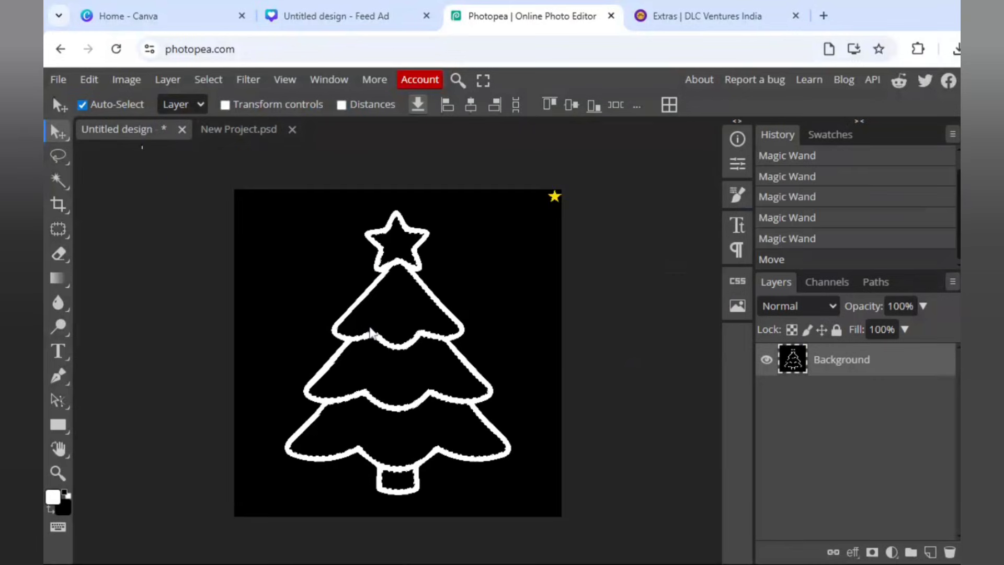
drag(372, 333, 362, 265)
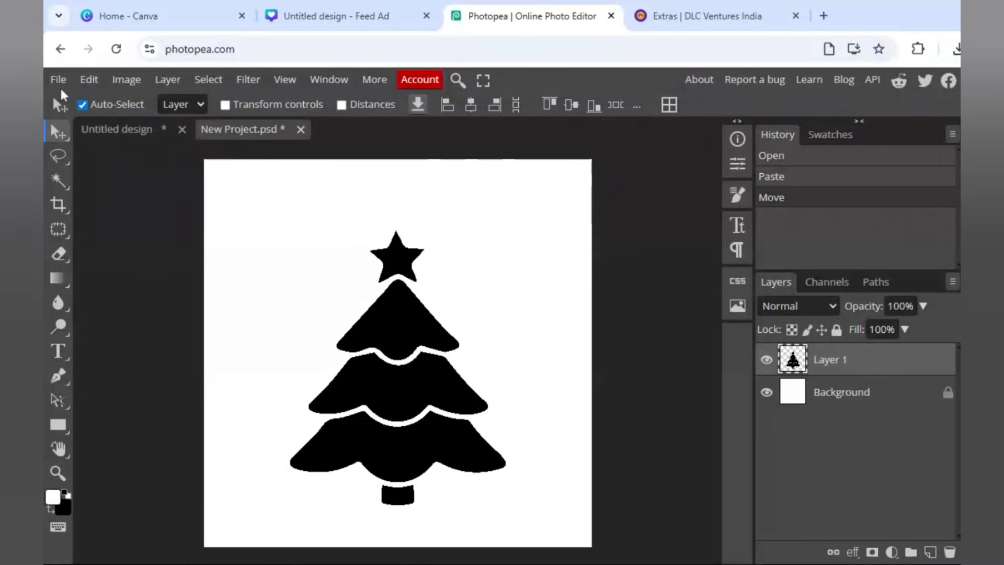
click(58, 79)
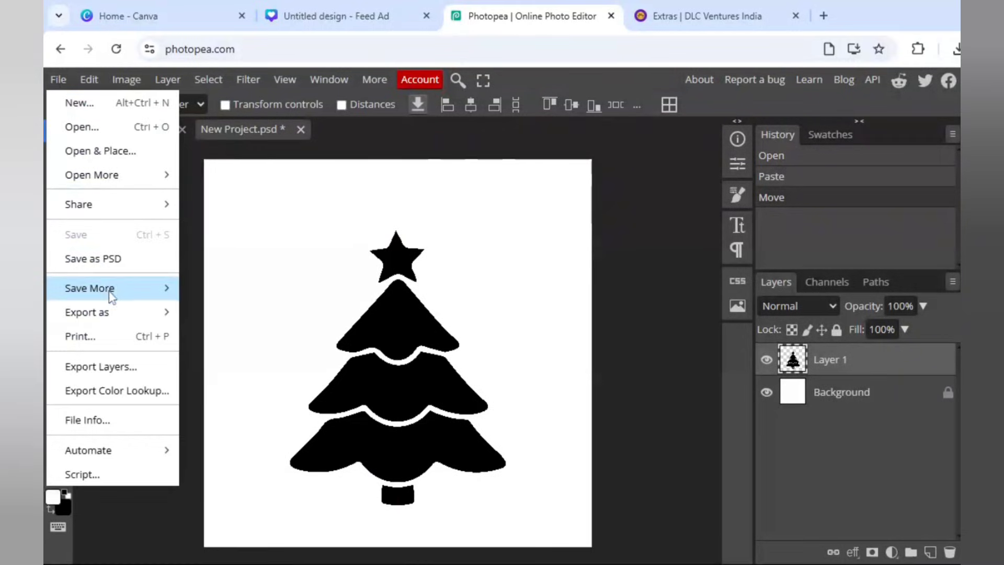
mouse_move(109, 312)
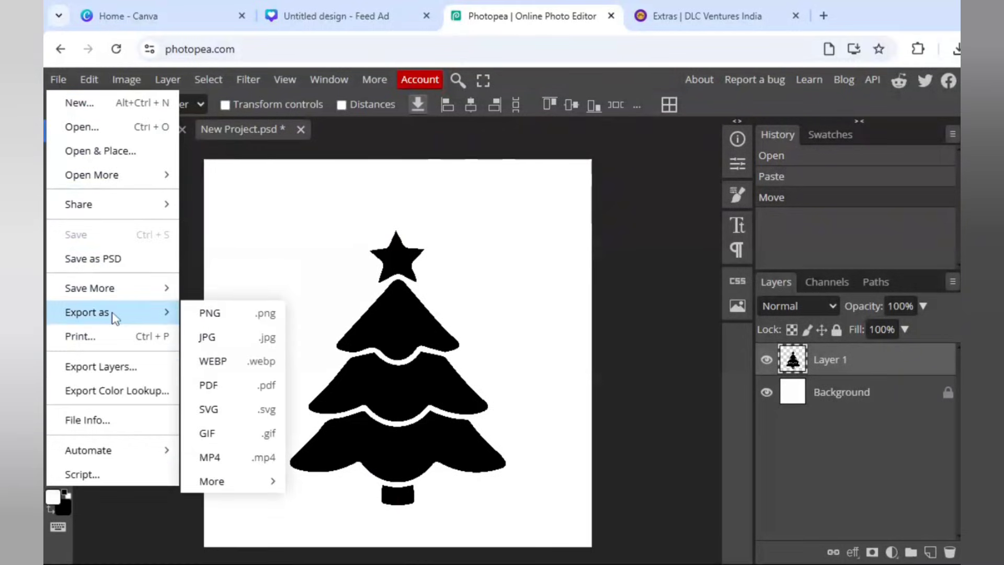
click(218, 326)
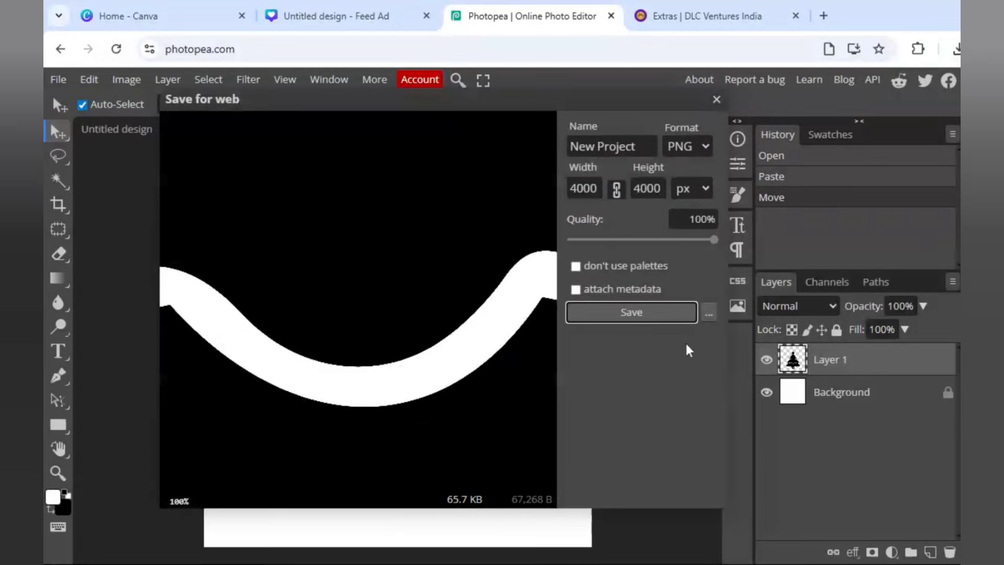
click(631, 313)
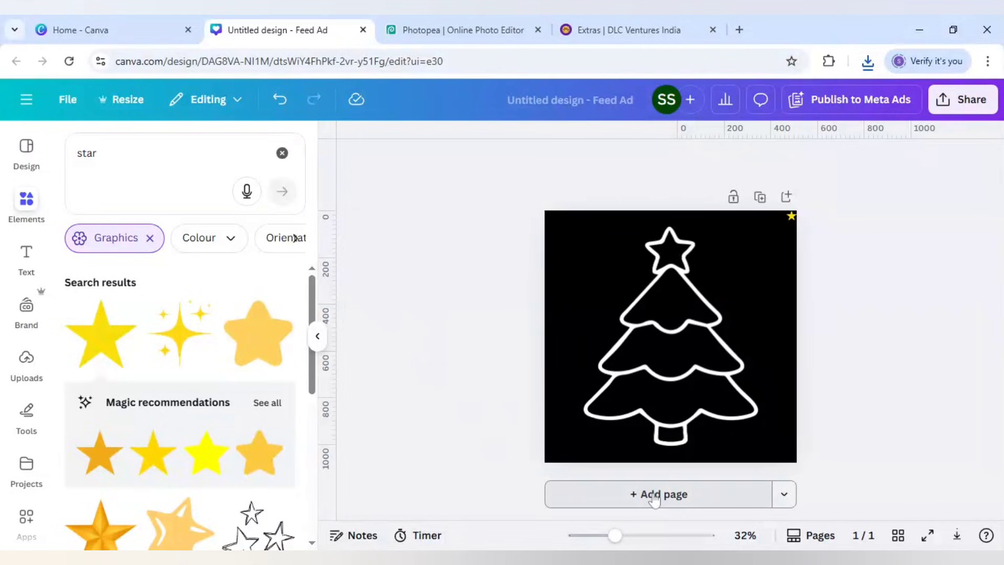
Switch to Canva, add a second page and place the exported solid tree image on it.
click(654, 495)
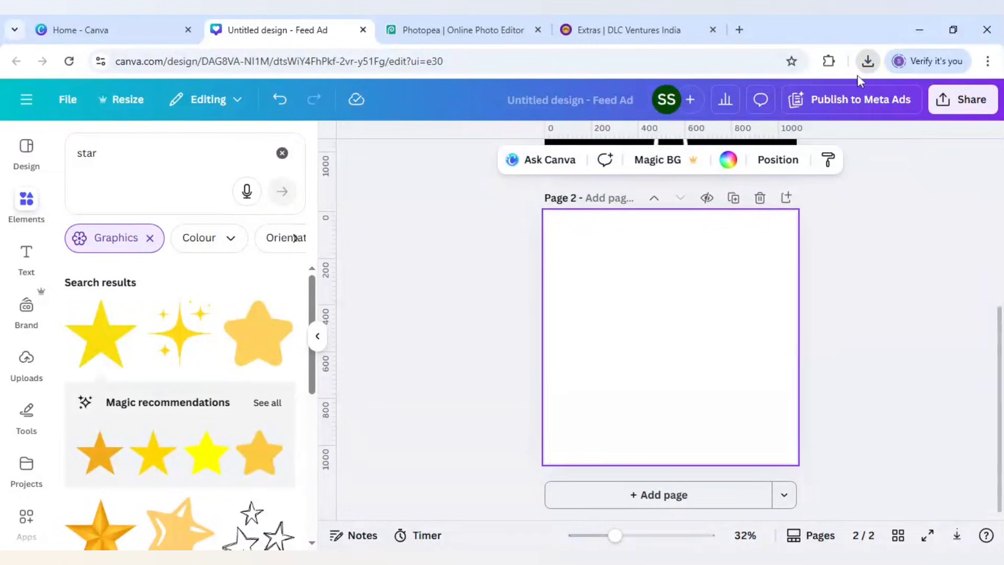
key(ctrl+v)
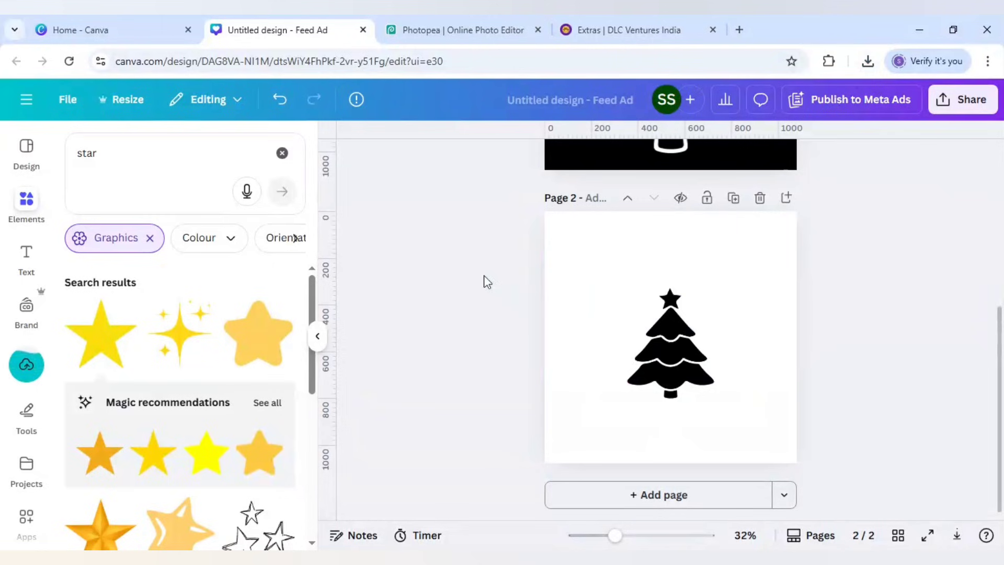
Enlarge the solid tree image beyond the page edges and centre it so the tree nearly fills page 2.
click(667, 369)
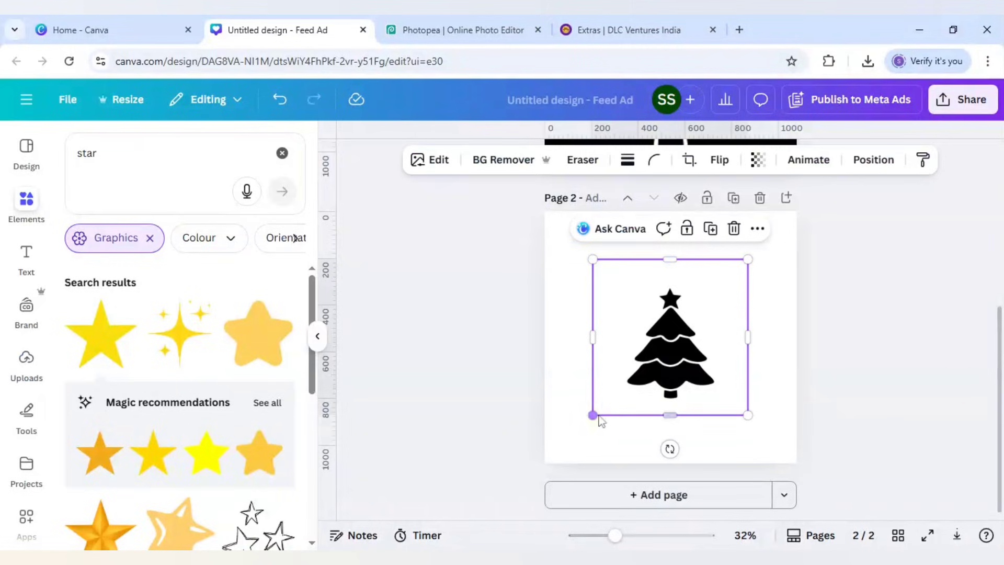
drag(592, 415, 545, 463)
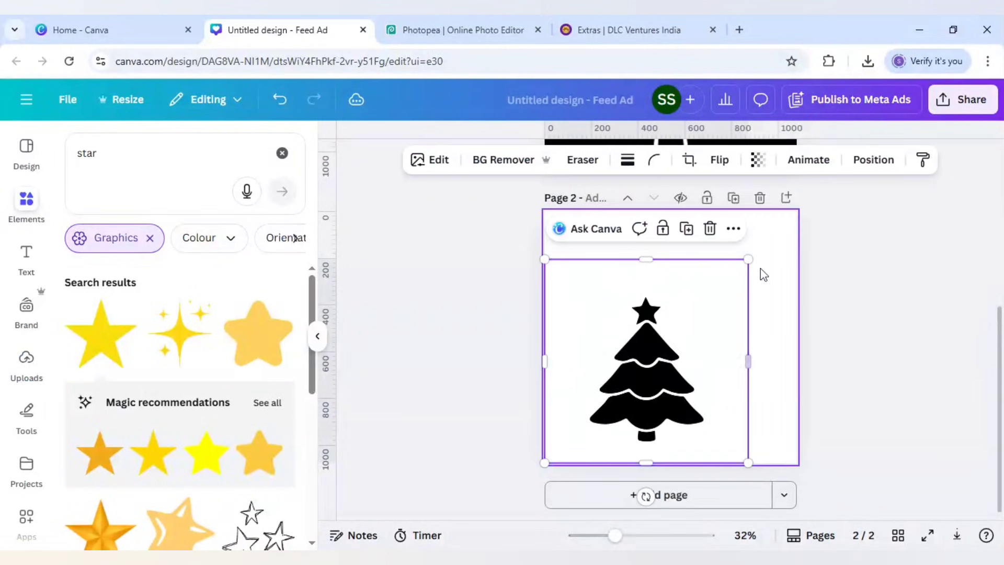
drag(750, 261, 896, 184)
drag(770, 330, 739, 346)
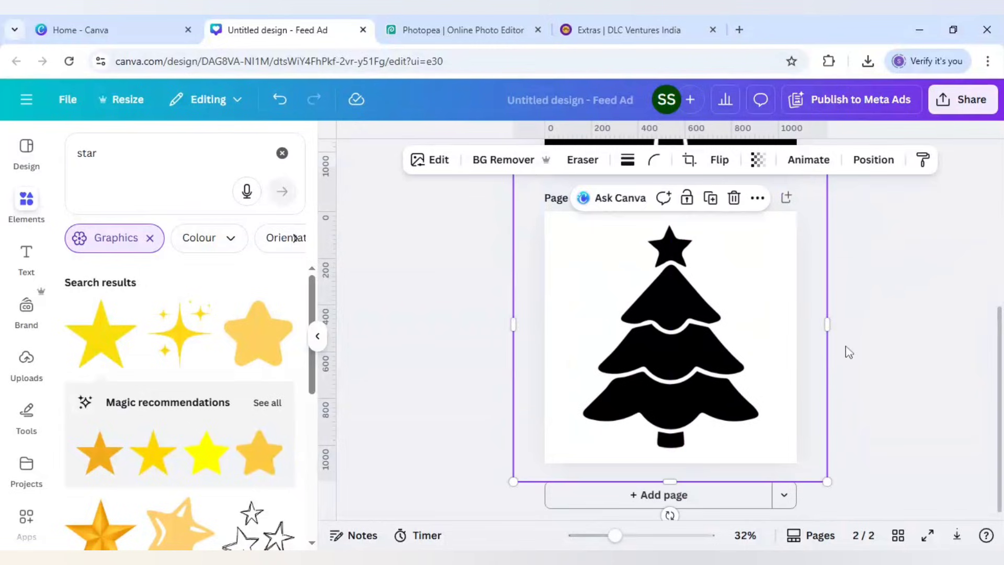
click(688, 365)
click(875, 361)
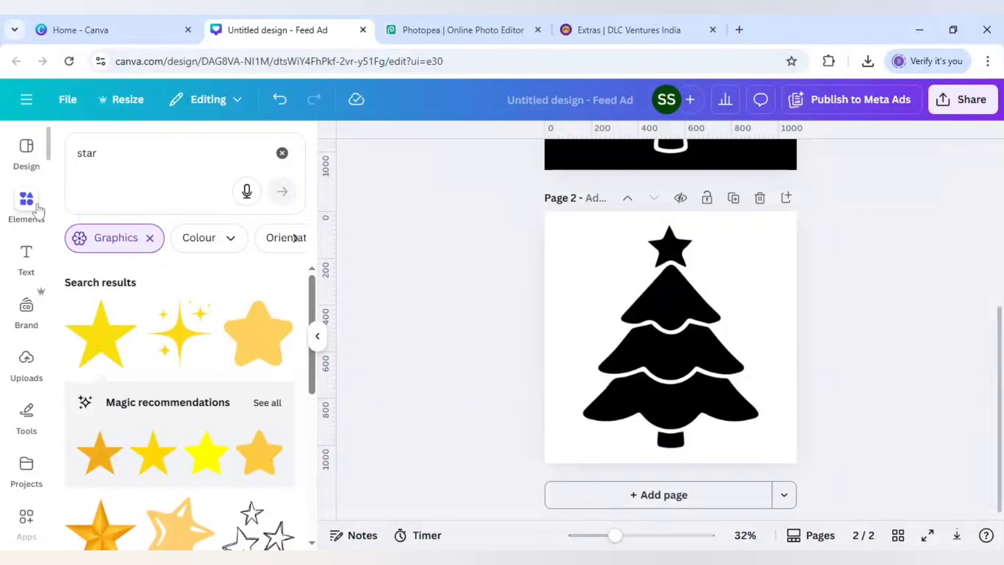
Add a square shape over the tree on page 2 and narrow it into a thin vertical strip.
click(283, 153)
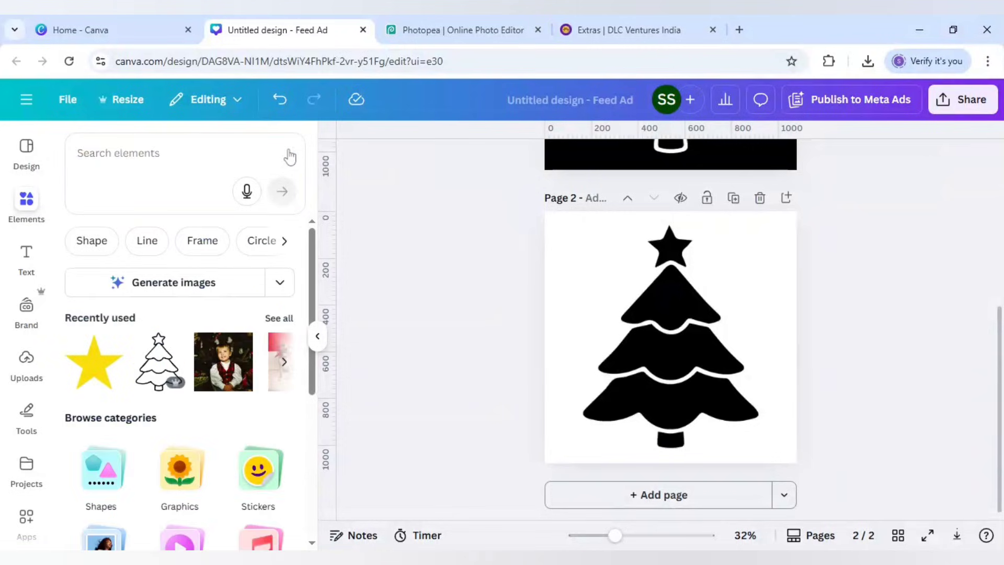
scroll(204, 352, down, 2)
click(111, 383)
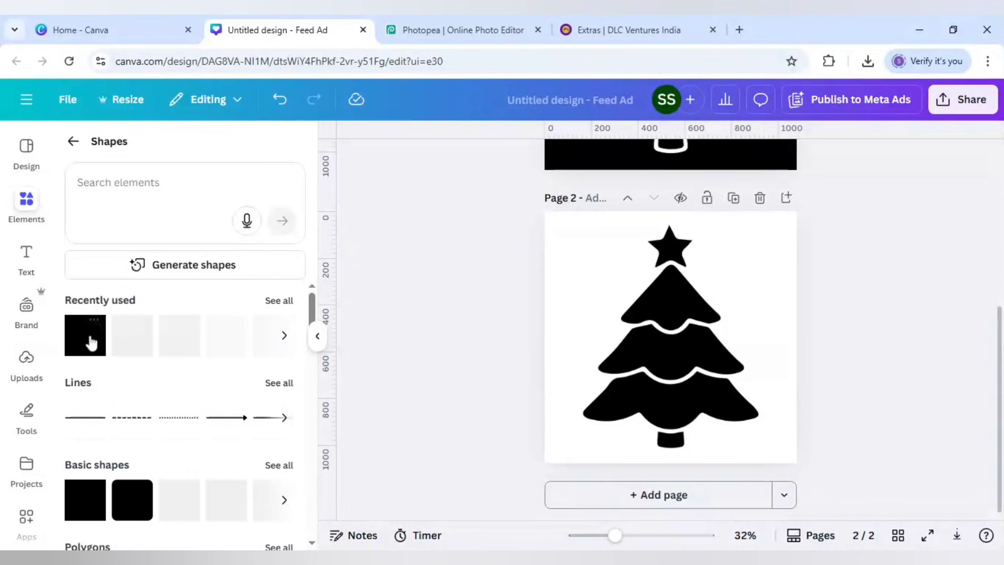
click(94, 327)
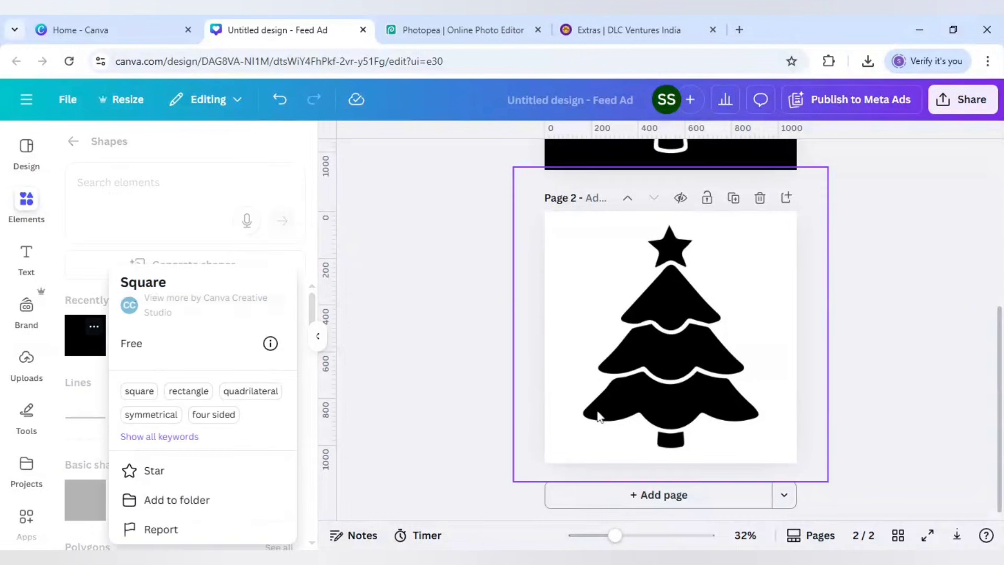
click(77, 341)
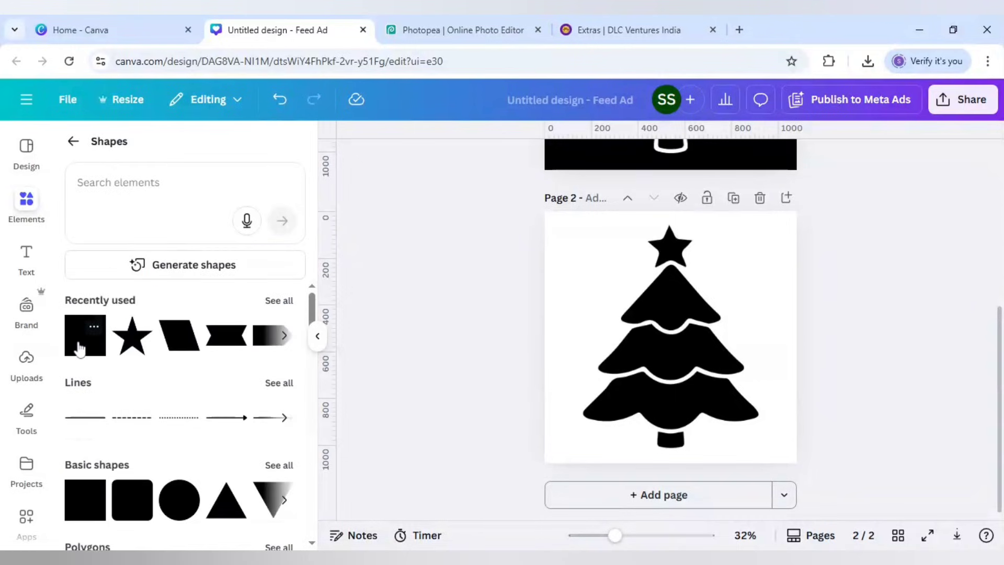
click(79, 349)
drag(615, 535, 654, 538)
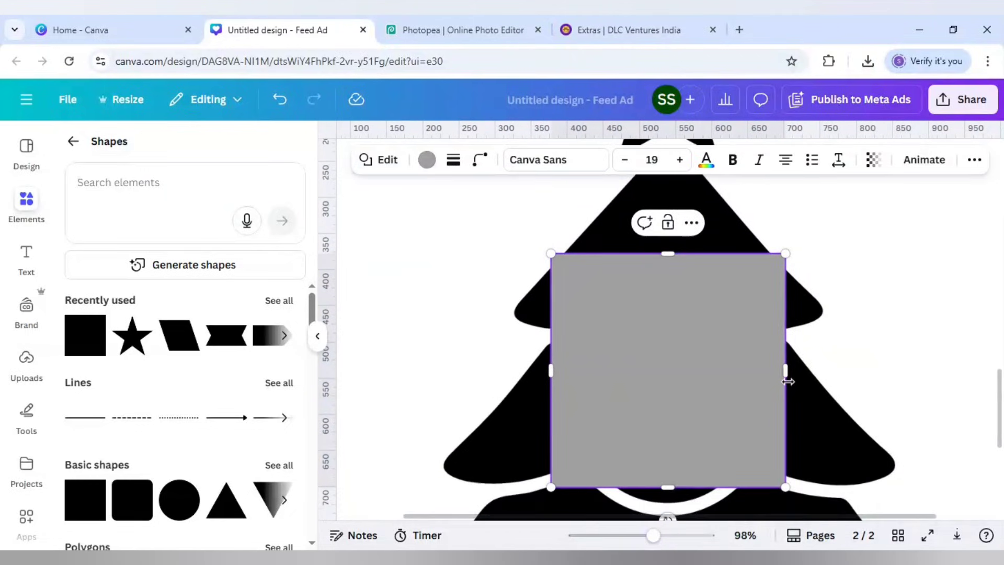
drag(668, 393, 567, 403)
scroll(633, 382, down, 2)
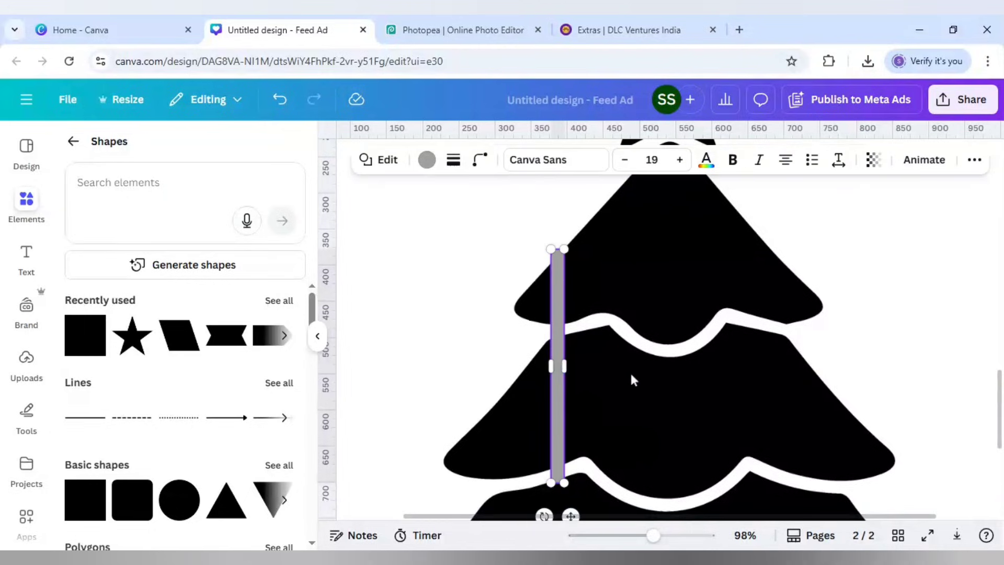
Move the strip to the left notch of the lowest tier, tilt it slightly to follow the notches, and fine-tune its width.
scroll(632, 380, down, 2)
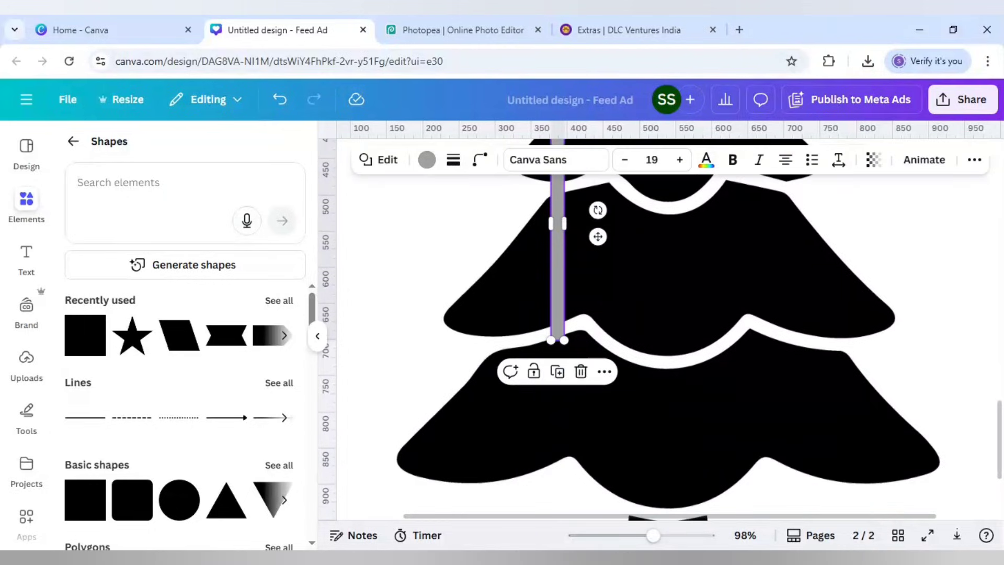
drag(557, 295, 568, 386)
drag(561, 299, 575, 440)
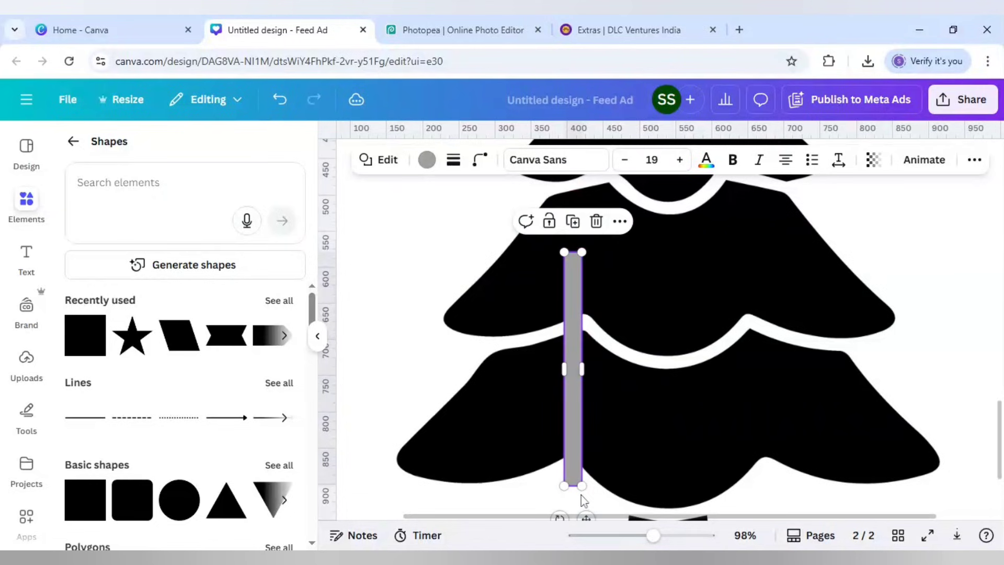
scroll(581, 495, down, 3)
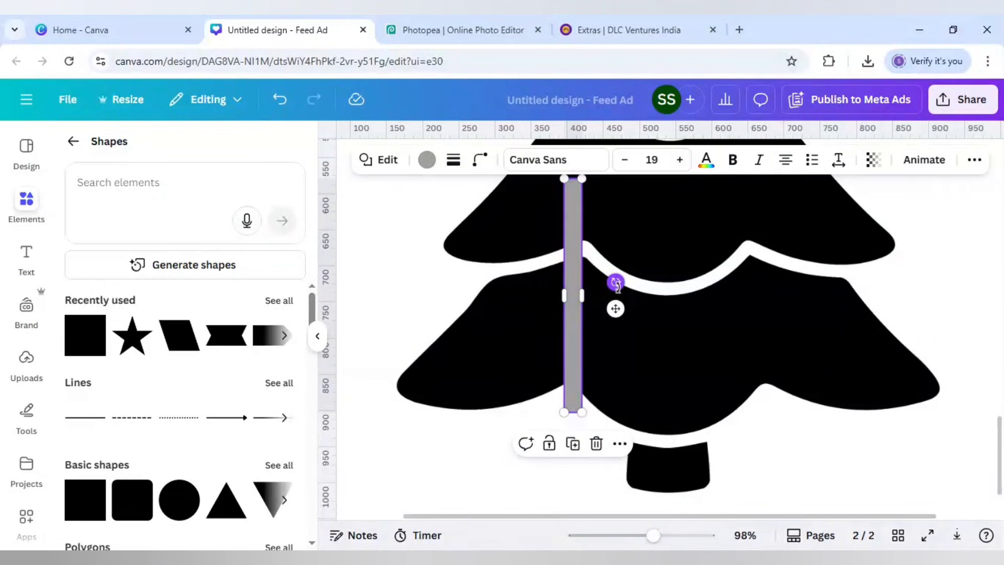
drag(616, 282, 618, 288)
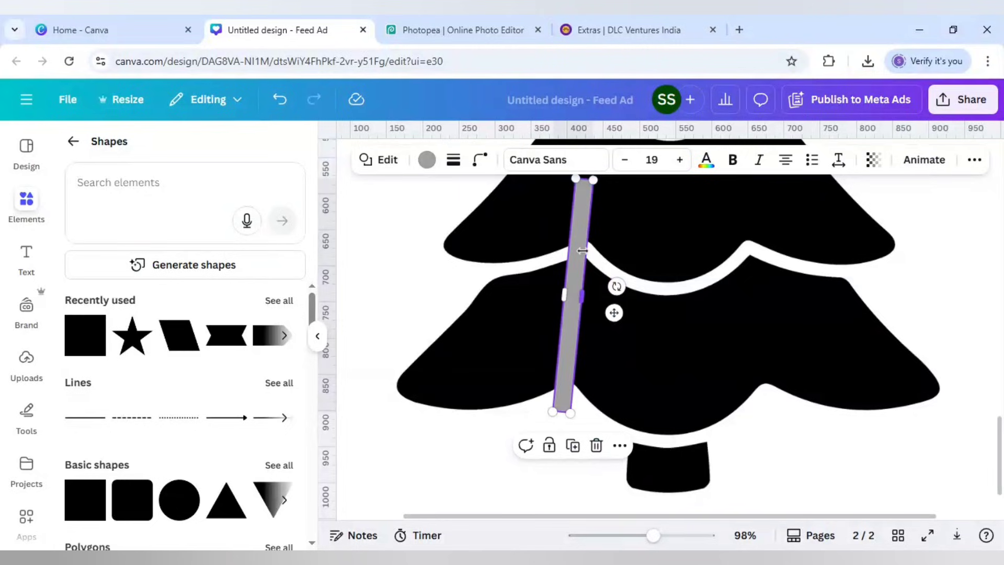
drag(586, 253, 574, 257)
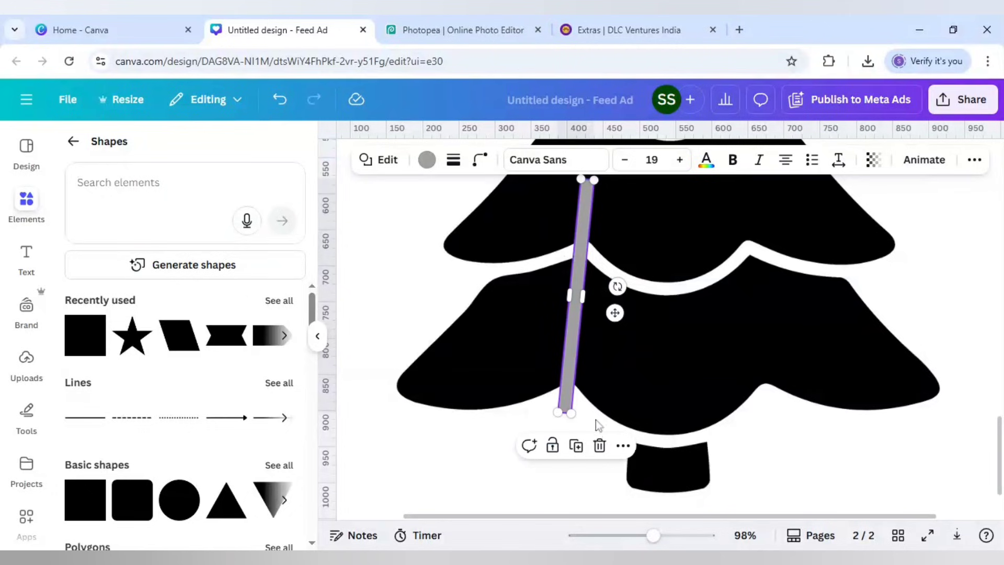
Duplicate the strip and place the copy across the lowest tier's right notch, tilted in the opposite direction.
click(576, 446)
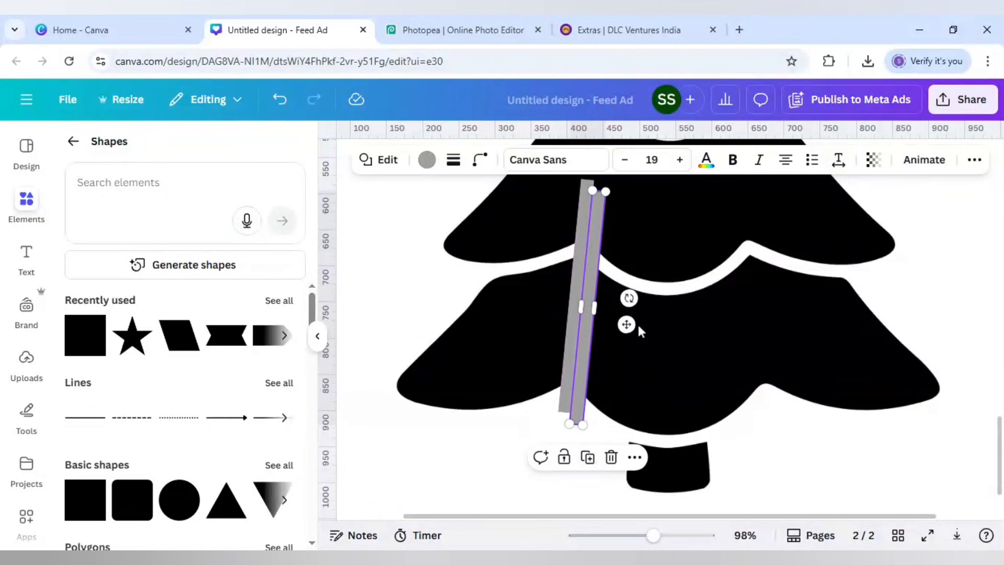
drag(627, 324, 816, 299)
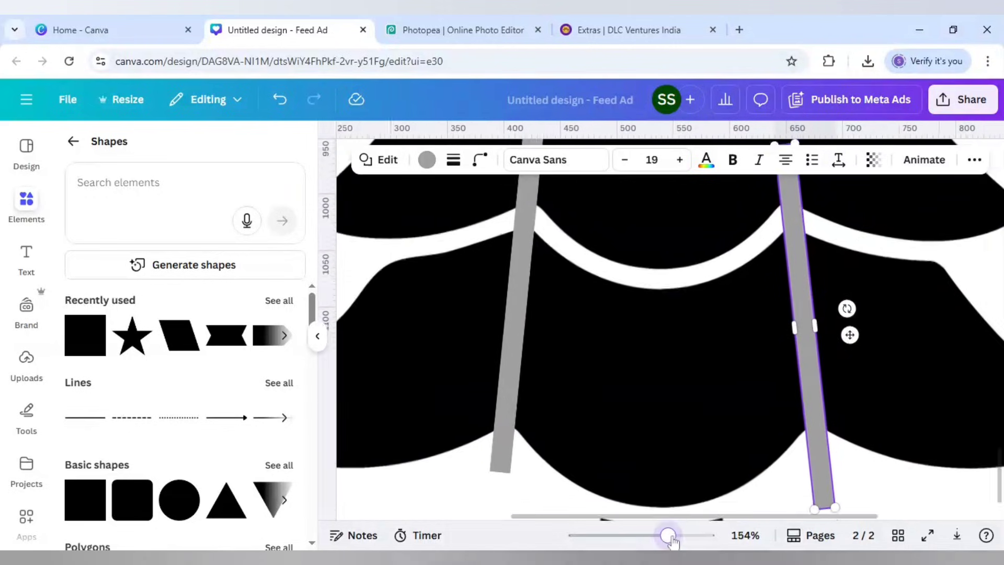
Shorten the right strip at both ends so it spans from the white gap above to just below the lowest tier.
drag(655, 535, 671, 535)
scroll(796, 476, down, 3)
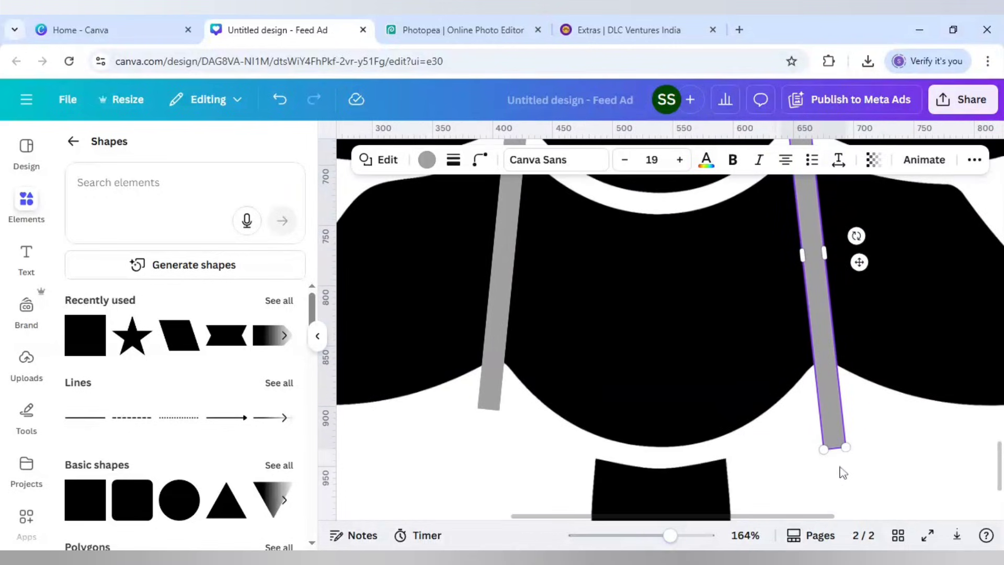
drag(836, 446, 830, 403)
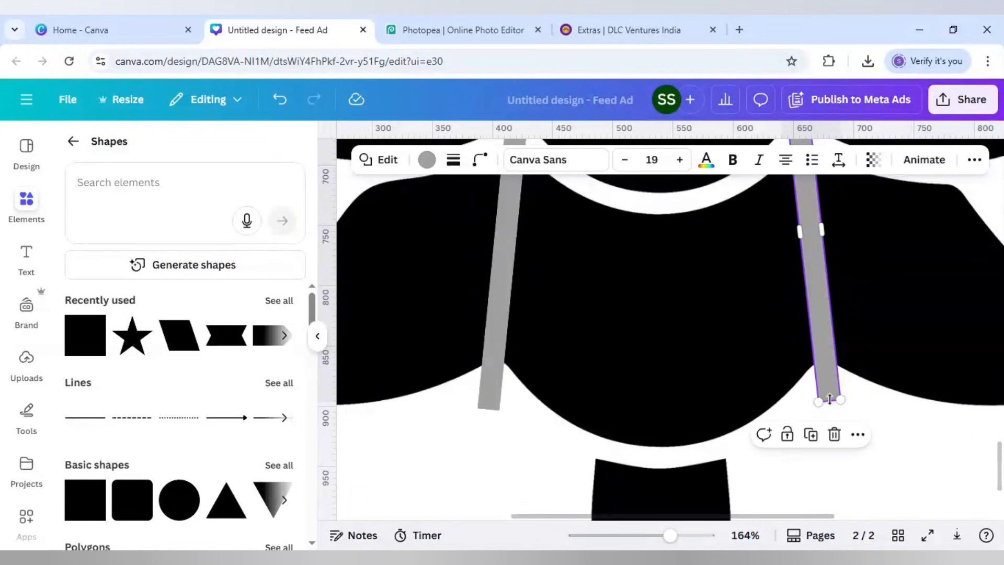
scroll(830, 402, up, 5)
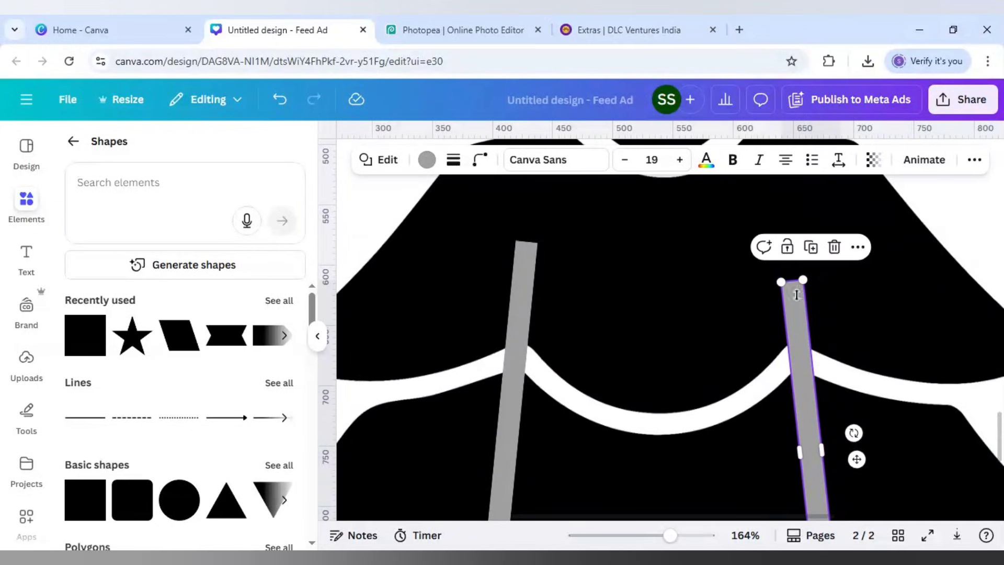
drag(796, 295, 801, 352)
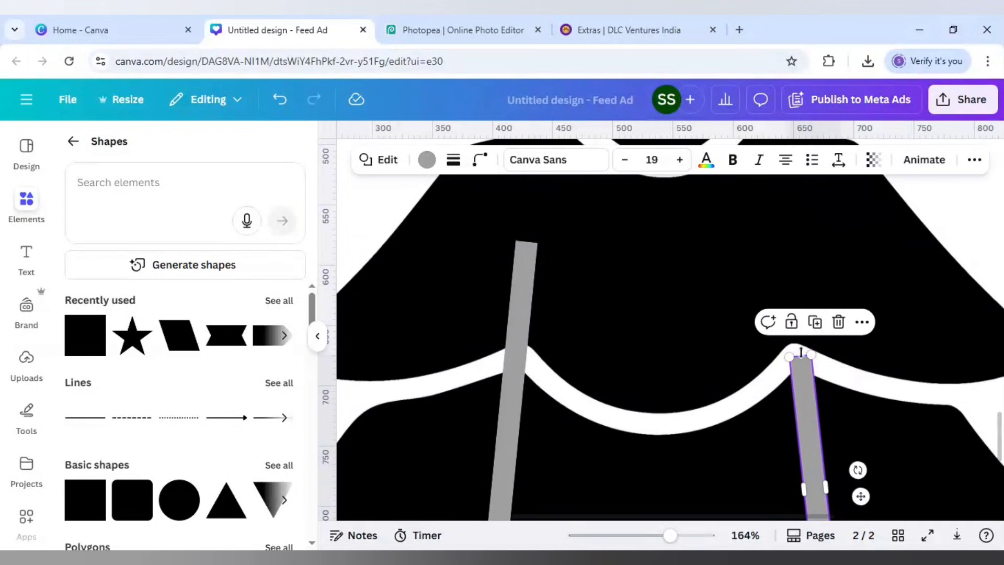
Shorten the left strip's upper end down to the white gap above the lowest tier.
click(527, 259)
drag(527, 241, 527, 354)
scroll(527, 354, down, 4)
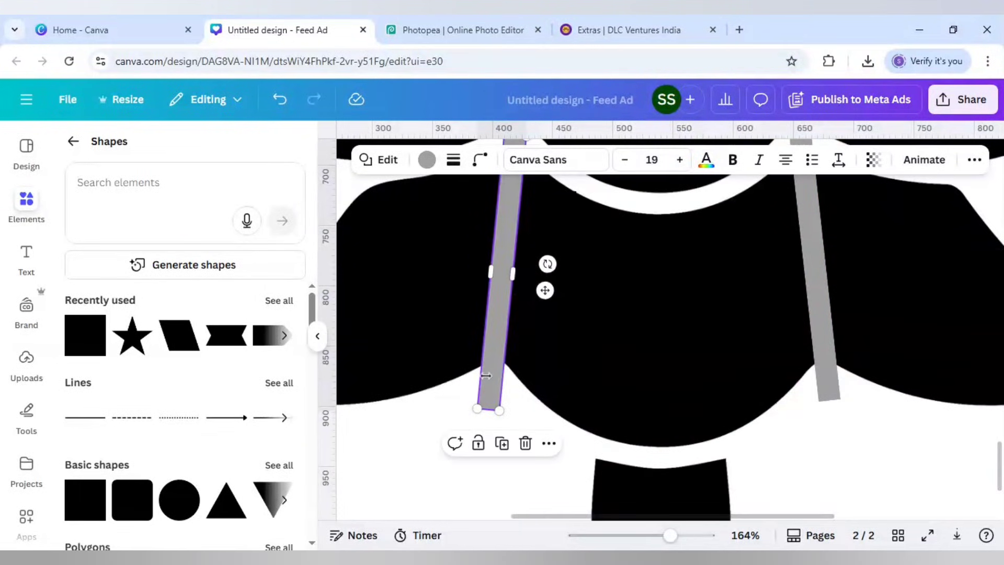
Recolour the left strip white and apply the change to every matching grey element across the design.
click(427, 160)
click(247, 250)
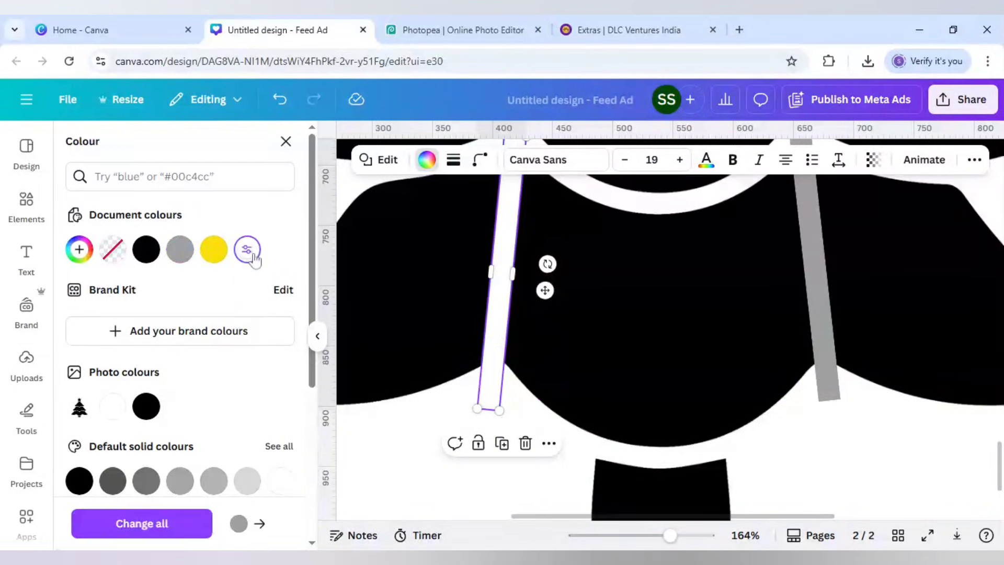
click(186, 525)
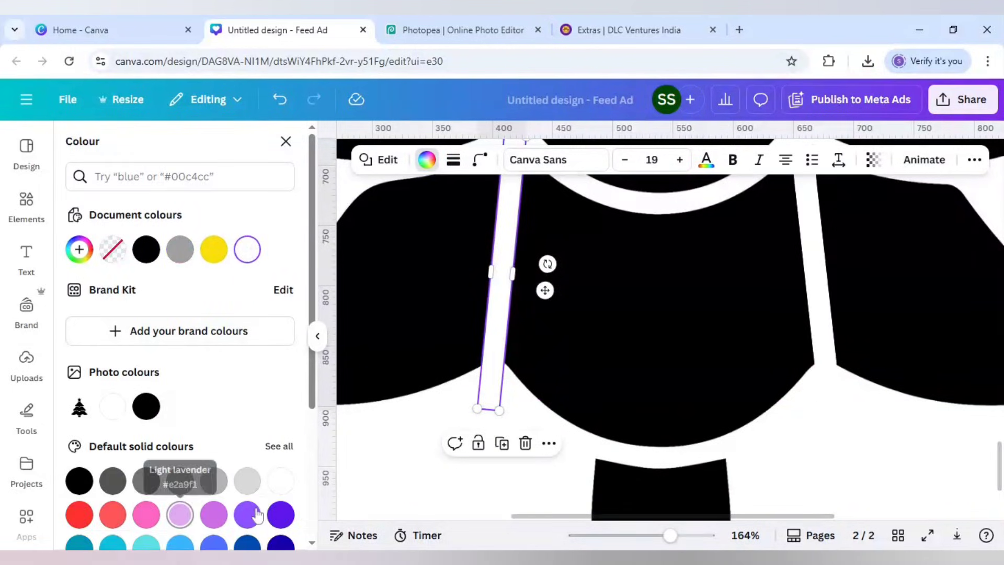
click(832, 479)
Duplicate the lowest tier's right strip and place the copy across the middle tier's right notch, tilted to line up with the notches.
scroll(831, 480, up, 3)
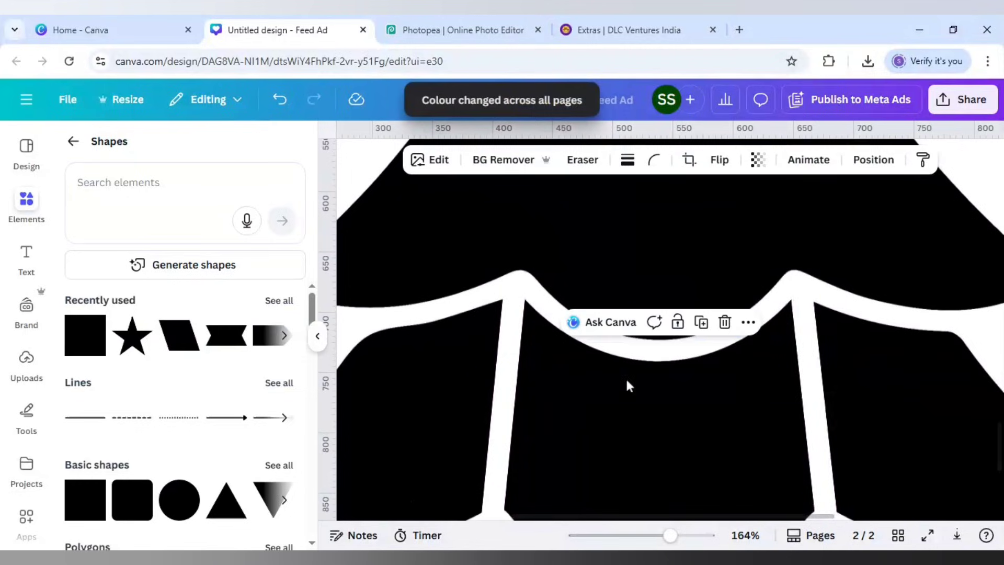
click(811, 403)
scroll(811, 400, up, 2)
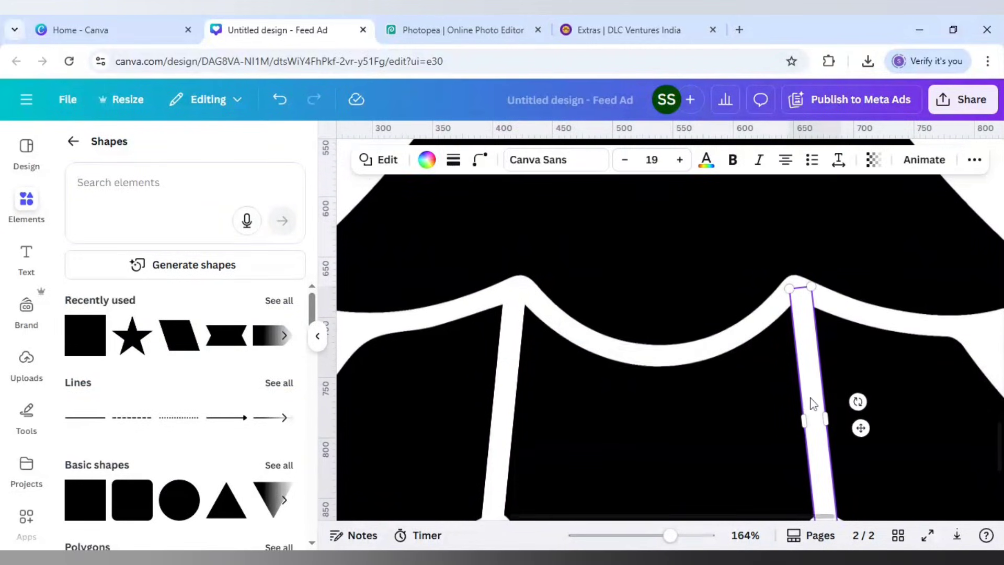
click(815, 322)
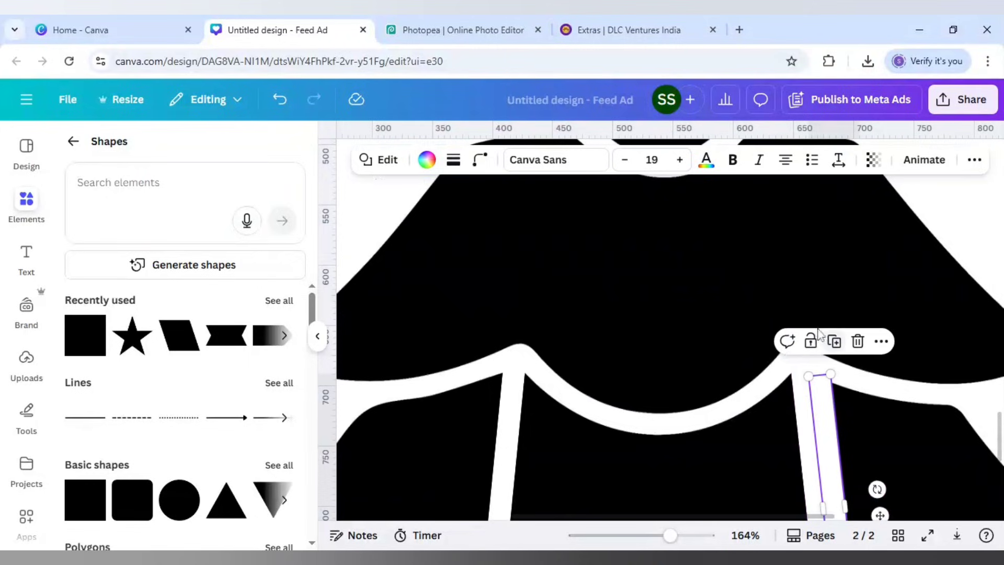
drag(832, 439, 767, 253)
scroll(769, 325, up, 2)
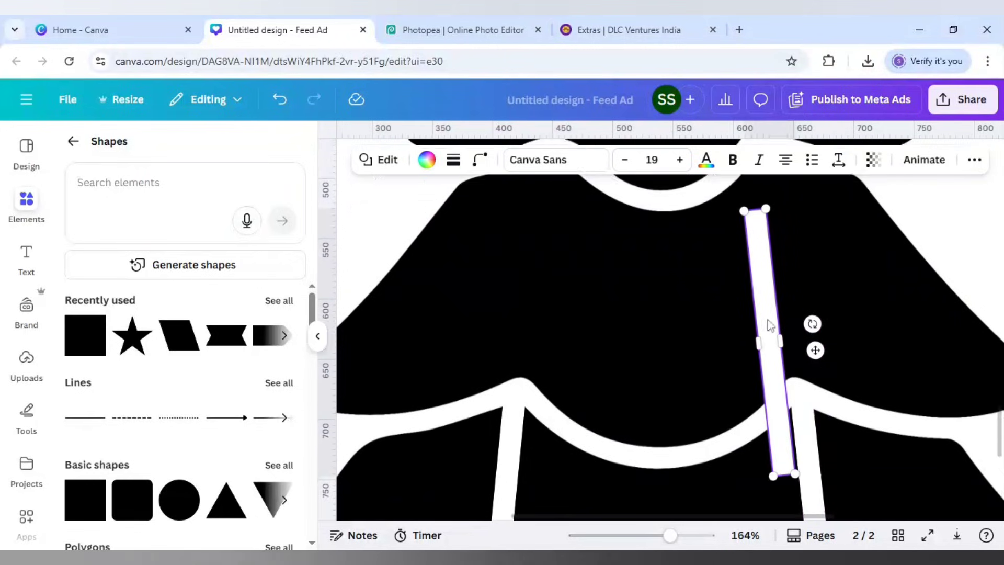
drag(765, 350, 824, 272)
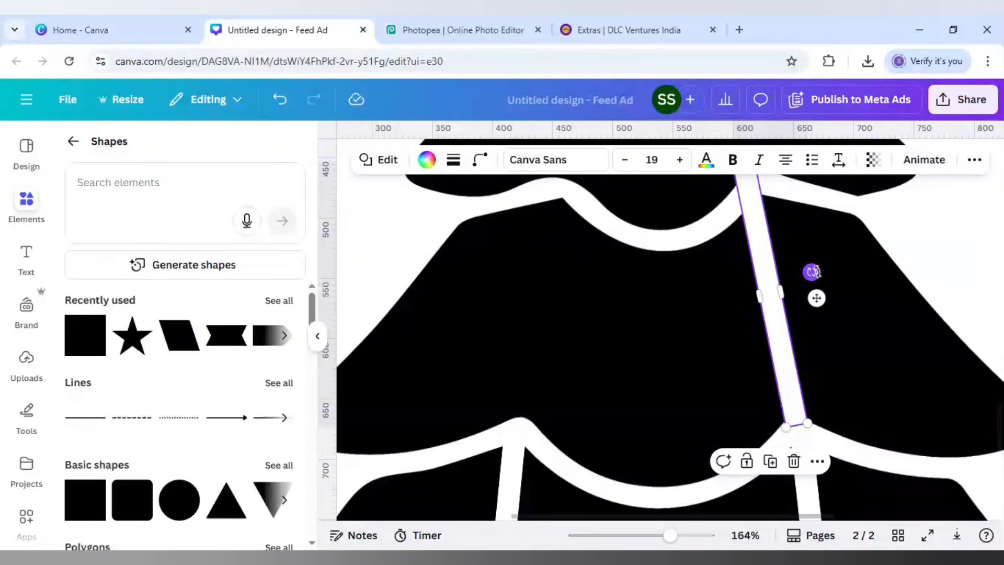
Duplicate the middle tier's right strip, place the copy at the left notch with the opposite tilt, and shorten its lower end to the white gap.
click(770, 461)
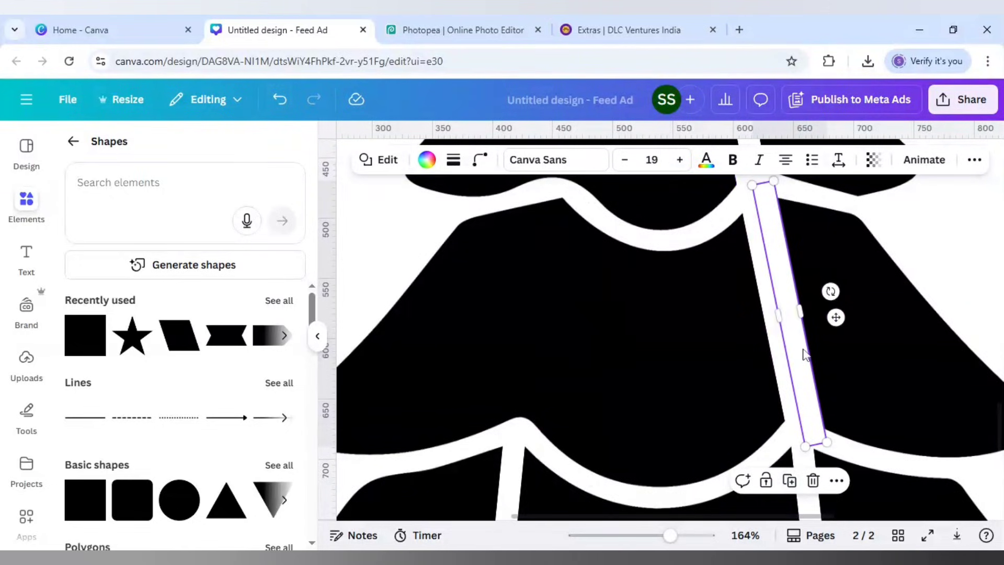
drag(799, 359, 648, 363)
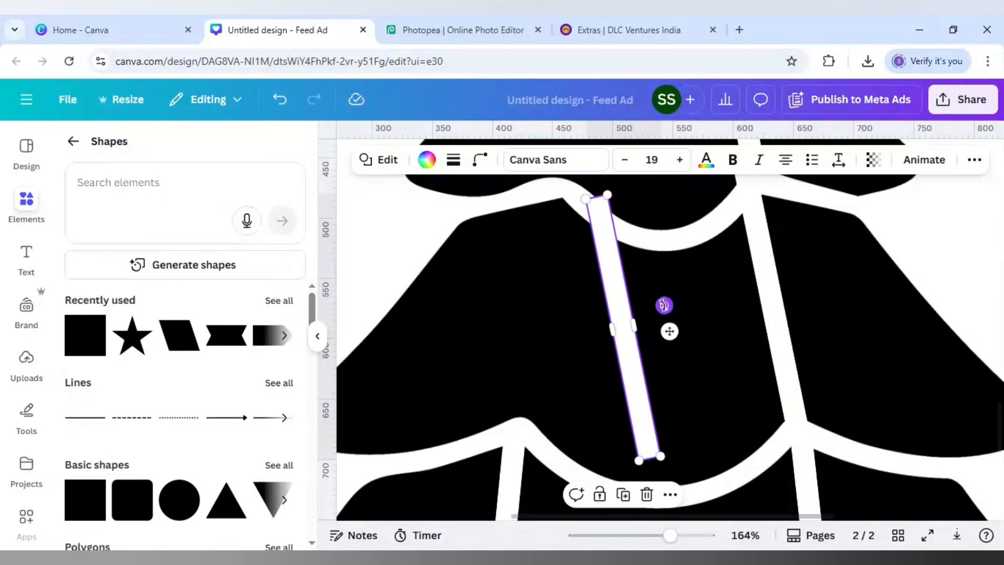
drag(664, 316, 538, 326)
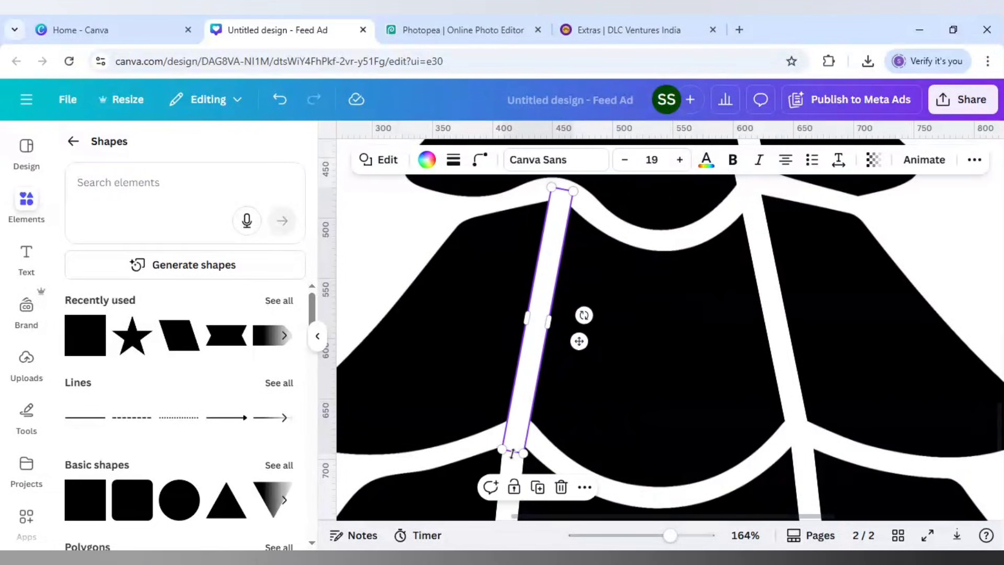
drag(512, 453, 515, 426)
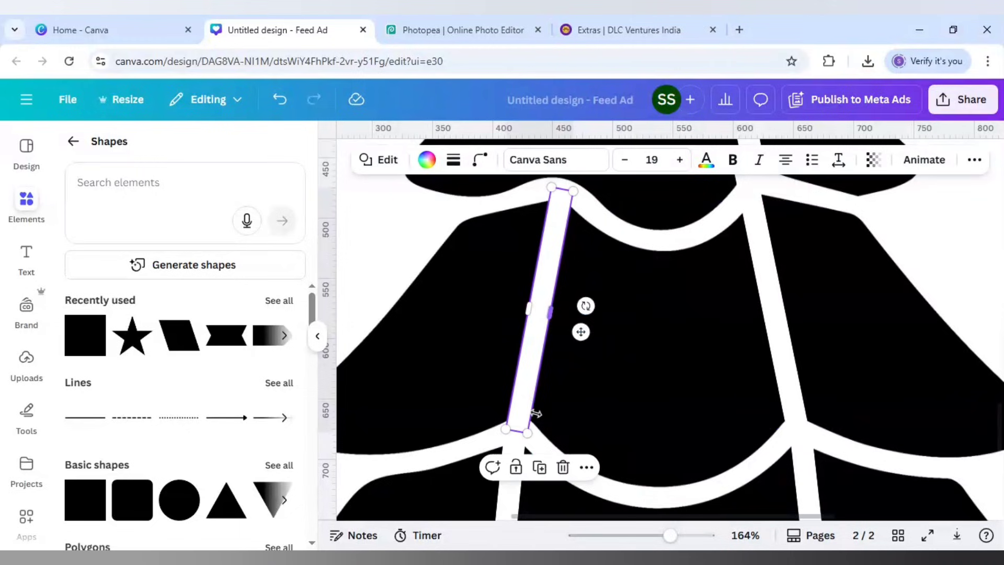
Shorten the upper end of the middle tier's right strip down to the white gap below the top tier.
scroll(566, 267, up, 2)
click(559, 292)
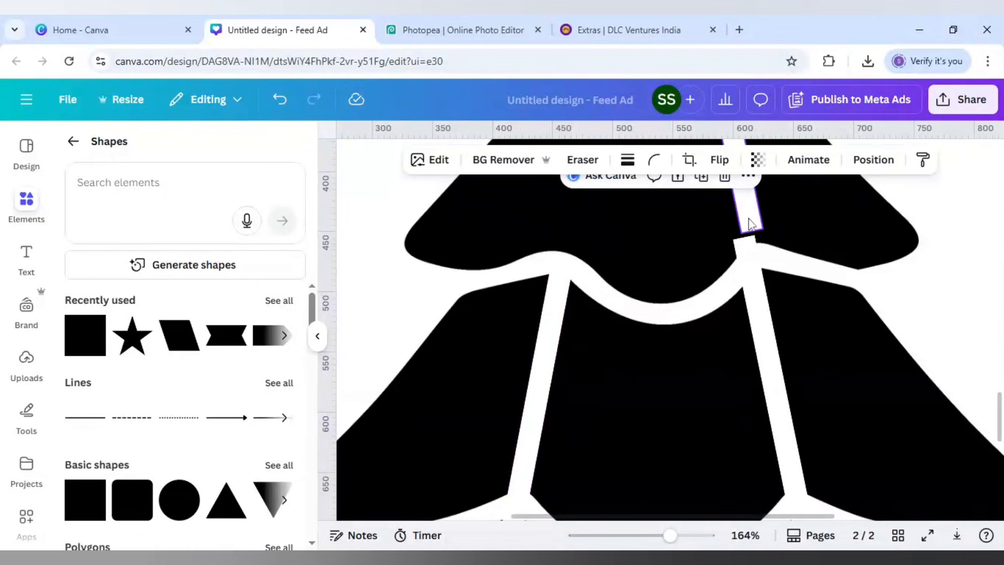
drag(751, 224, 752, 257)
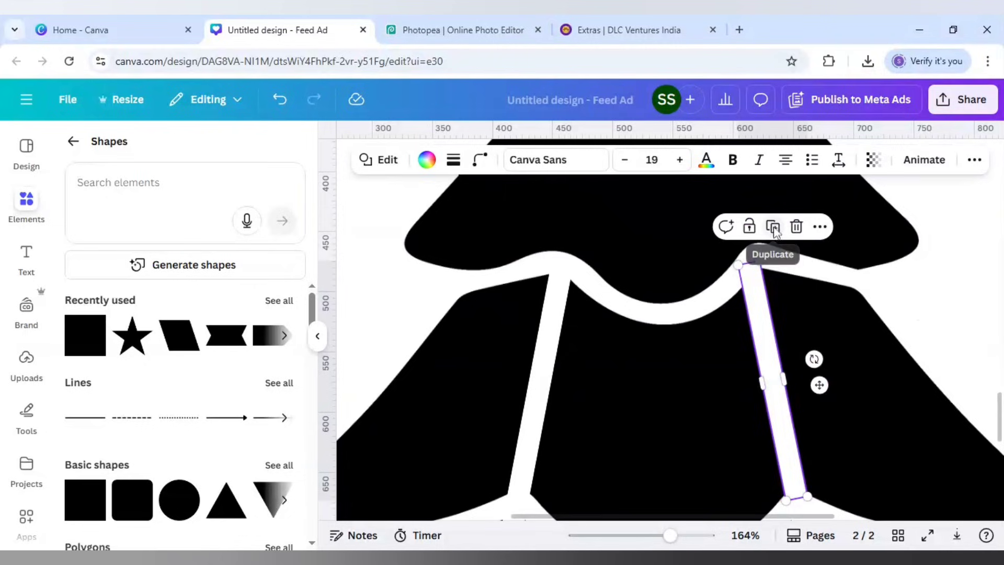
Duplicate the strip, move the copy to the top tier, rotate it upright, and centre it with its upper end in the gap below the star.
click(771, 227)
drag(786, 347, 674, 209)
scroll(683, 303, up, 3)
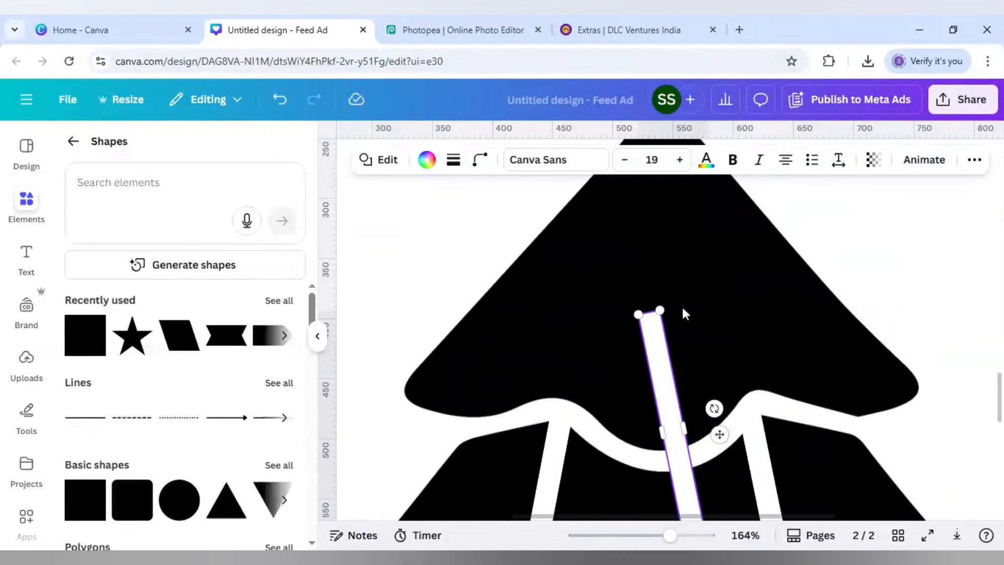
drag(665, 366, 663, 253)
scroll(663, 313, up, 2)
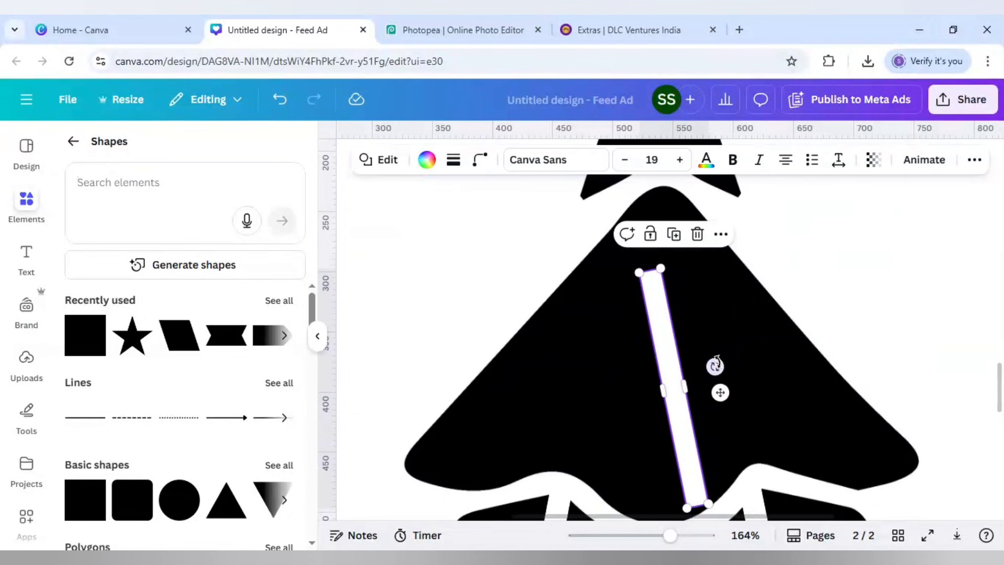
drag(715, 366, 728, 372)
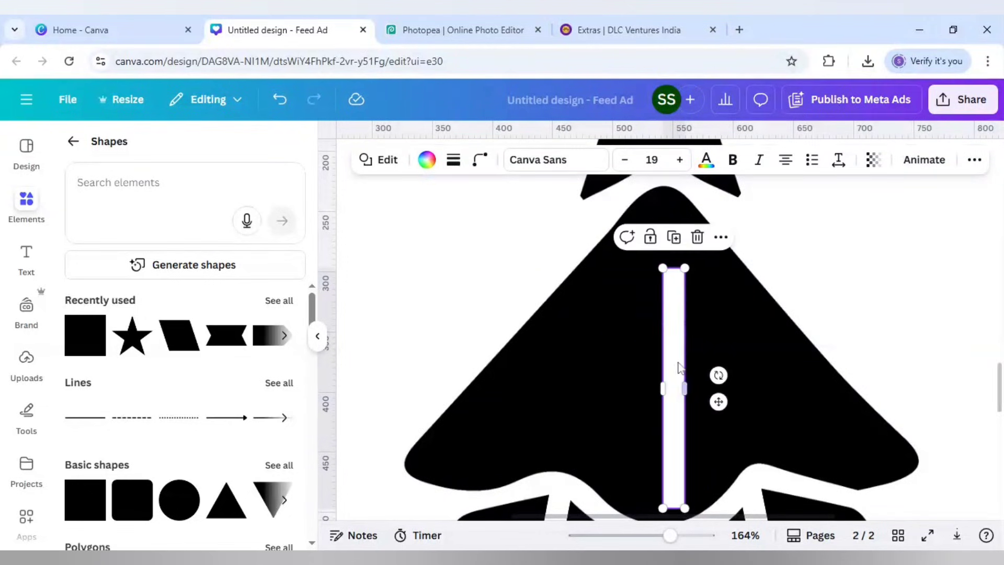
drag(666, 327, 653, 239)
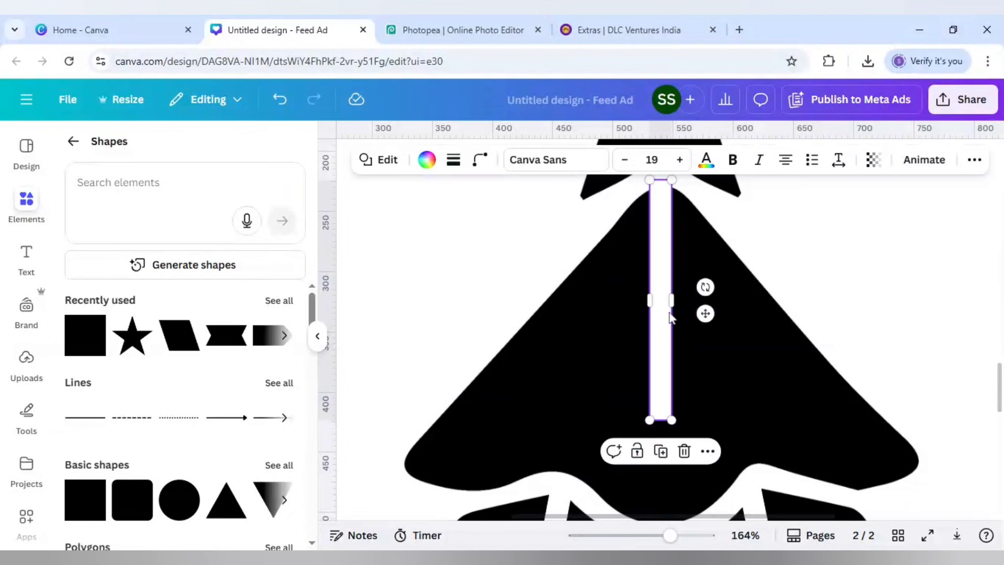
Extend the vertical strip's lower end to the white gap beneath the top tier.
scroll(664, 394, down, 2)
drag(663, 346, 665, 460)
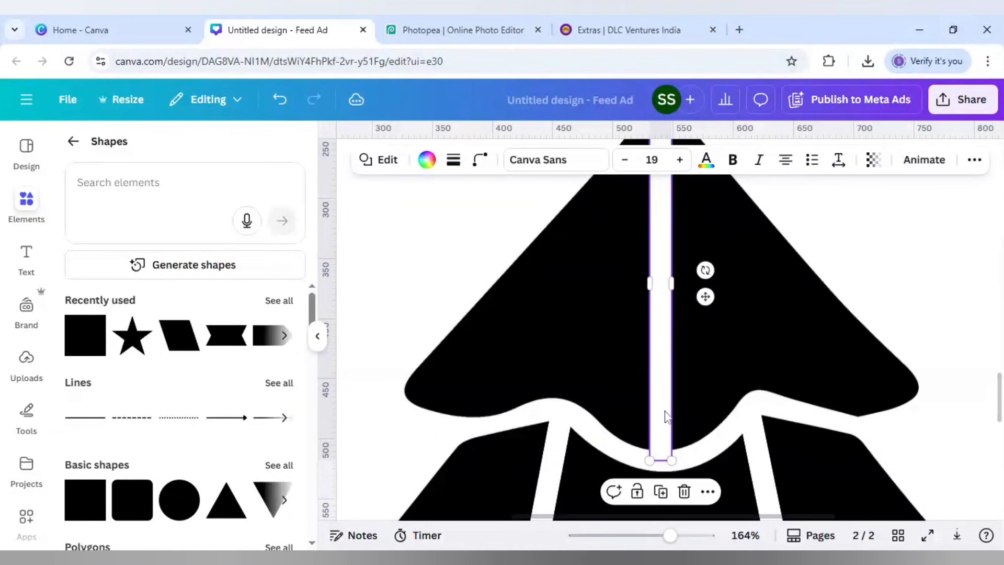
click(409, 303)
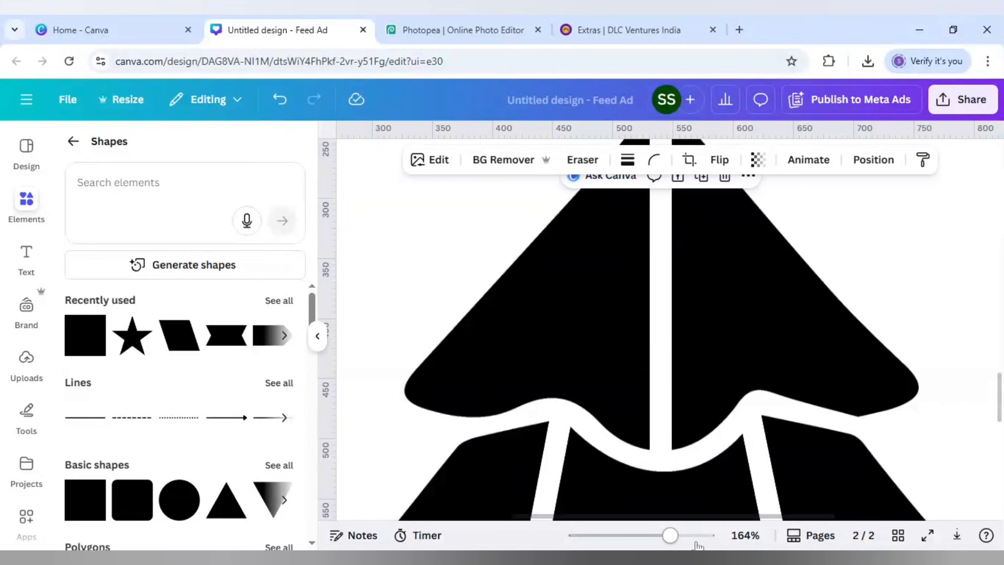
Download only the current page (Page 2) as a PNG at size 1.5.
drag(673, 537, 623, 535)
click(963, 100)
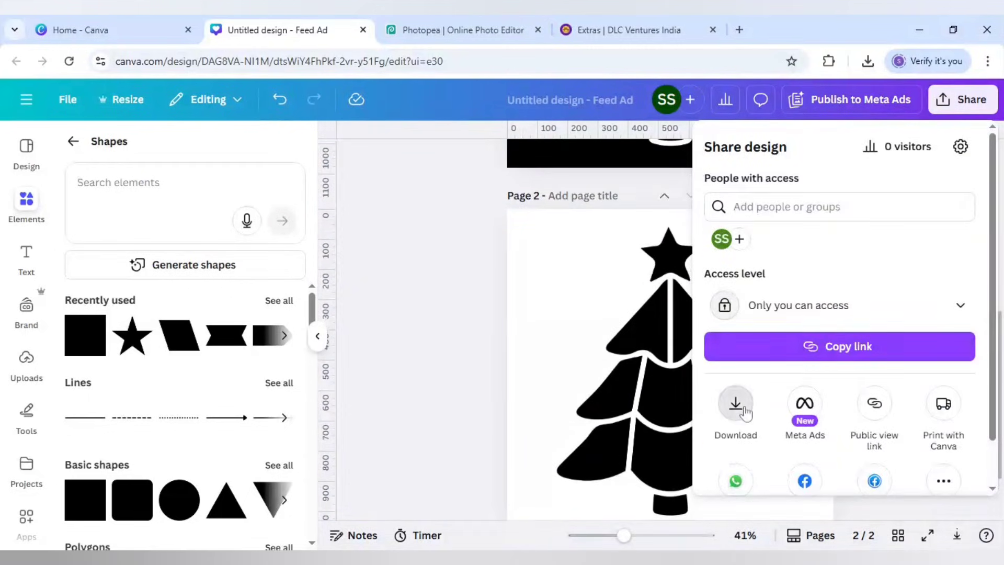
click(735, 408)
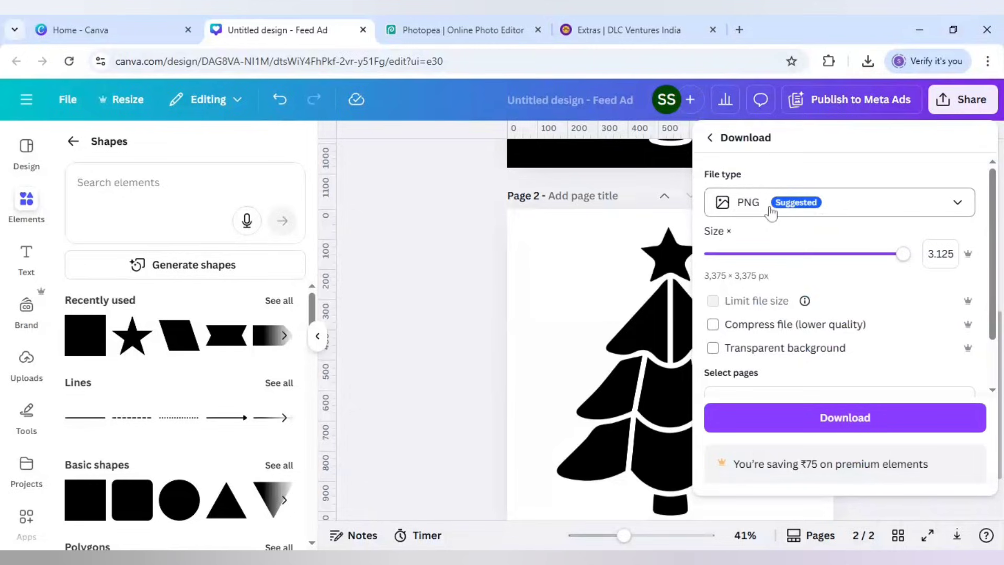
scroll(783, 251, down, 2)
click(813, 191)
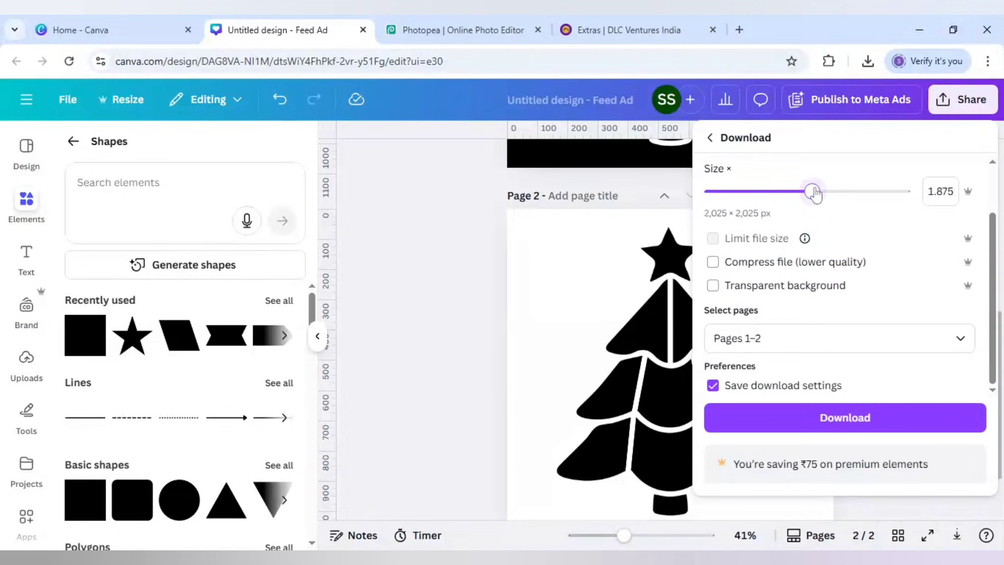
drag(815, 193, 787, 195)
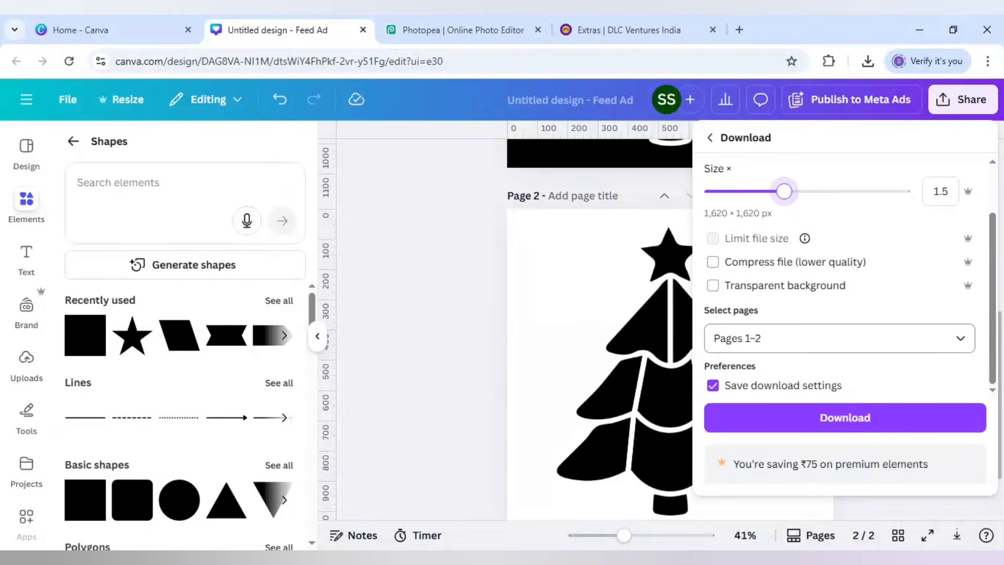
click(815, 336)
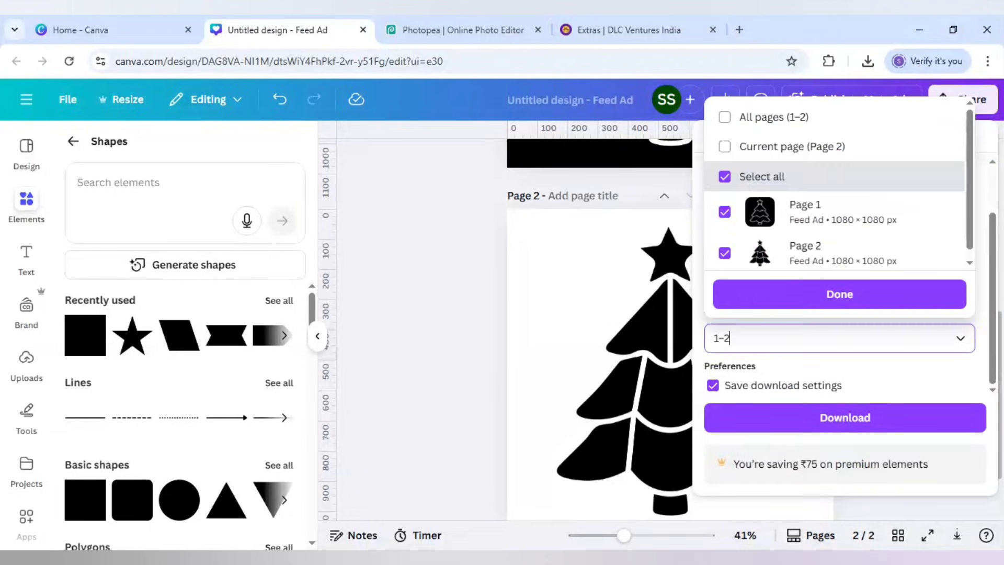
click(800, 150)
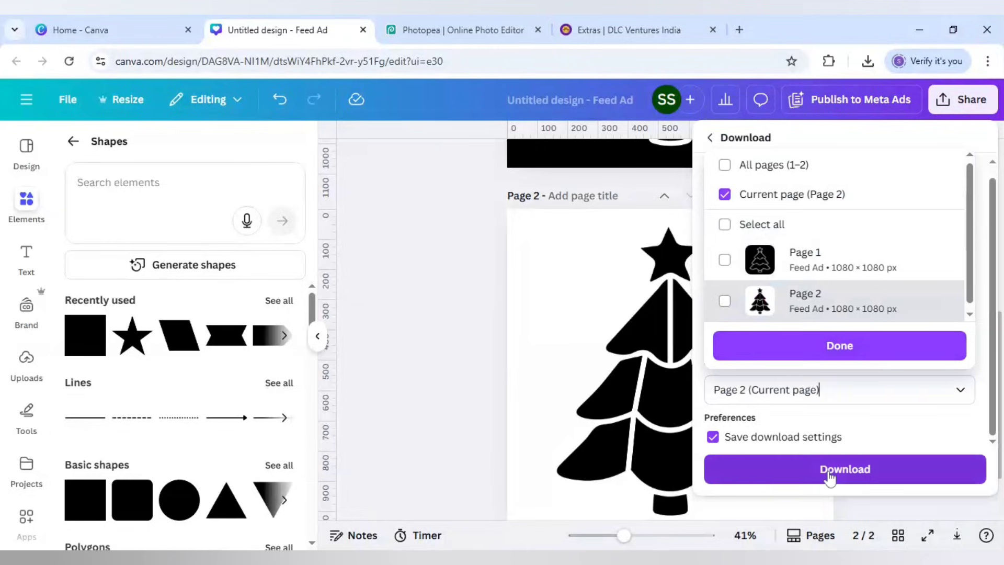
click(832, 471)
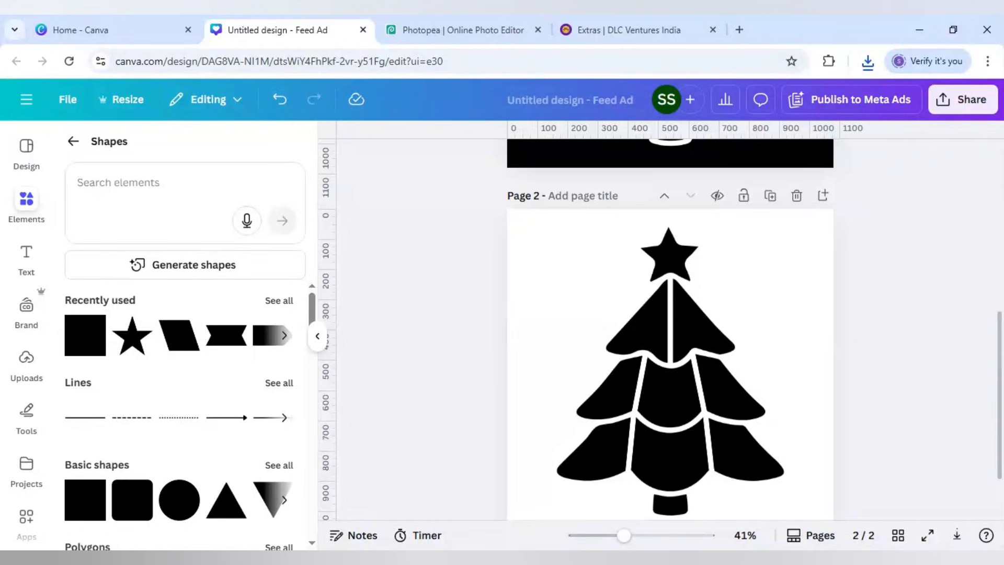
Switch to the DLC Ventures India shop and examine the Christmas tree photo collage template listing.
click(664, 14)
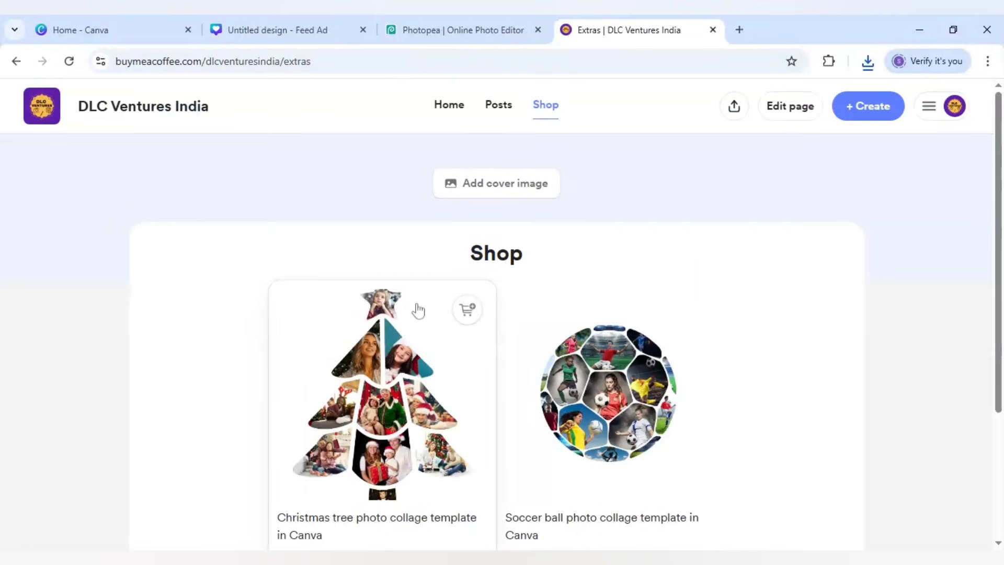
click(370, 396)
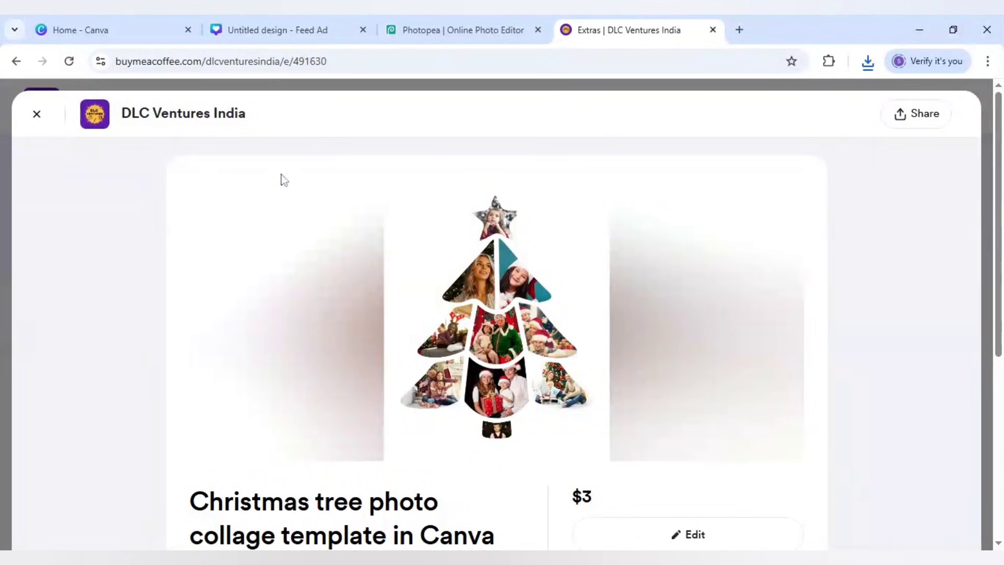
scroll(467, 336, down, 1)
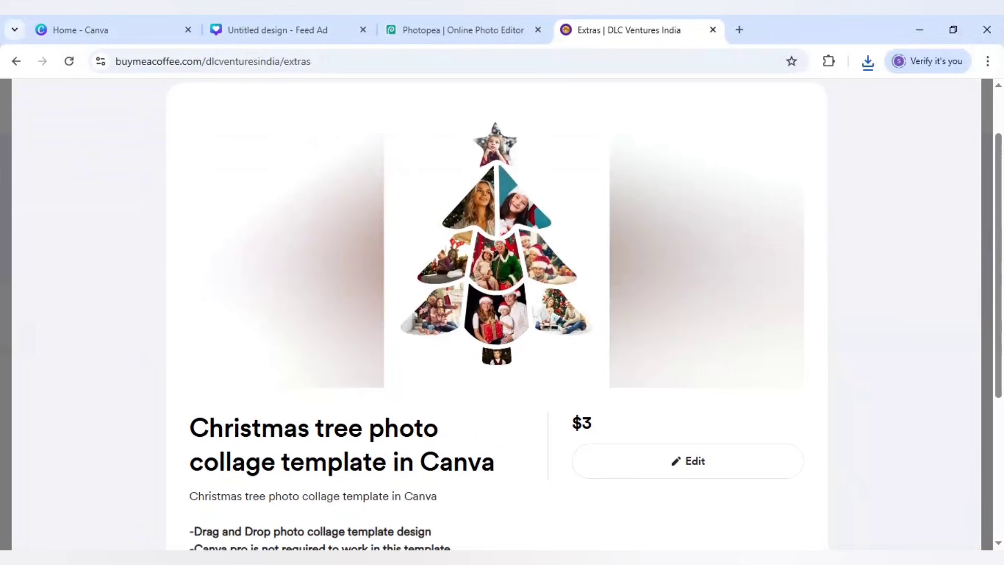
Open the Picsvg website (picsvg.com) and upload the downloaded Christmas tree PNG for SVG conversion.
click(679, 168)
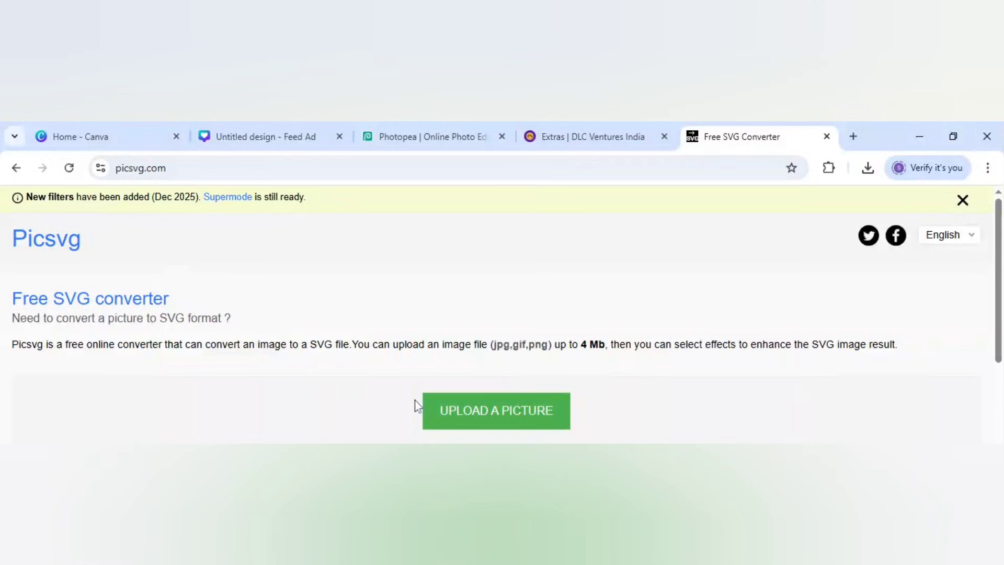
click(465, 422)
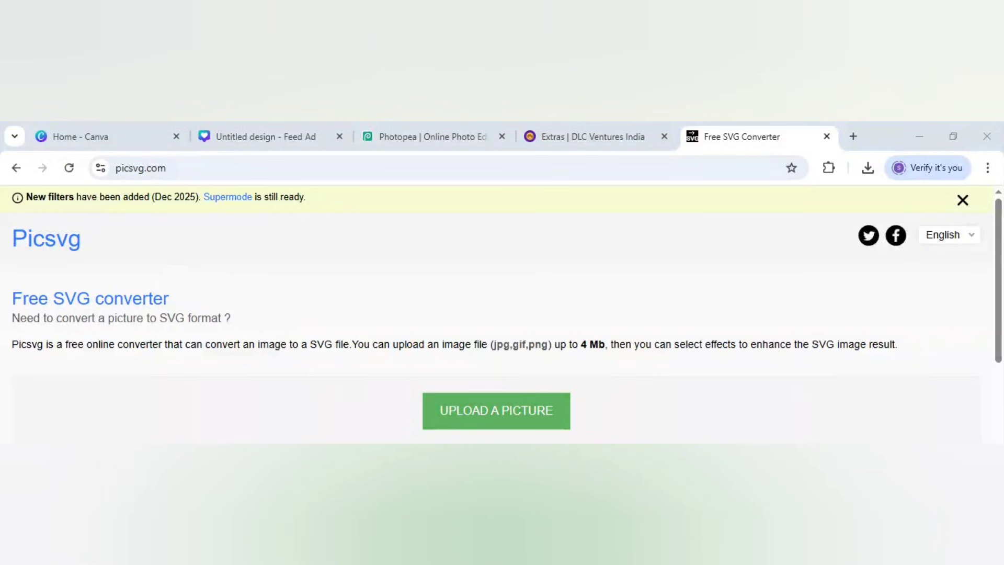
key(Return)
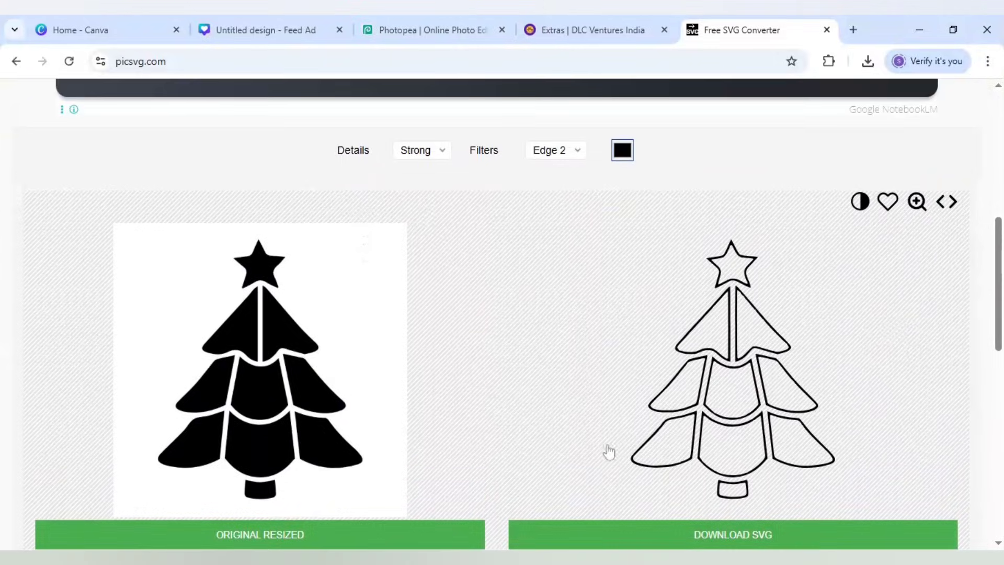
Set the SVG conversion filter to Internal 3 so the tree sections are solid black.
click(571, 164)
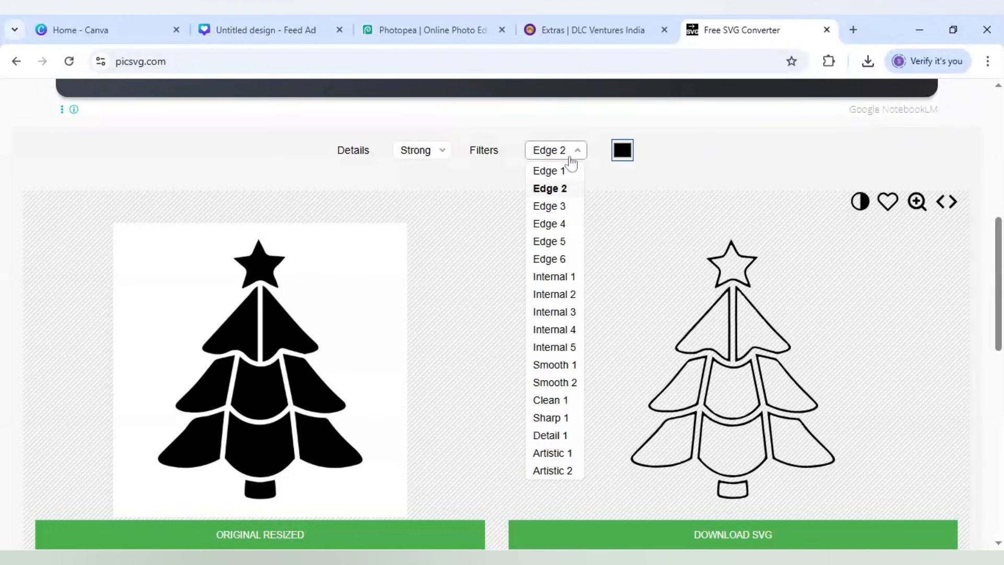
click(575, 313)
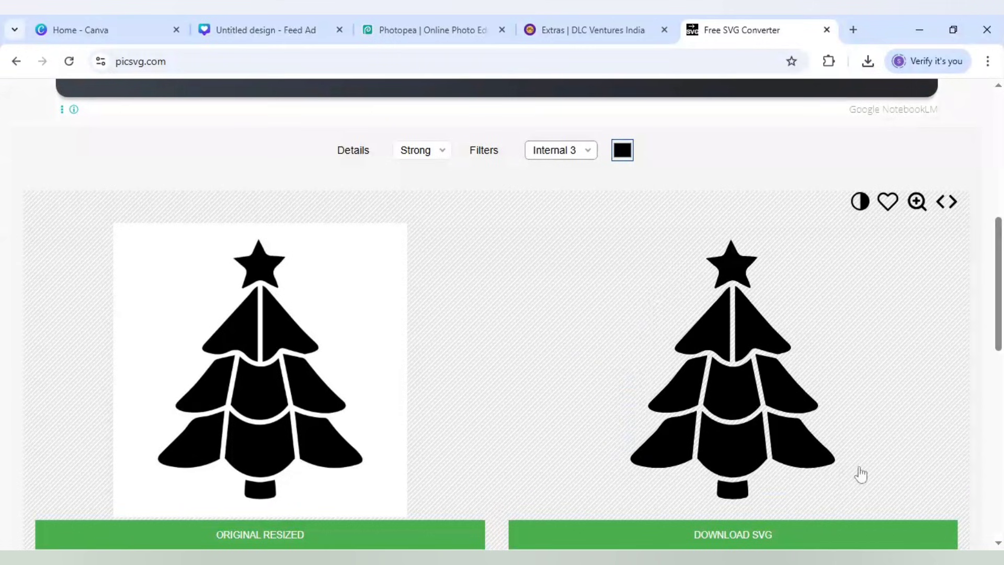
scroll(867, 442, down, 1)
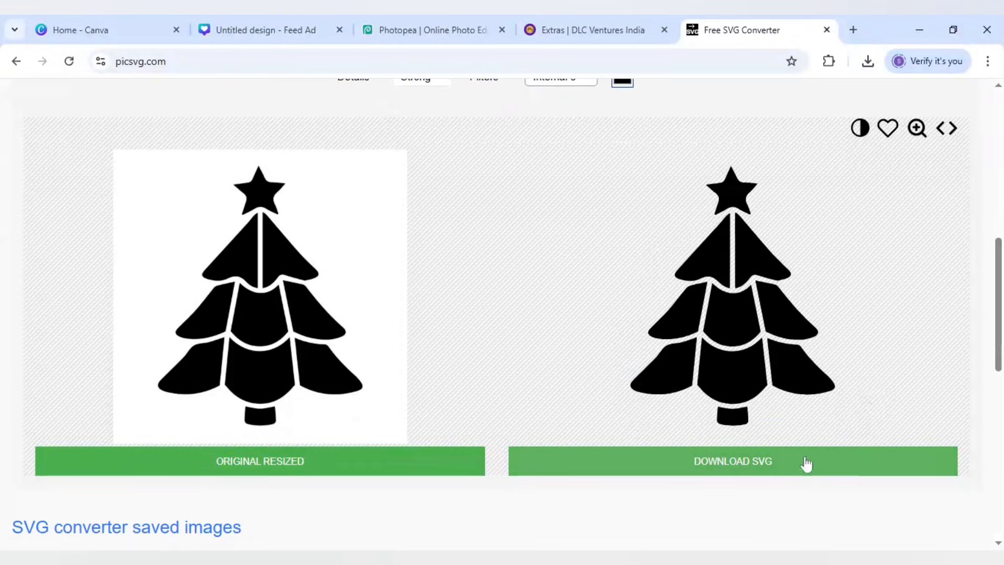
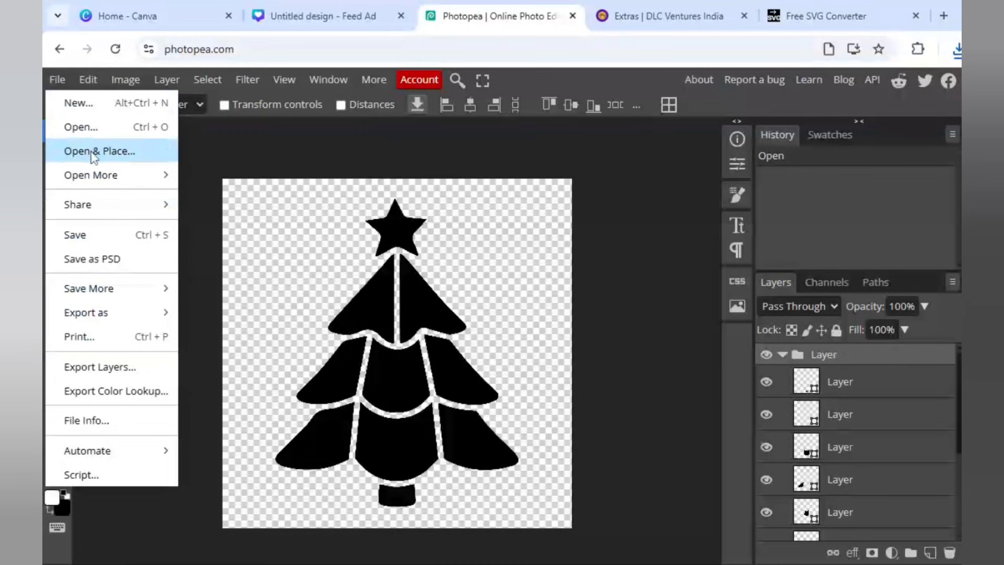
Switch to Photopea with the tree SVG open, place the green image in it, and scale it to 153% to cover the canvas.
click(90, 151)
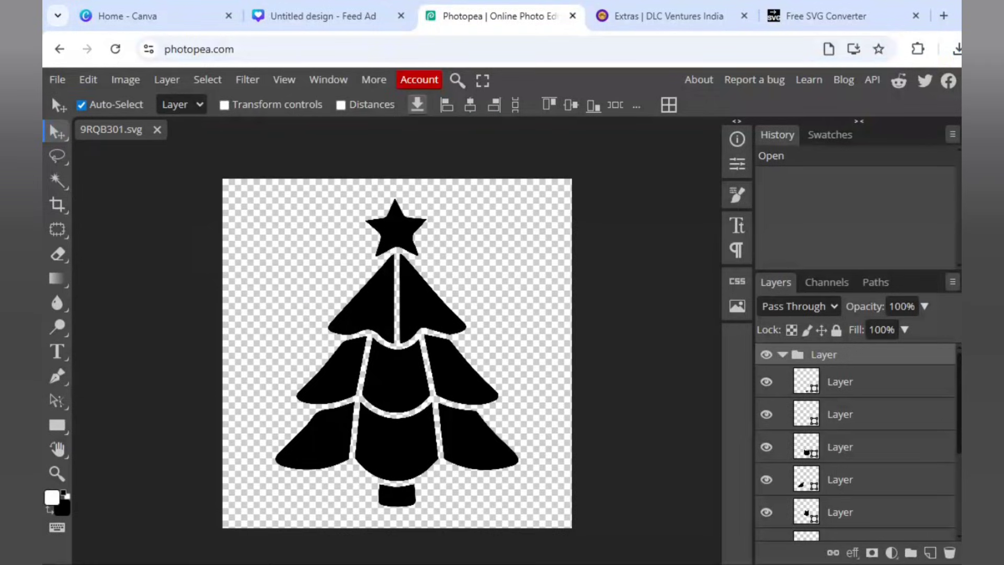
key(ctrl+v)
drag(394, 447, 386, 528)
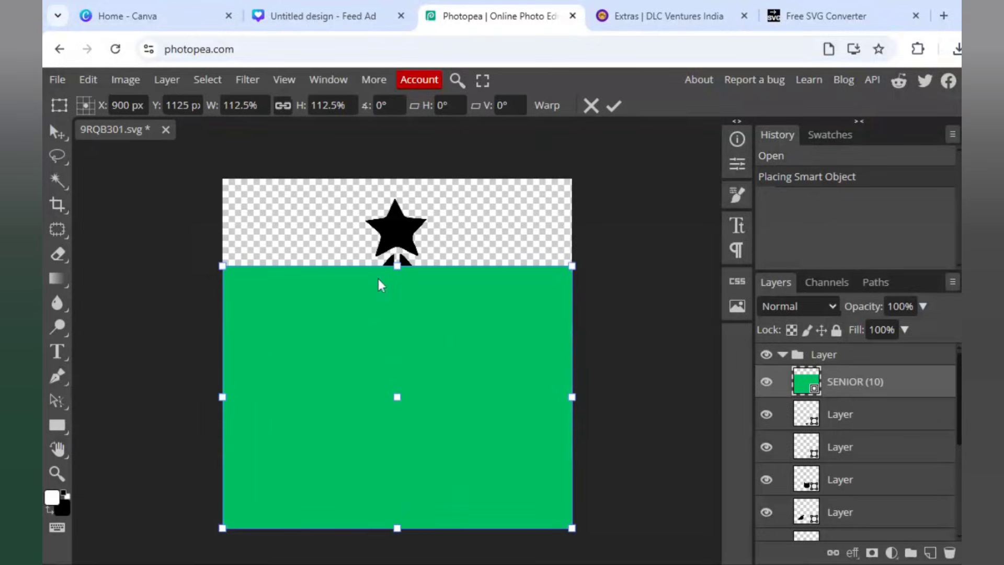
drag(384, 269, 396, 171)
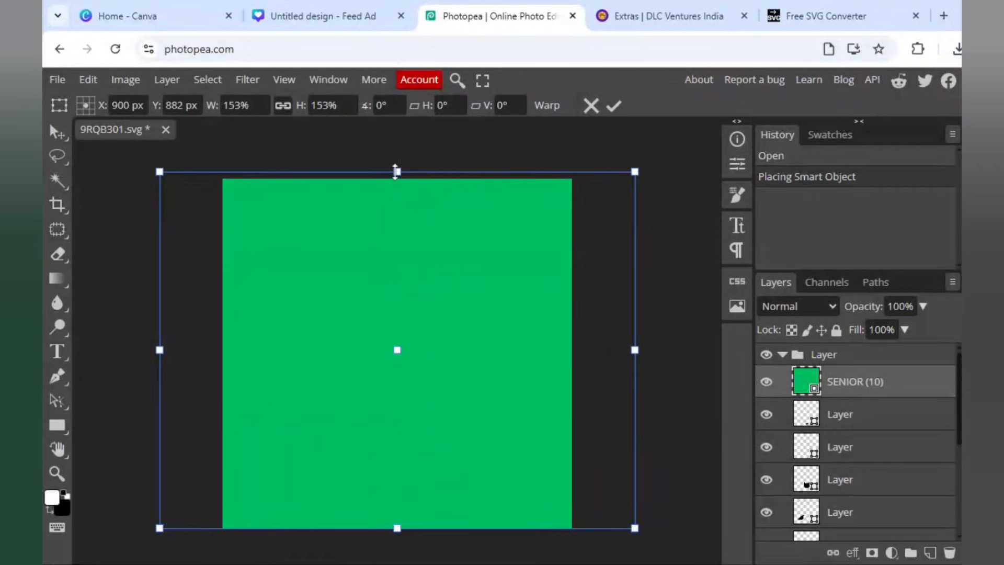
Clip the green image to the tree trunk layer directly below it and rename the green layer as tree.
right_click(863, 390)
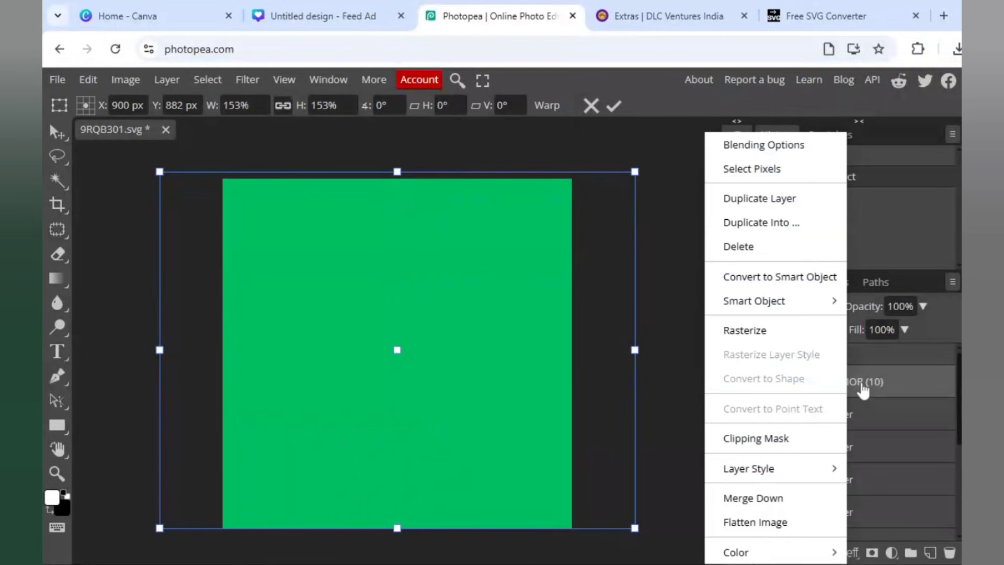
click(800, 439)
double_click(866, 382)
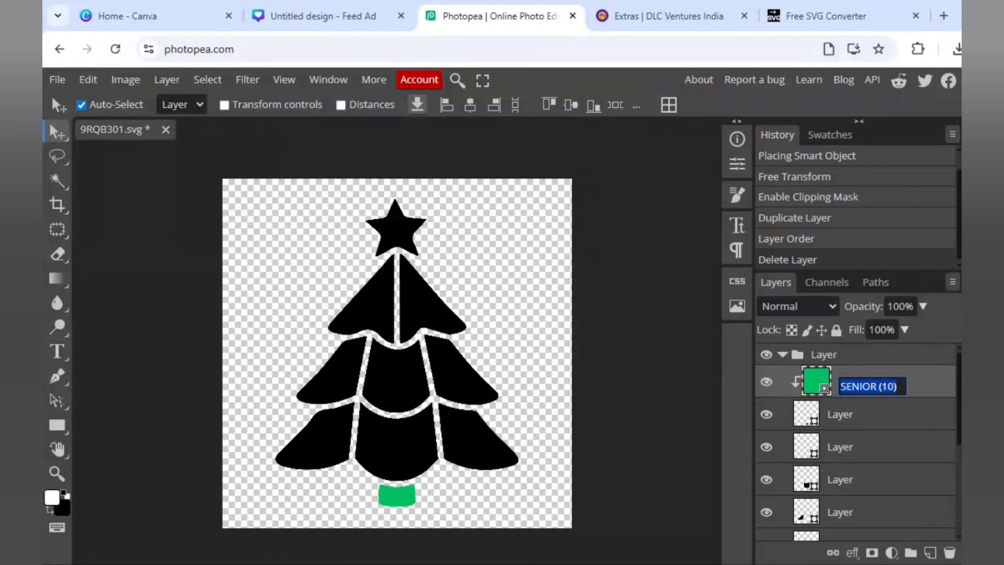
text(tree)
key(Return)
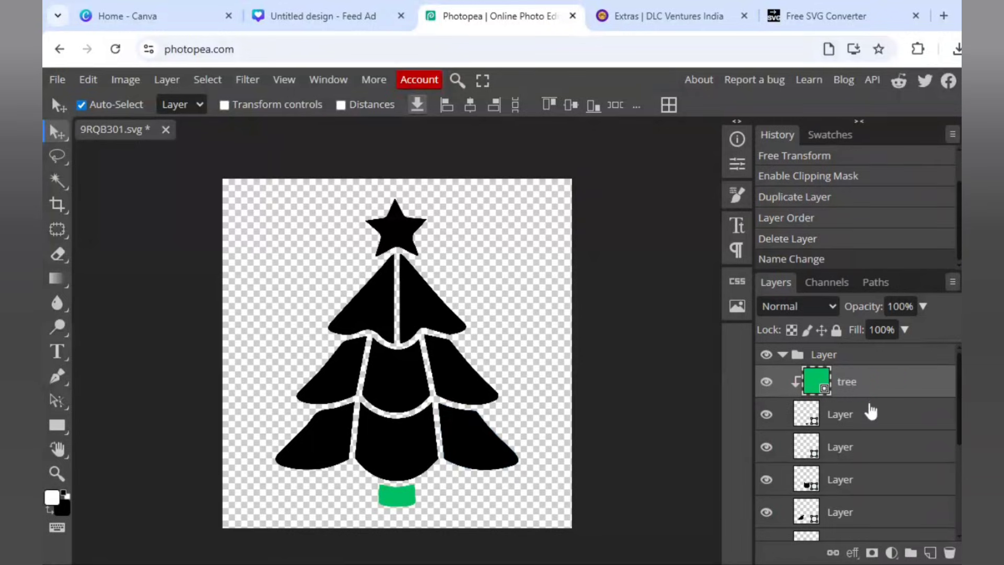
Duplicate the clipped green tree layer and place copies above the bottom row's right and centre section layers.
right_click(875, 395)
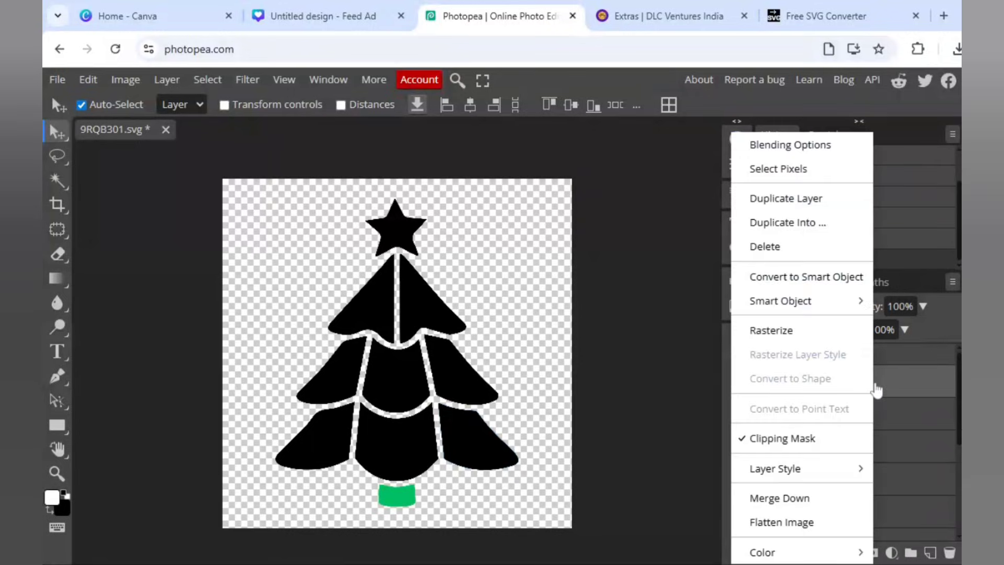
click(797, 202)
drag(888, 385, 892, 513)
right_click(893, 455)
click(806, 199)
Duplicate the clipped green layer for the bottom-left, middle-row centre and middle-row left sections, placing each copy above its section.
right_click(894, 369)
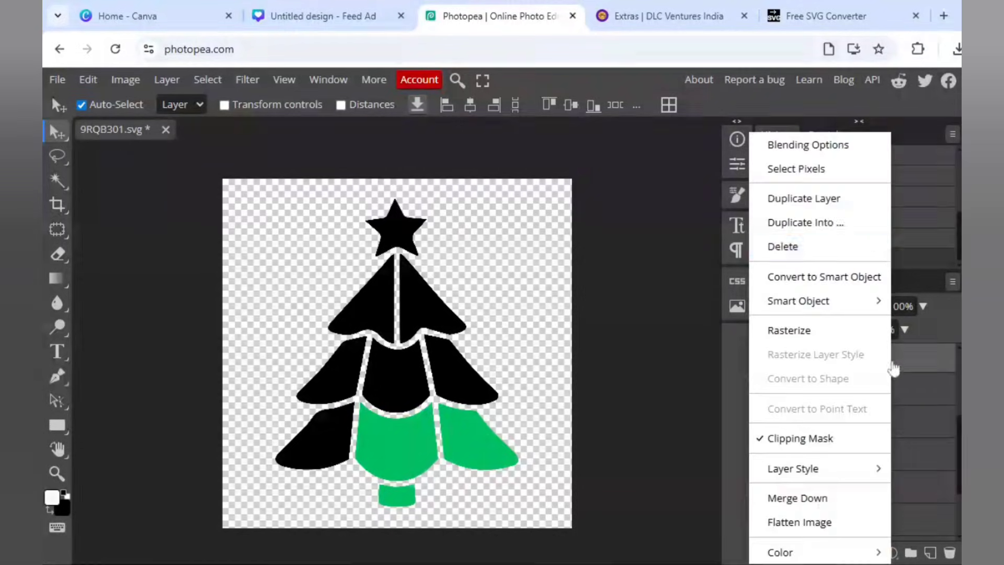
click(805, 199)
drag(872, 352, 909, 480)
right_click(886, 449)
click(816, 201)
right_click(912, 444)
click(827, 199)
drag(901, 432, 901, 492)
Duplicate the clipped green layer for the middle-row right section, both upper sections and the star, placing each copy above its section.
right_click(901, 492)
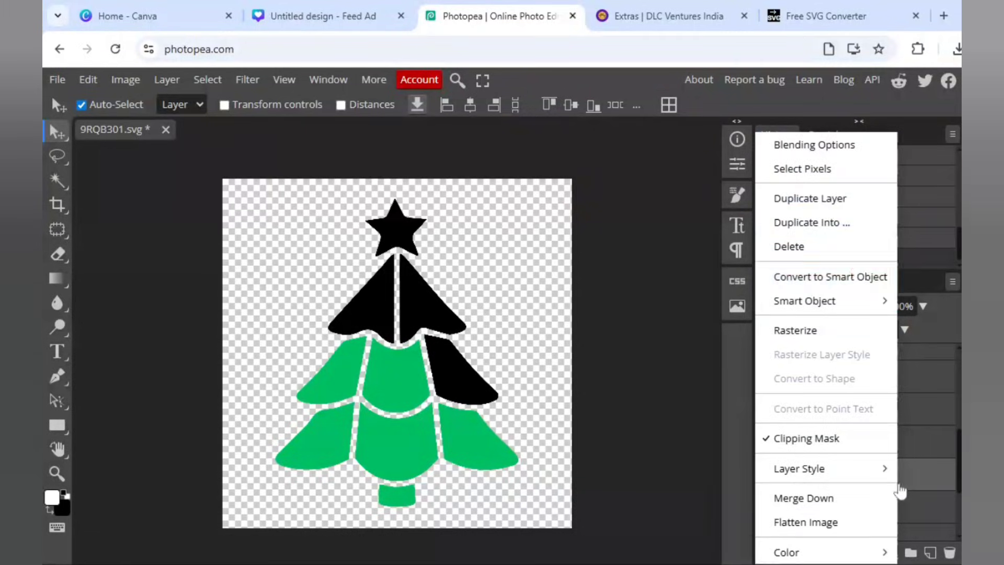
click(811, 199)
drag(900, 411, 897, 493)
scroll(897, 419, down, 2)
right_click(896, 404)
click(810, 197)
drag(899, 398, 899, 455)
right_click(896, 397)
click(811, 197)
drag(900, 397, 911, 511)
right_click(902, 473)
click(890, 198)
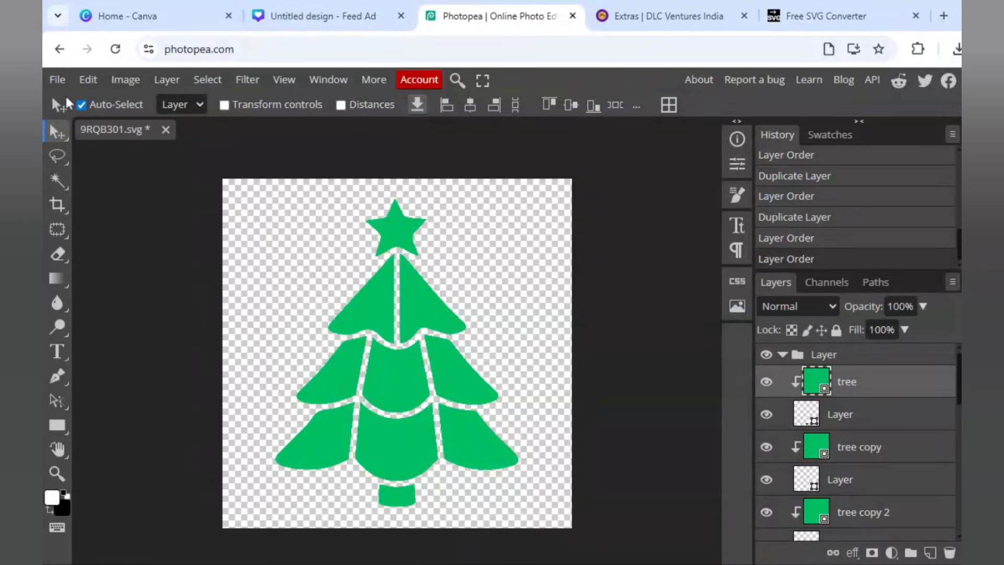
Save the layered green tree as a PSD and switch to the Canva design.
click(57, 80)
click(98, 261)
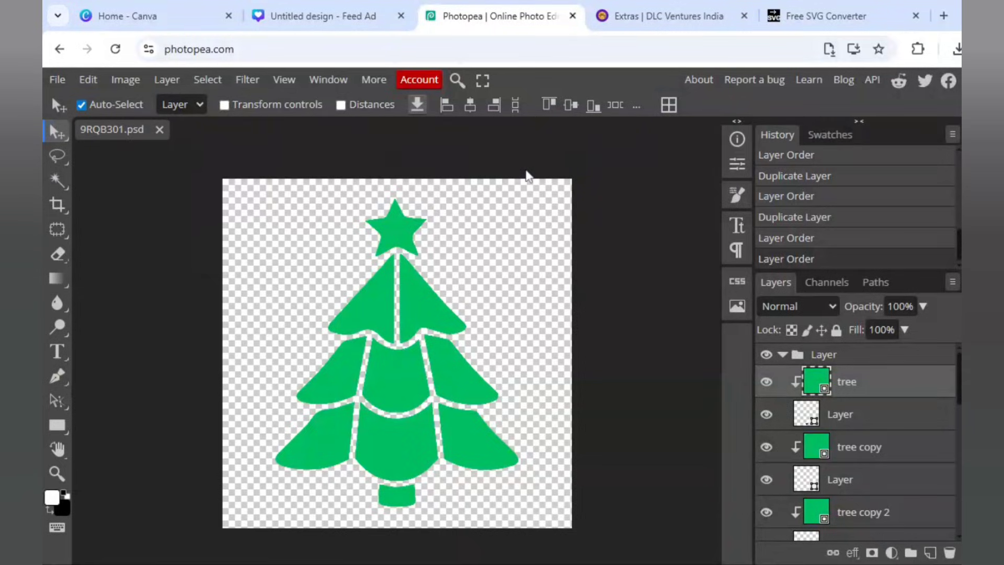
click(323, 16)
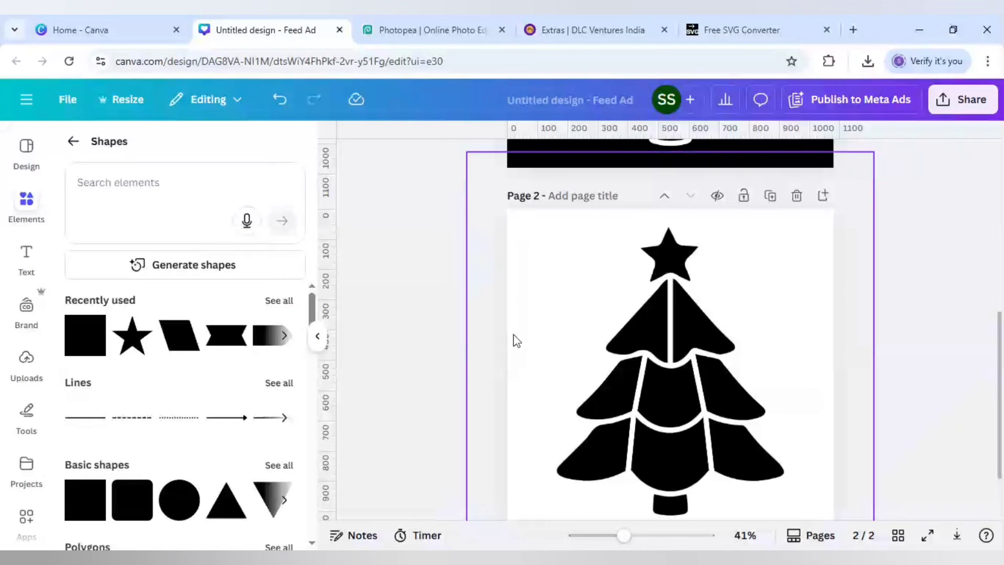
Add a blank third page below the black tree page.
scroll(442, 368, down, 2)
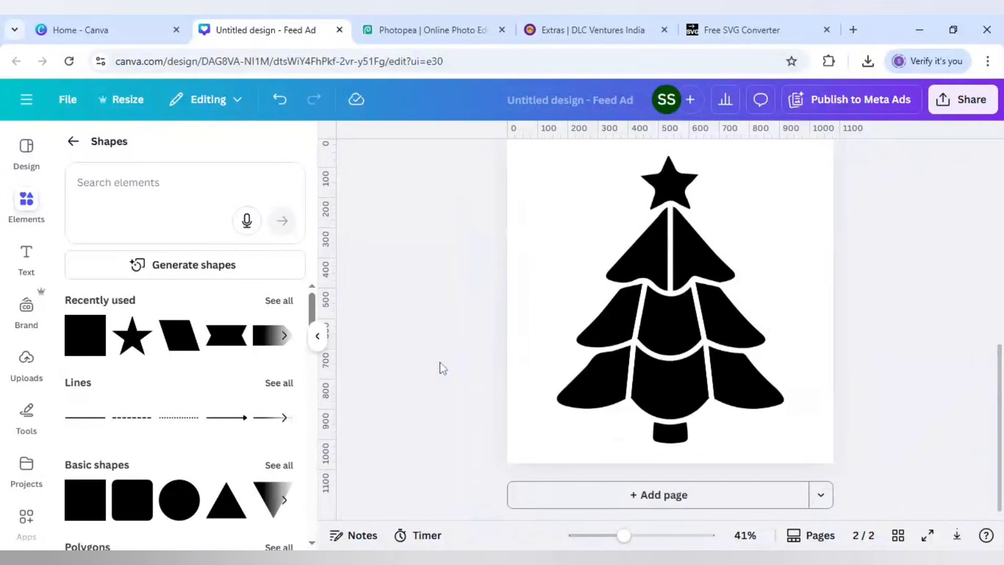
click(630, 504)
drag(624, 535, 617, 536)
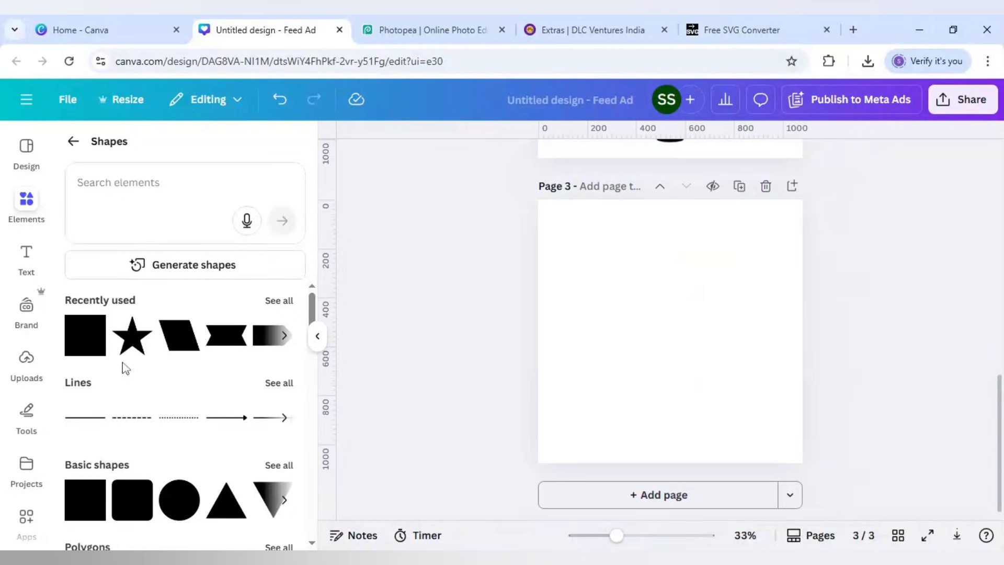
Upload the saved 9RQB301.psd and insert it from the uploaded designs onto page 3.
click(31, 368)
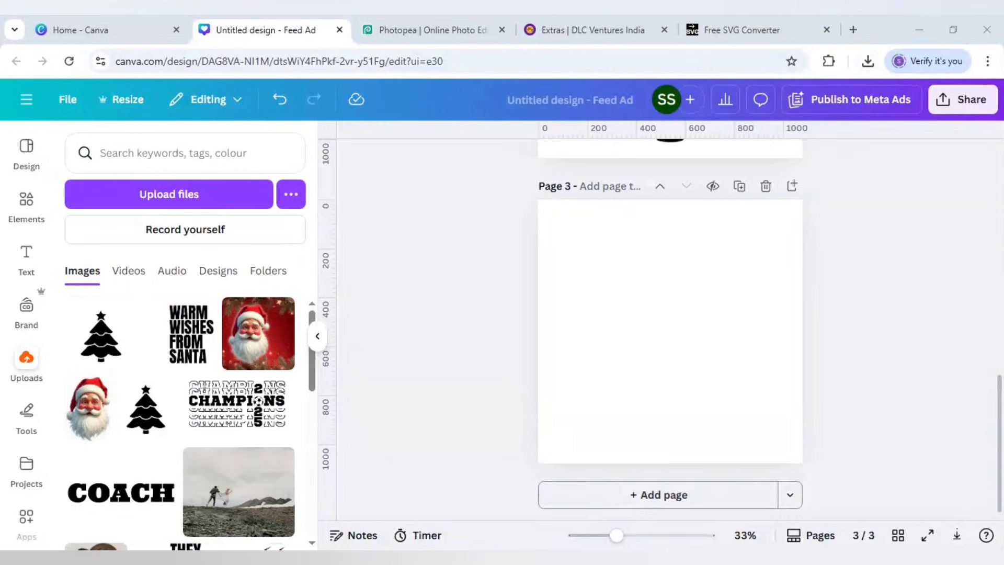
drag(303, 413, 304, 416)
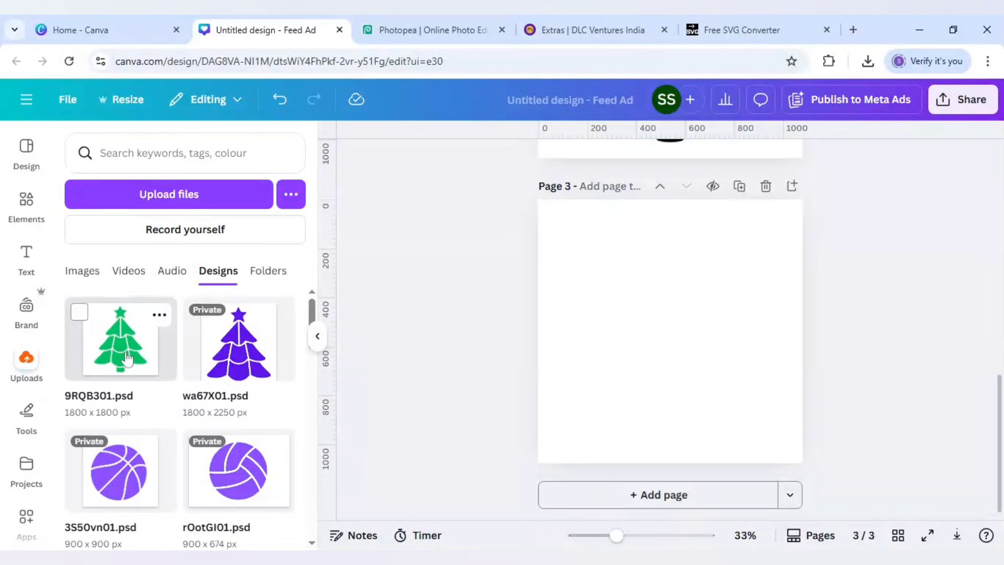
click(127, 359)
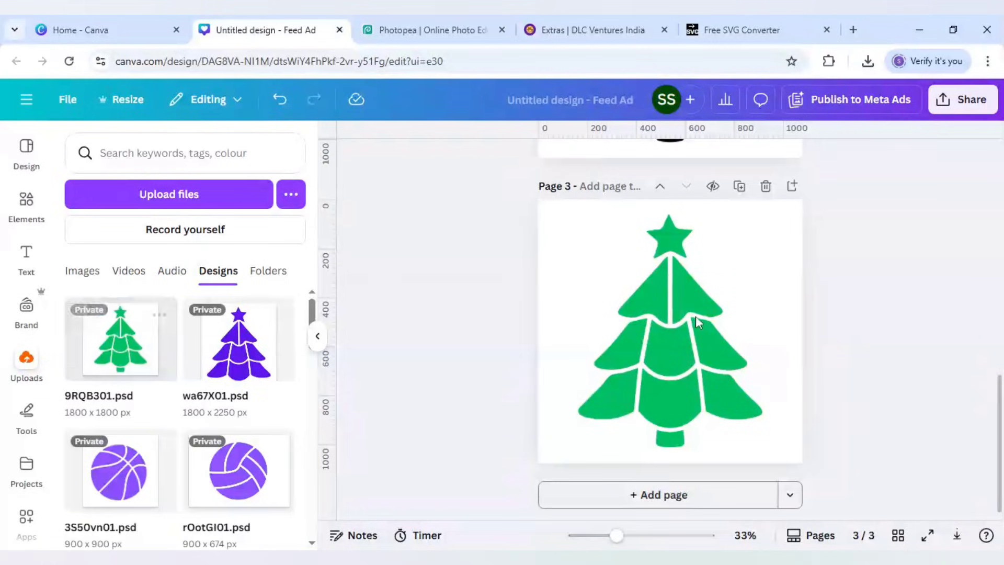
click(681, 288)
click(605, 306)
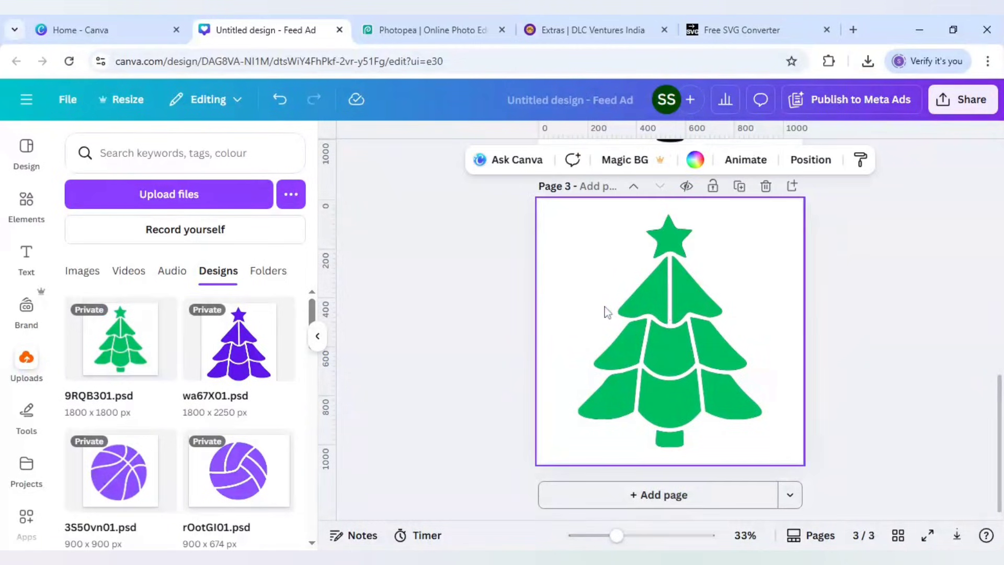
Show the full layer list for the green tree on page 3.
drag(636, 538, 607, 539)
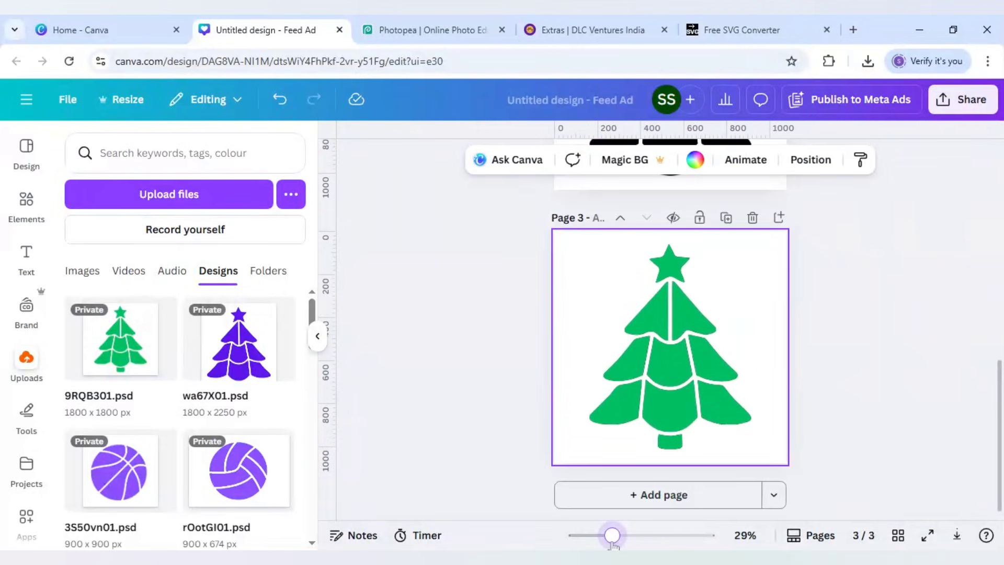
right_click(680, 328)
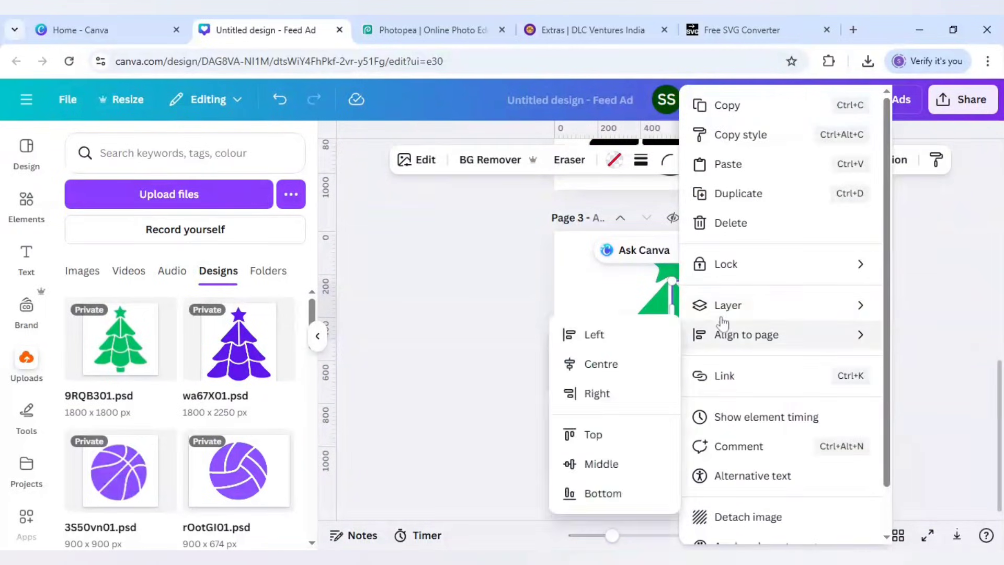
mouse_move(722, 308)
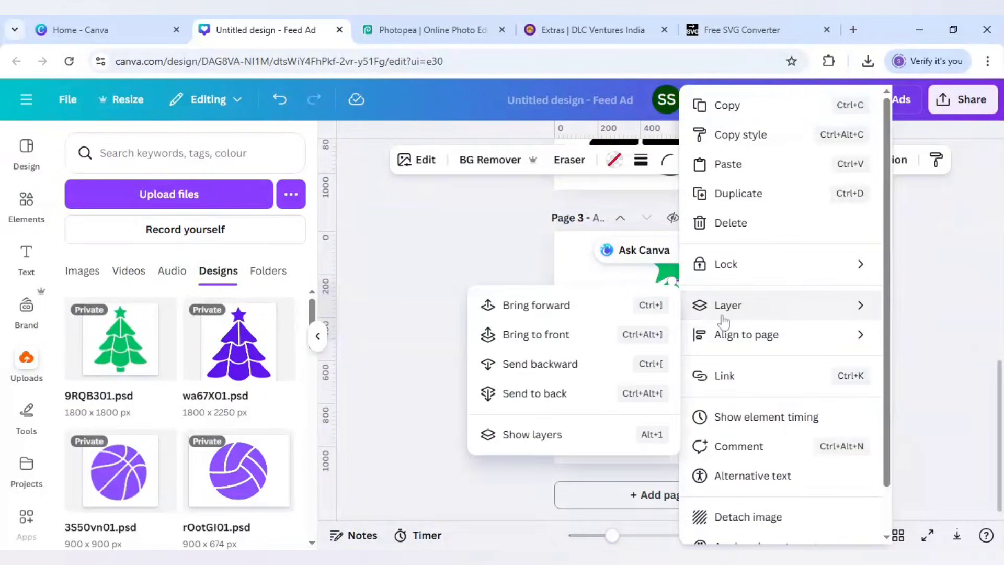
click(567, 435)
scroll(257, 330, up, 10)
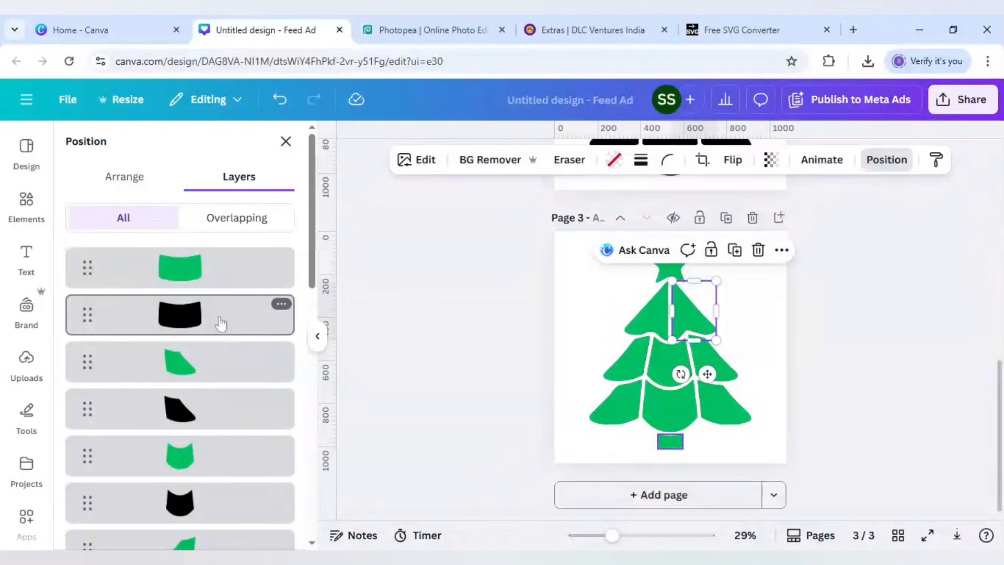
Select all the black section layers, from the trunk to the star, and delete them so only the green layers are kept.
click(221, 322)
scroll(219, 325, down, 2)
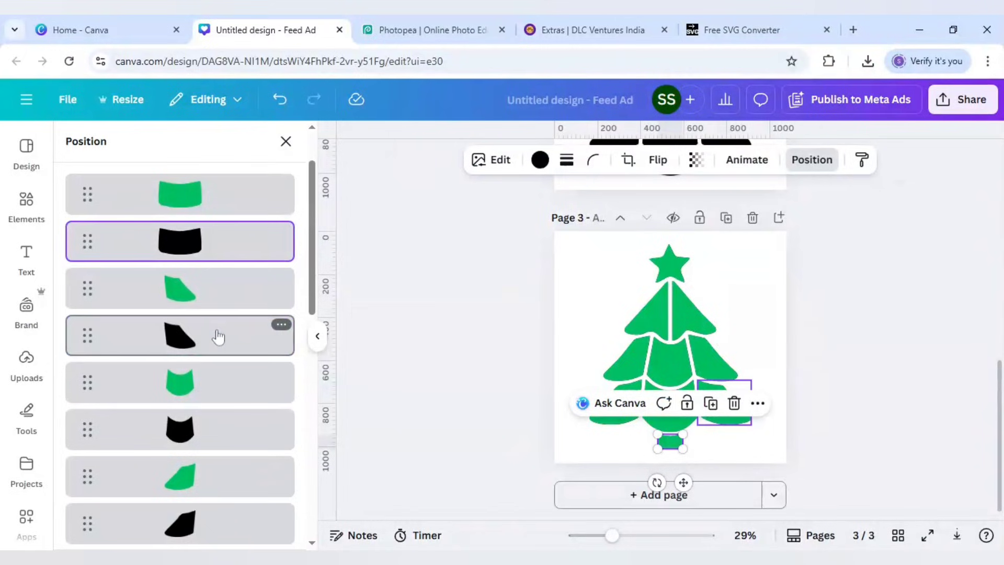
shift+click(218, 335)
shift+click(215, 434)
scroll(215, 434, down, 4)
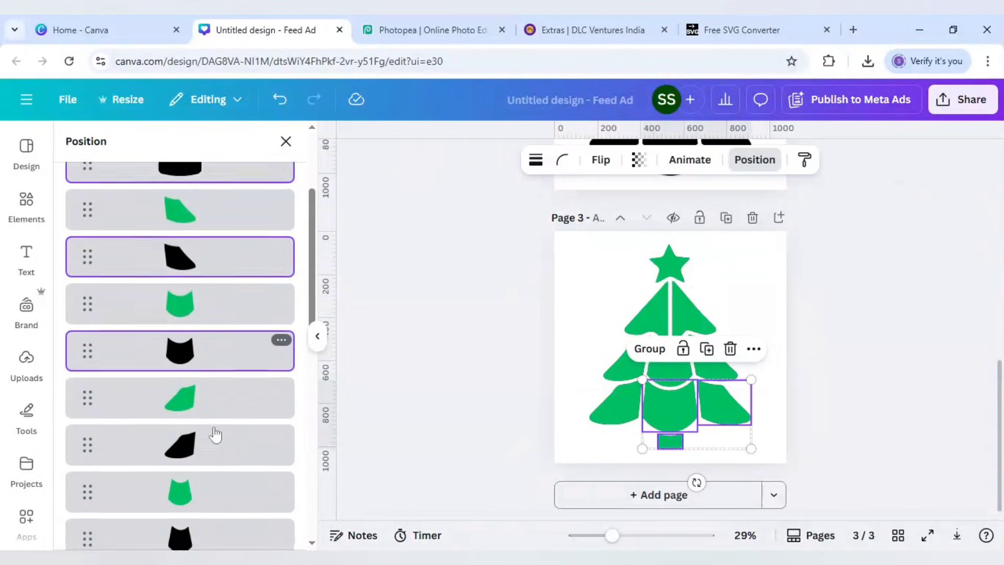
shift+click(215, 382)
shift+click(210, 467)
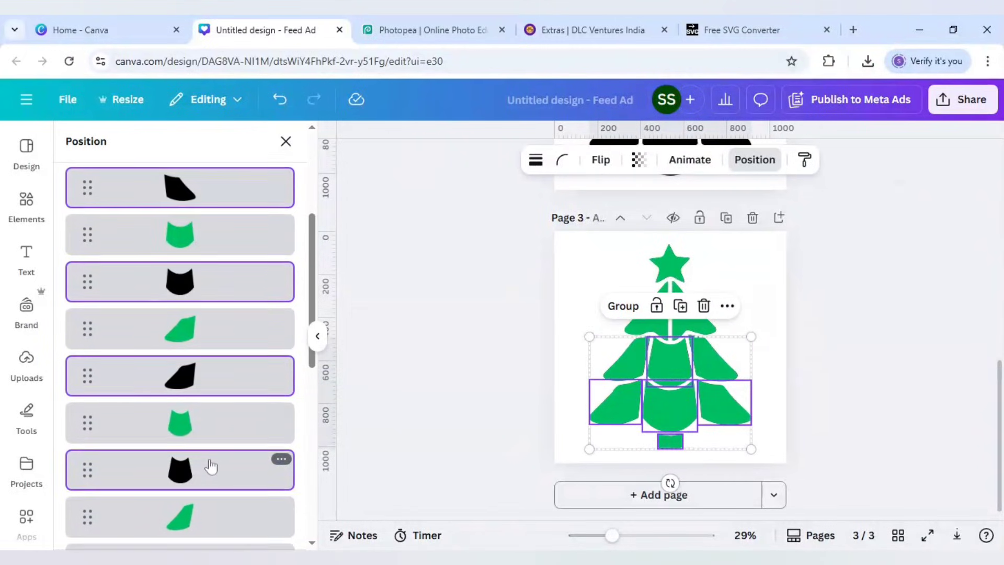
scroll(210, 465, down, 5)
shift+click(220, 351)
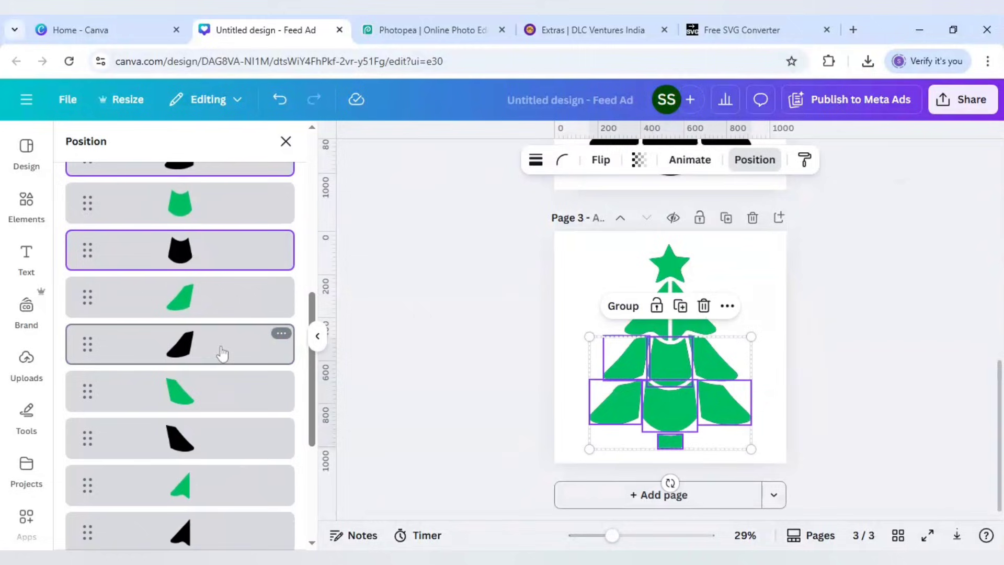
shift+click(206, 440)
scroll(209, 438, down, 2)
scroll(210, 438, down, 3)
shift+click(215, 322)
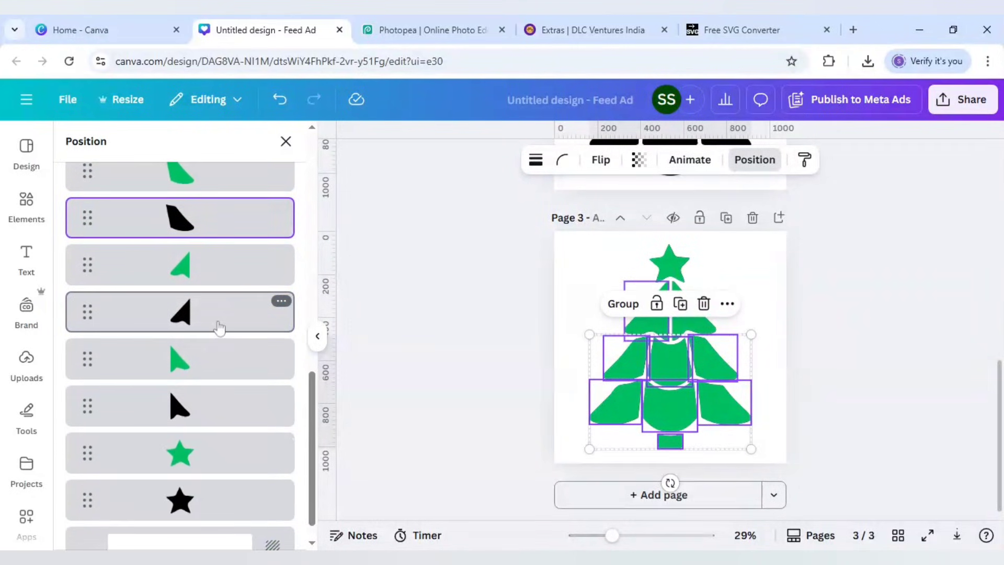
shift+click(209, 407)
shift+click(211, 503)
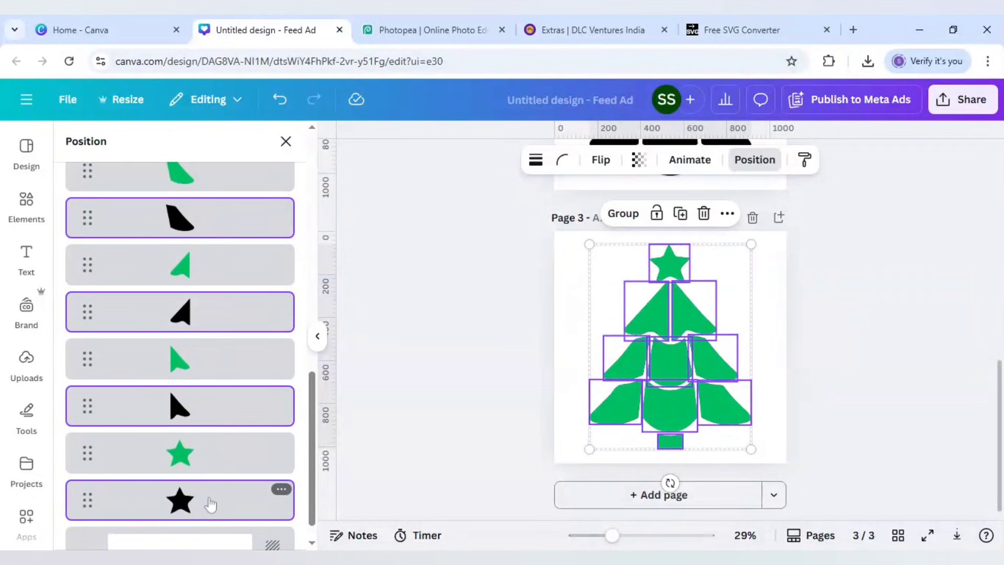
right_click(211, 504)
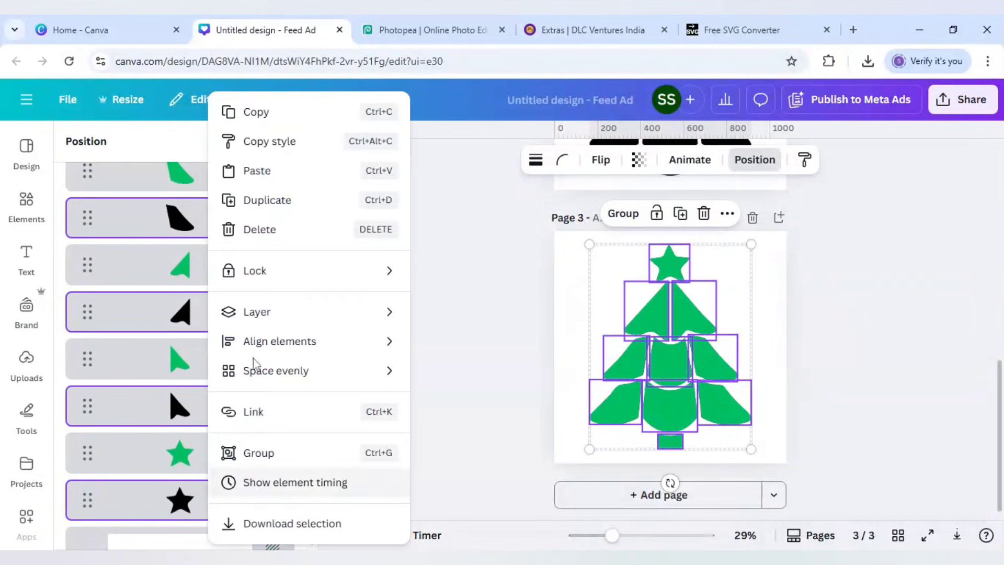
click(278, 240)
scroll(272, 330, up, 5)
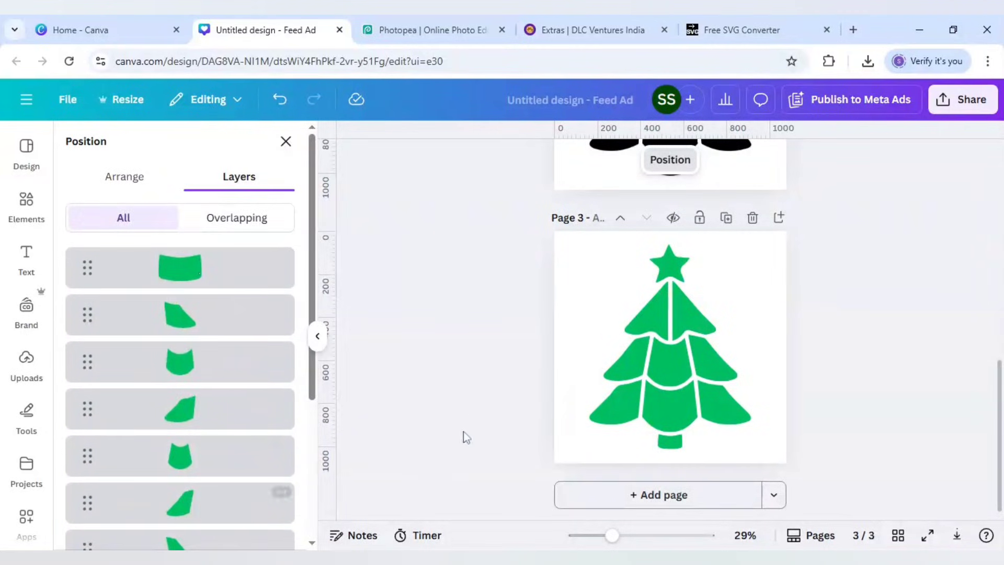
Delete the green images from the star and the upper-left tree section, keeping their empty frames.
click(682, 267)
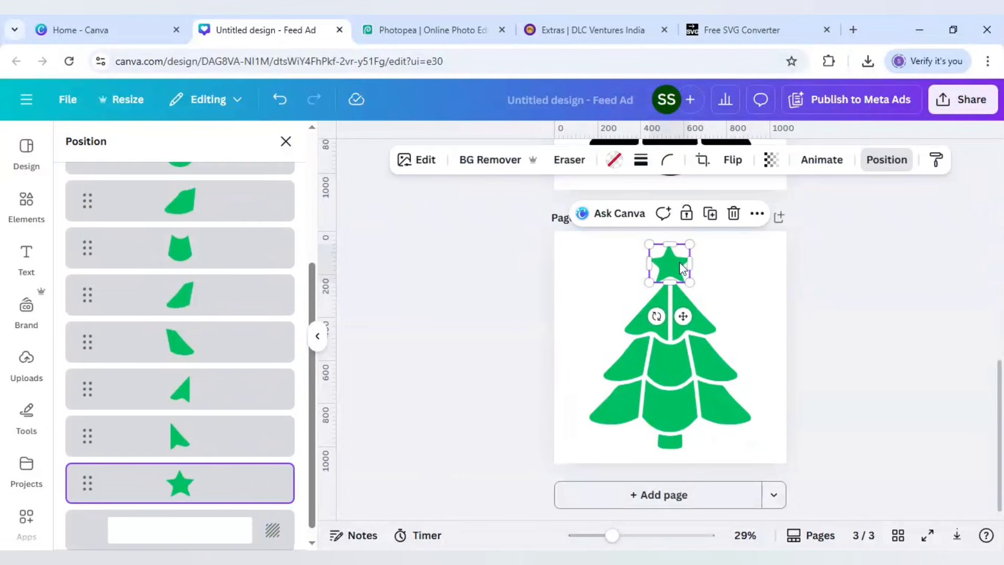
click(660, 309)
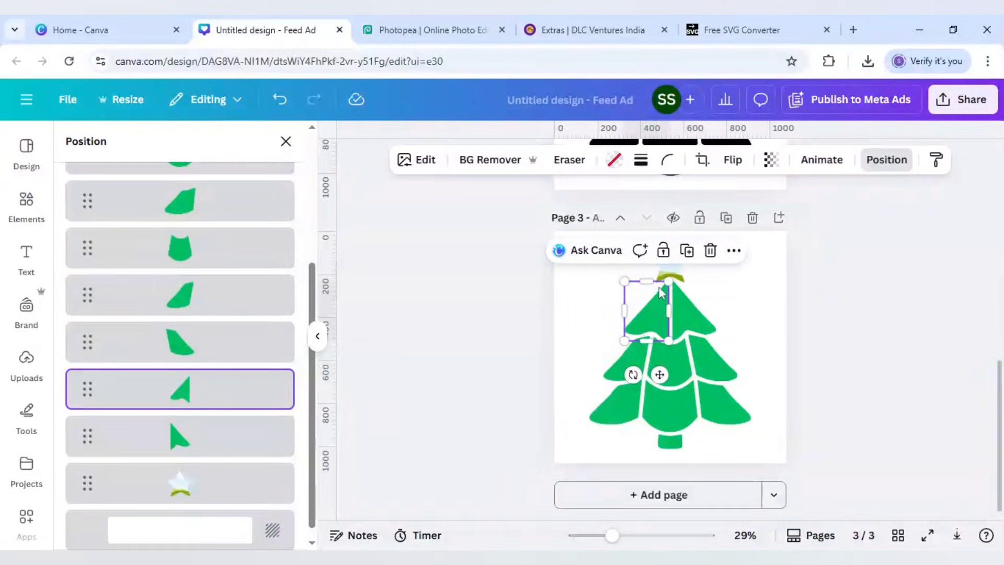
click(712, 252)
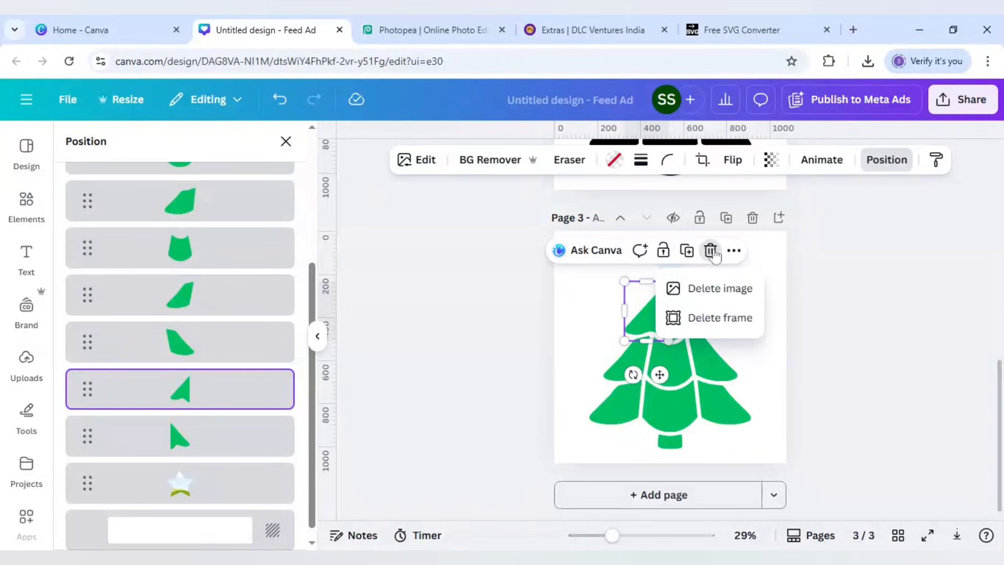
click(721, 288)
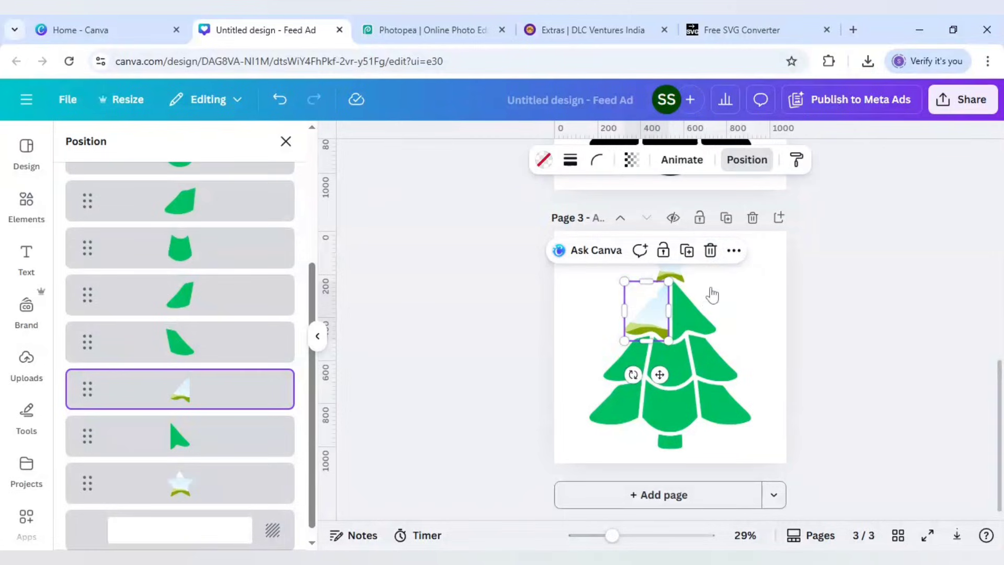
Delete the green images from the upper-right tree section and the middle row's three sections, keeping their empty frames.
click(682, 318)
key(Delete)
click(664, 359)
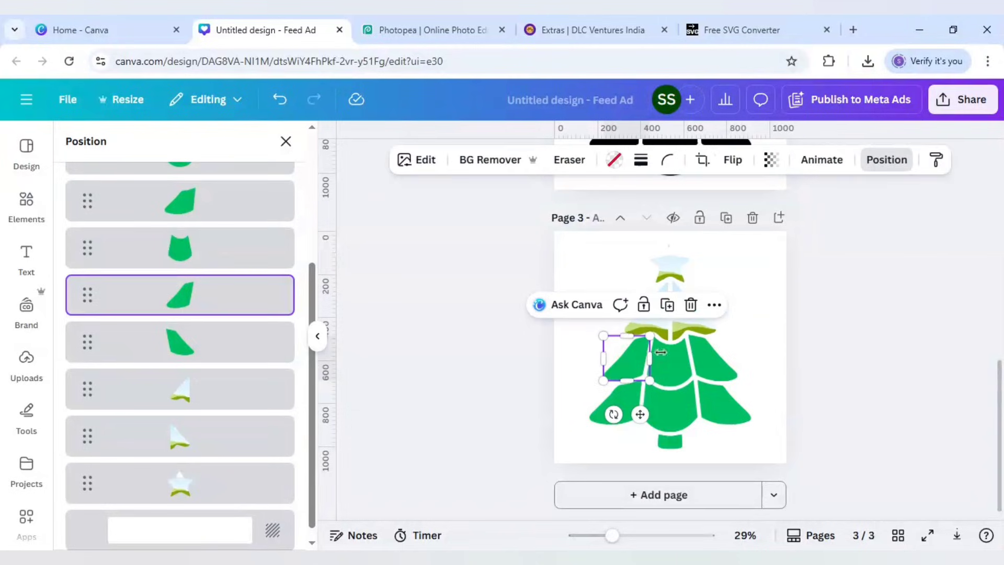
key(Delete)
click(714, 361)
Delete the green images from the bottom row's three sections and the trunk, keeping their empty frames.
click(636, 408)
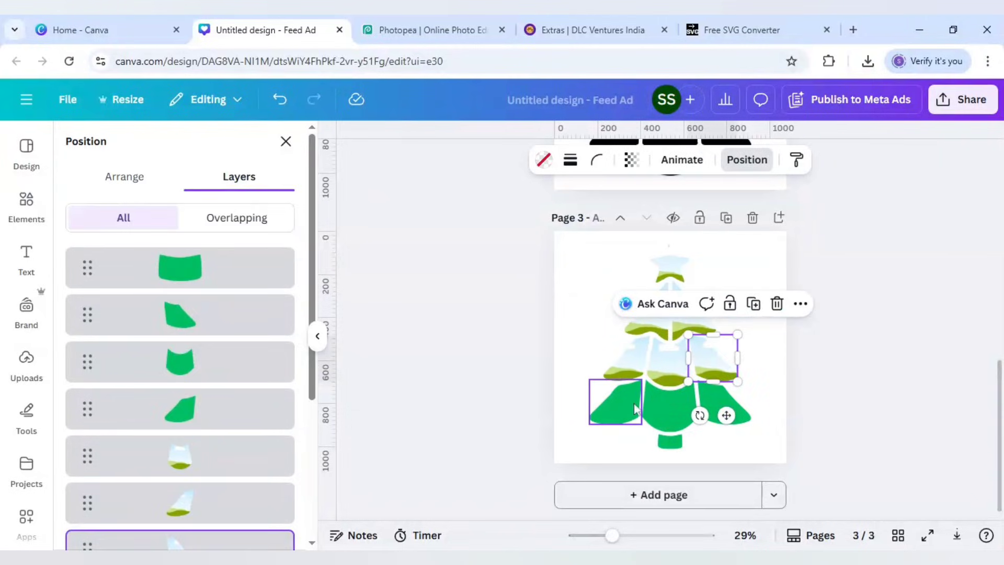
key(Delete)
click(669, 403)
key(Delete)
click(724, 402)
key(Delete)
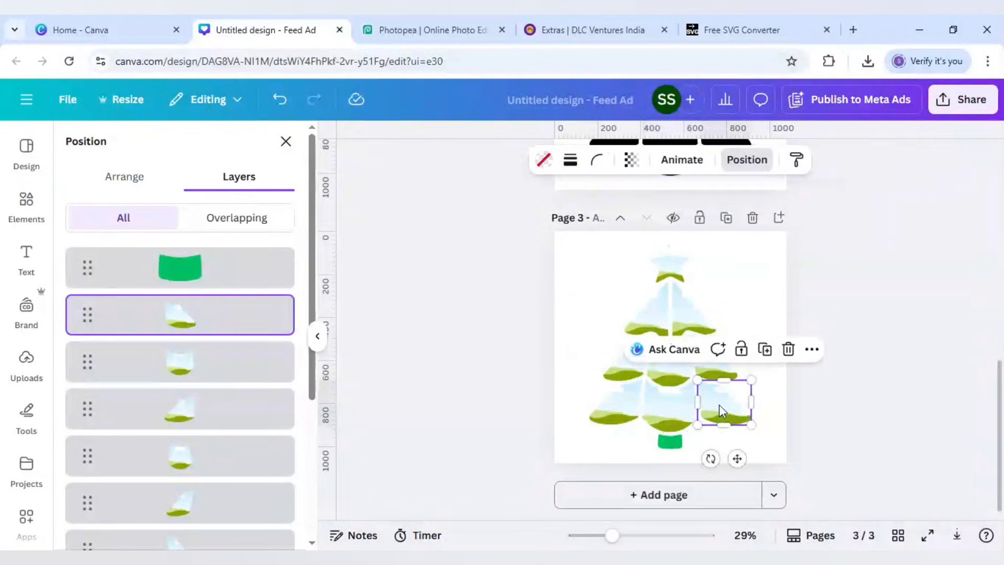
click(670, 439)
key(Delete)
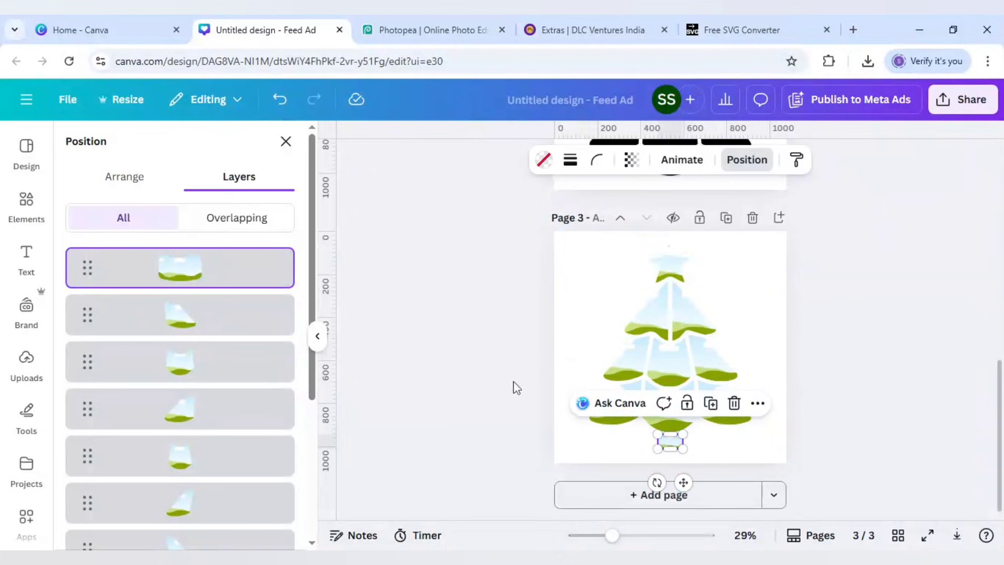
click(409, 330)
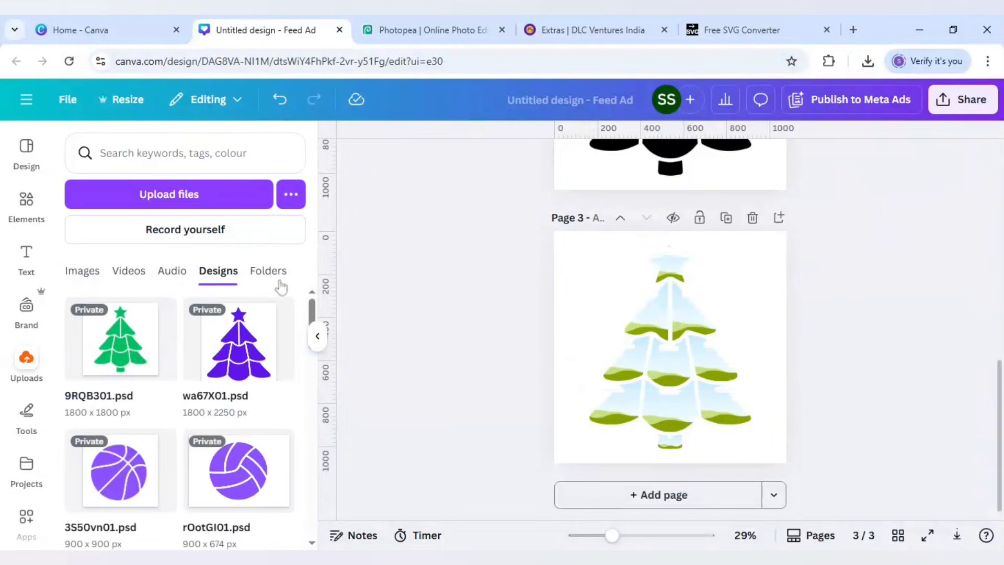
Search the elements for "christmas portrait" and show all photo results.
click(22, 212)
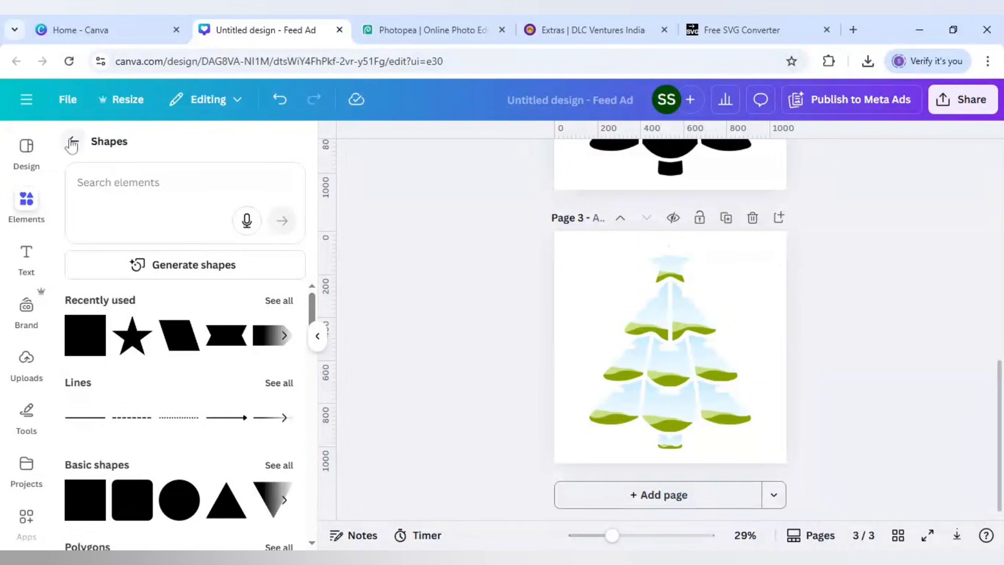
click(72, 142)
click(157, 153)
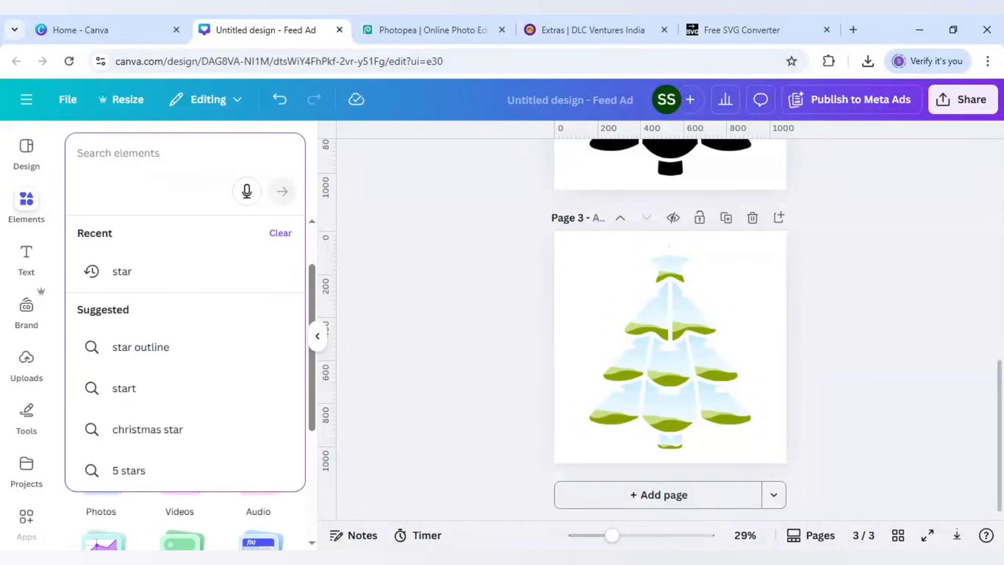
text(christm)
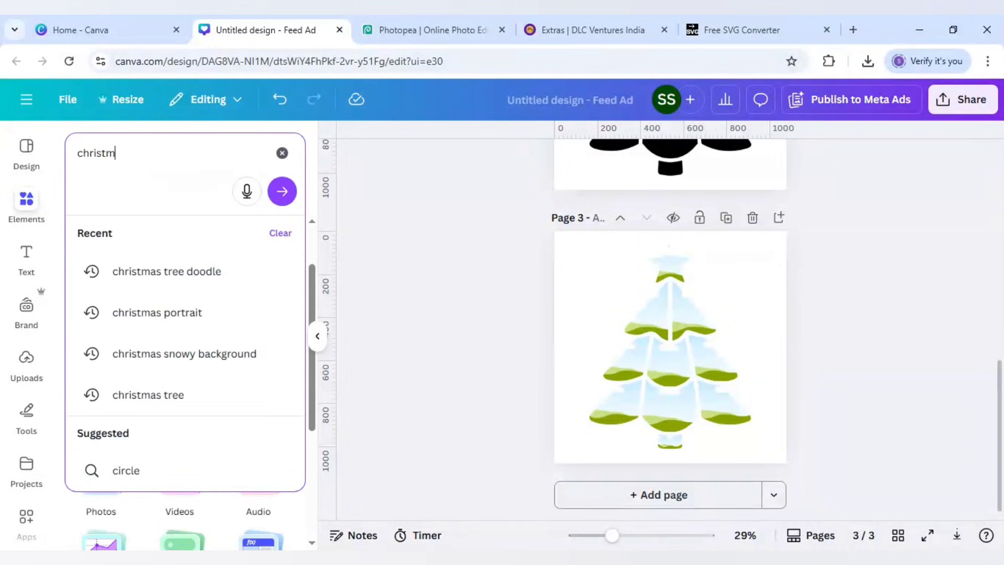
text(as portrai)
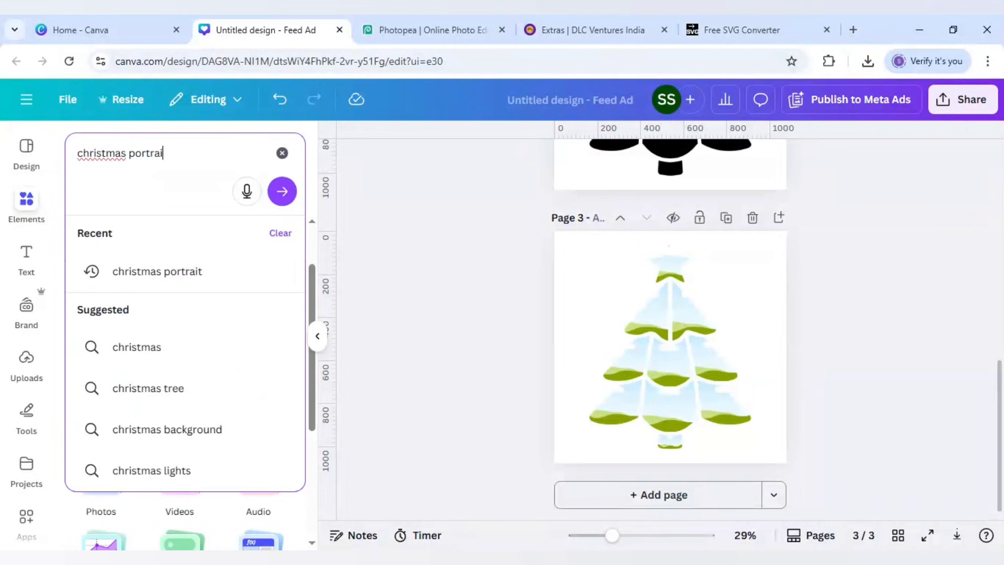
text(t)
key(Return)
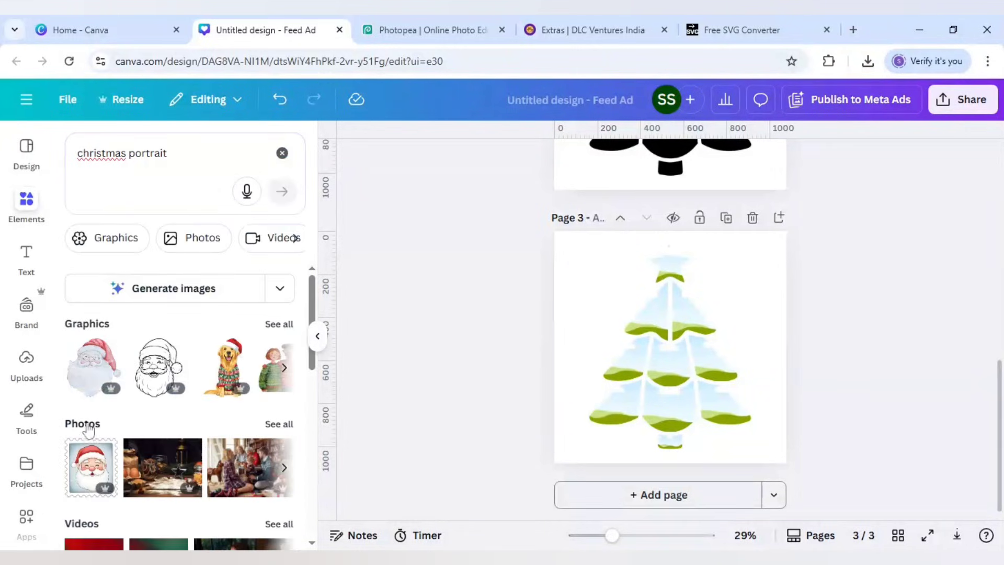
click(281, 424)
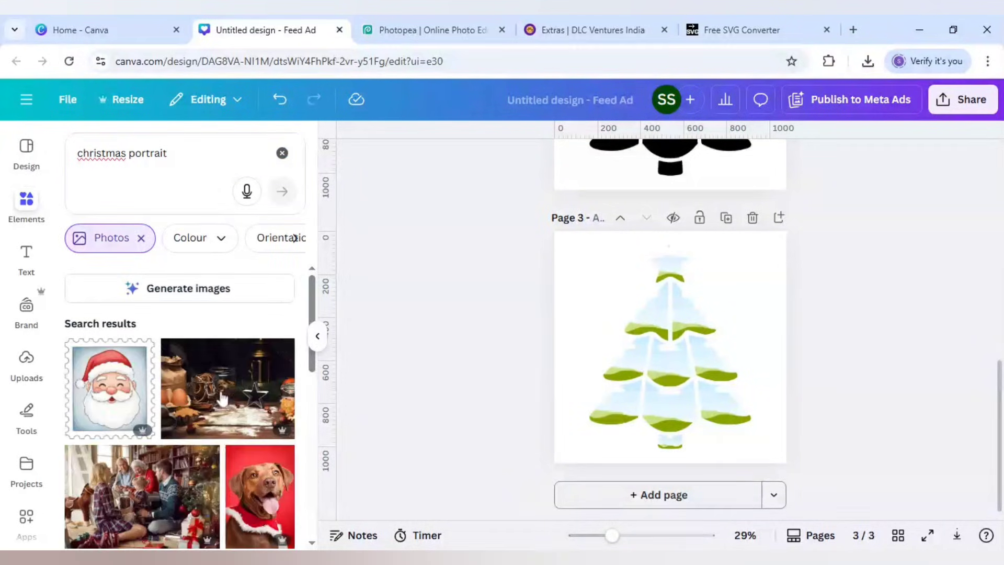
Fill the middle row's center frame with the photo of the family in green, red and beige beside a Christmas tree.
scroll(222, 391, down, 5)
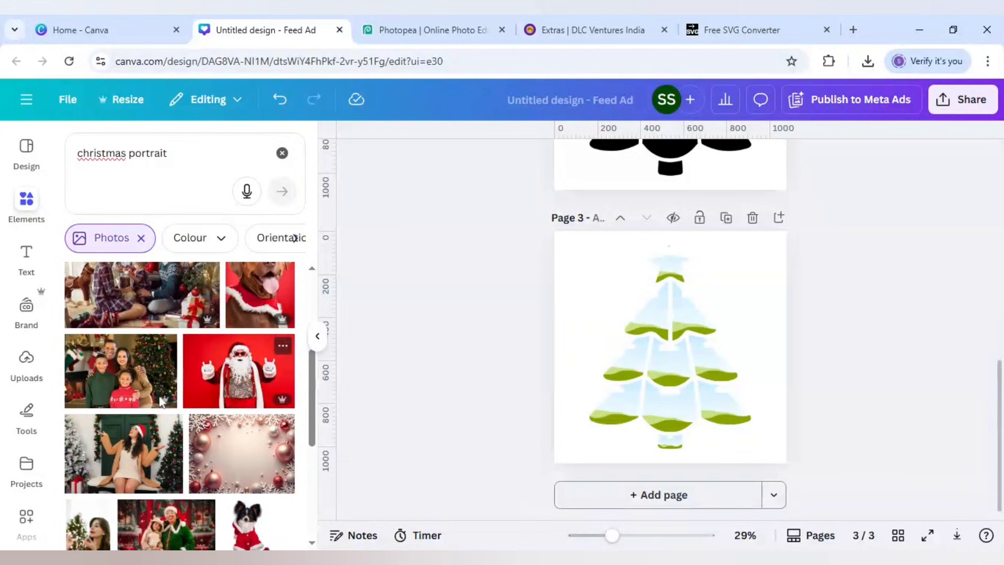
drag(132, 388, 596, 383)
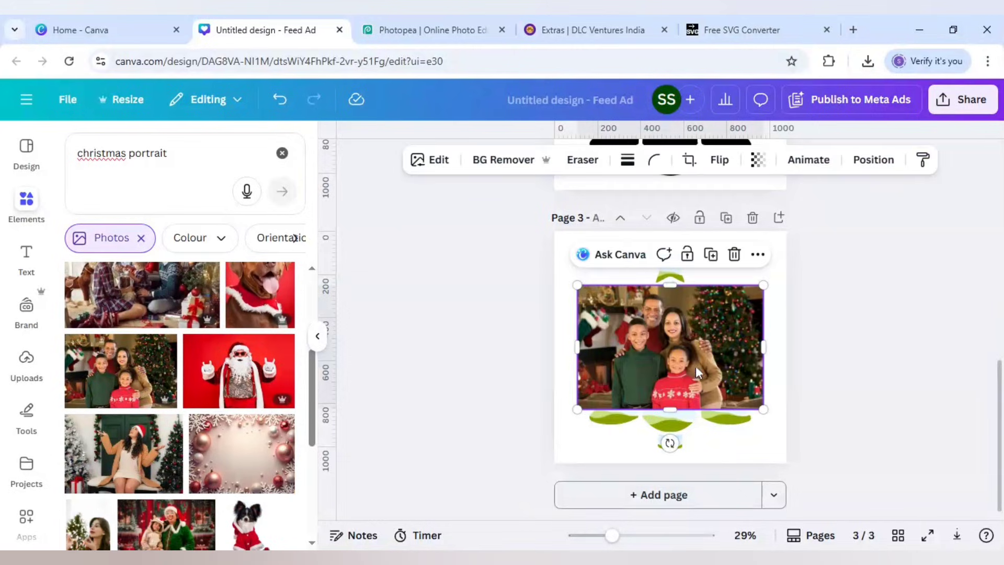
drag(697, 373, 671, 372)
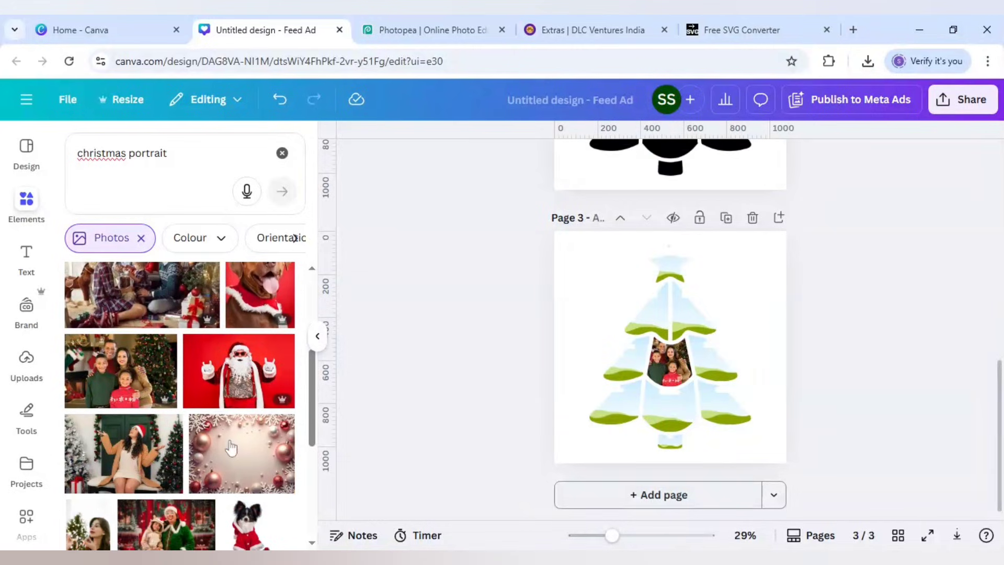
Try the photo of the pair in elf and reindeer costumes in the bottom row's center frame.
scroll(170, 425, down, 1)
click(202, 437)
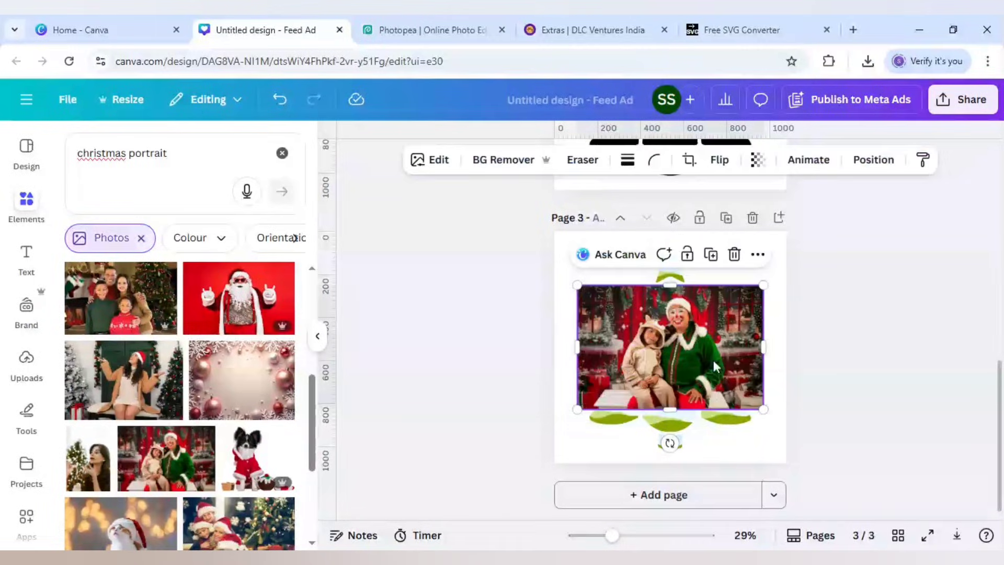
drag(716, 366, 674, 419)
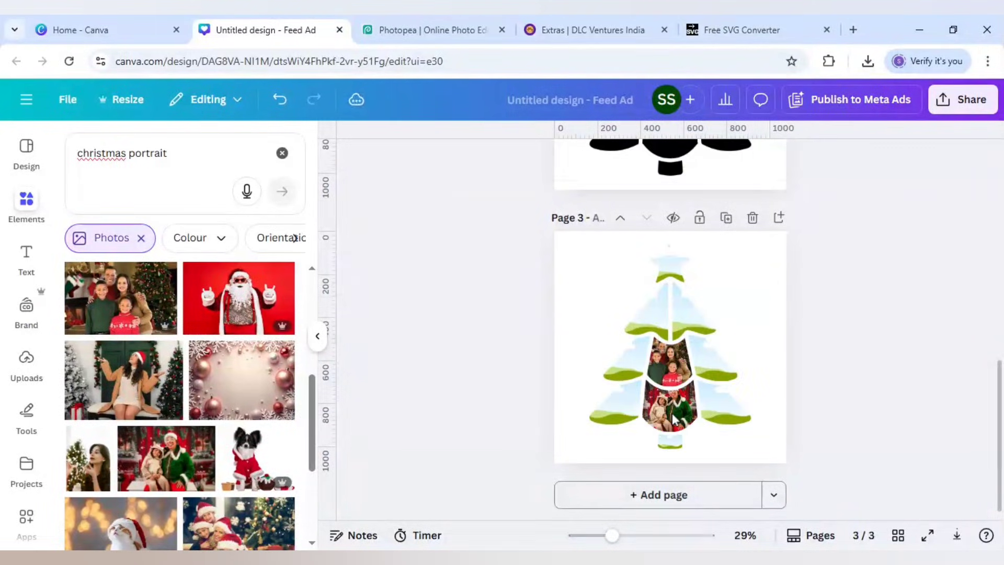
double_click(674, 419)
key(Escape)
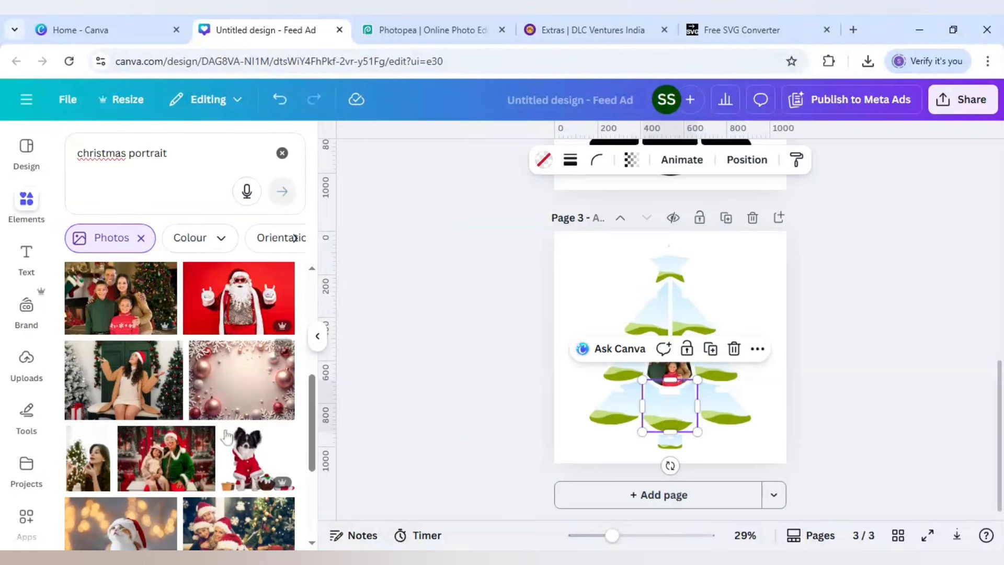
Fill the middle row's right frame with the stacked family in Santa hats and its left frame with the family by the white fireplace.
scroll(282, 347, down, 3)
drag(239, 387, 712, 361)
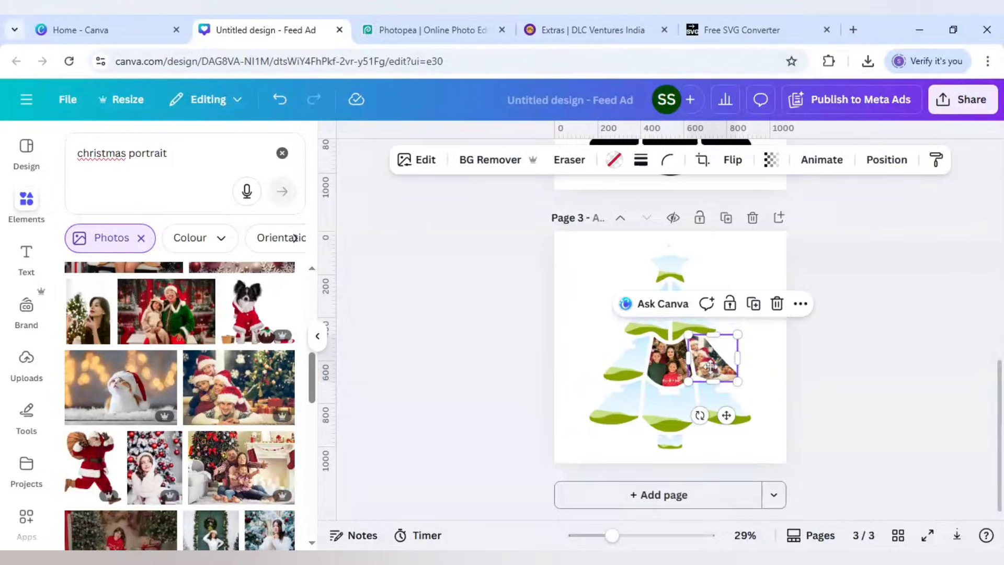
double_click(713, 361)
key(Escape)
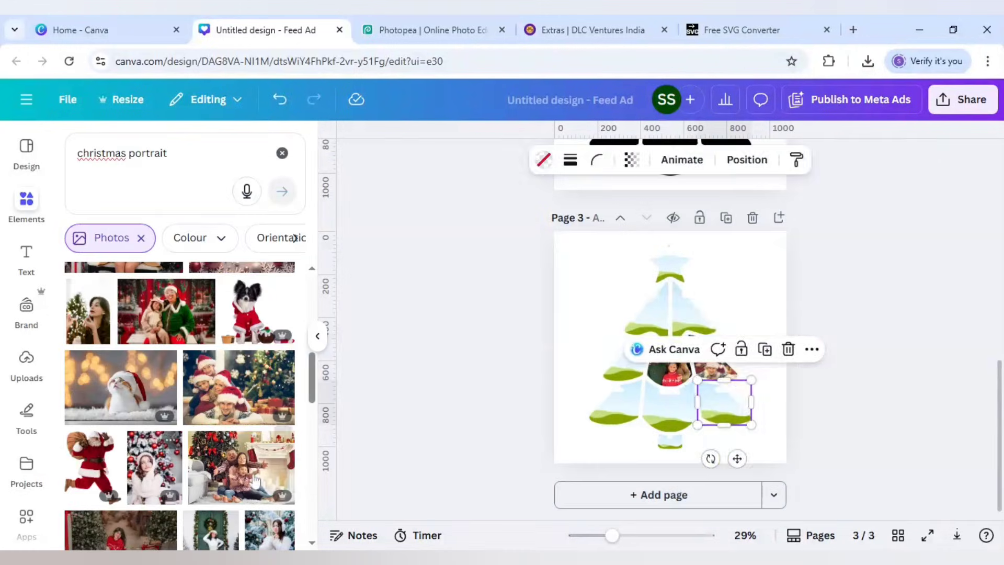
drag(240, 465, 633, 363)
double_click(633, 363)
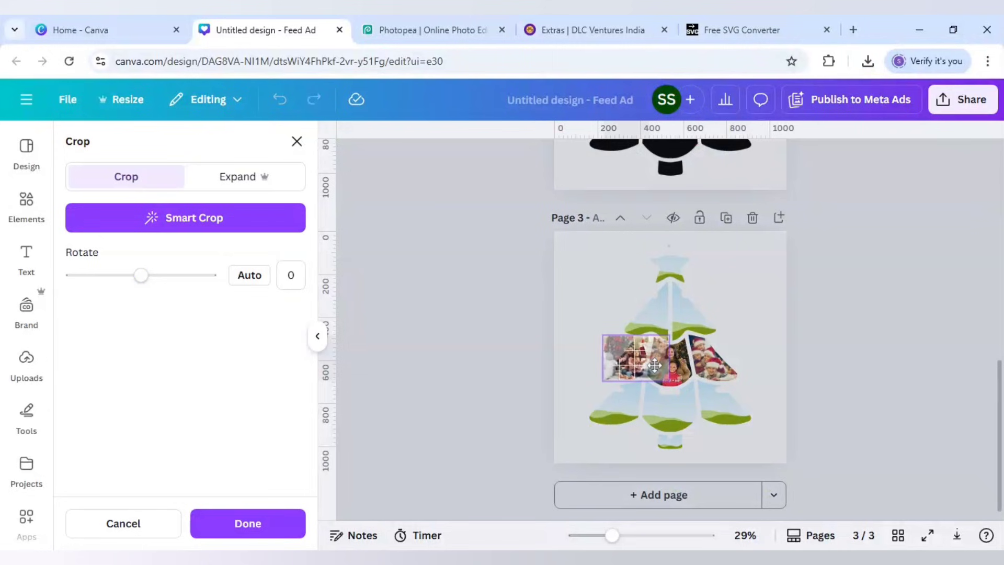
click(542, 397)
Fill the bottom row's center frame with the dark-background photo of the couple in Santa hats holding a baby.
scroll(141, 474, down, 2)
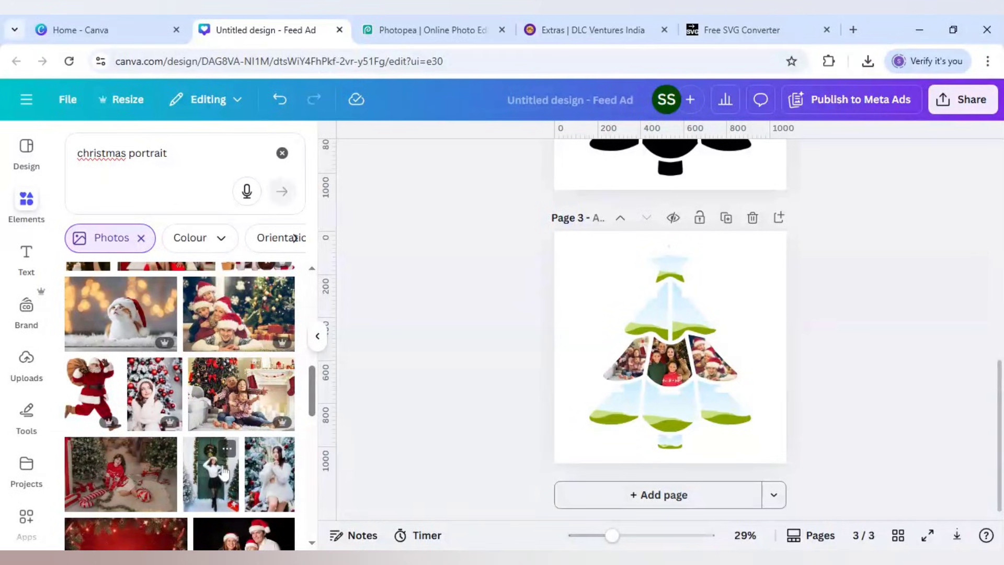
scroll(219, 455, down, 3)
drag(244, 405, 669, 408)
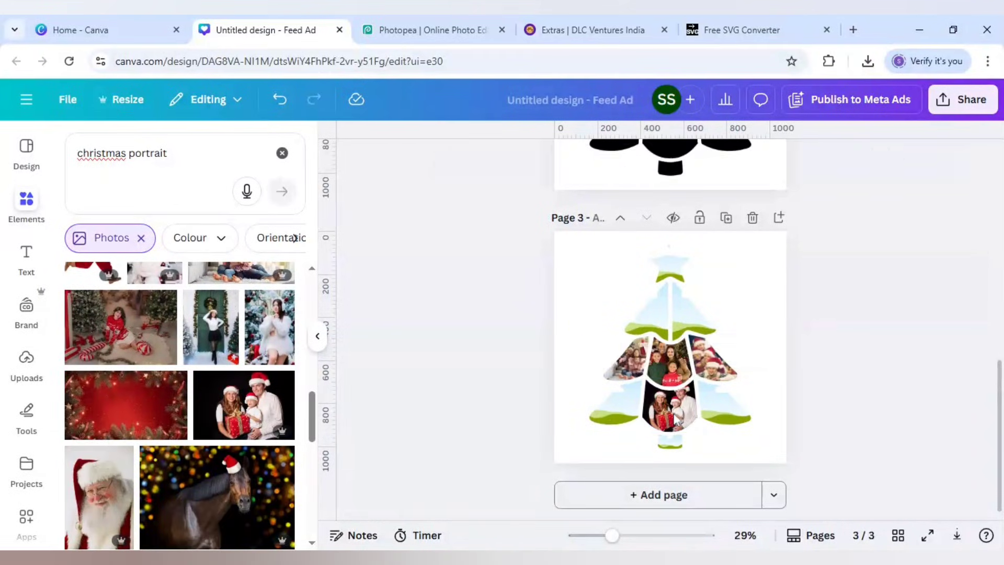
click(670, 408)
Fill the upper-right tree frame with the photo of the girl in a Santa hat on a teal background.
scroll(146, 451, down, 3)
scroll(145, 451, down, 5)
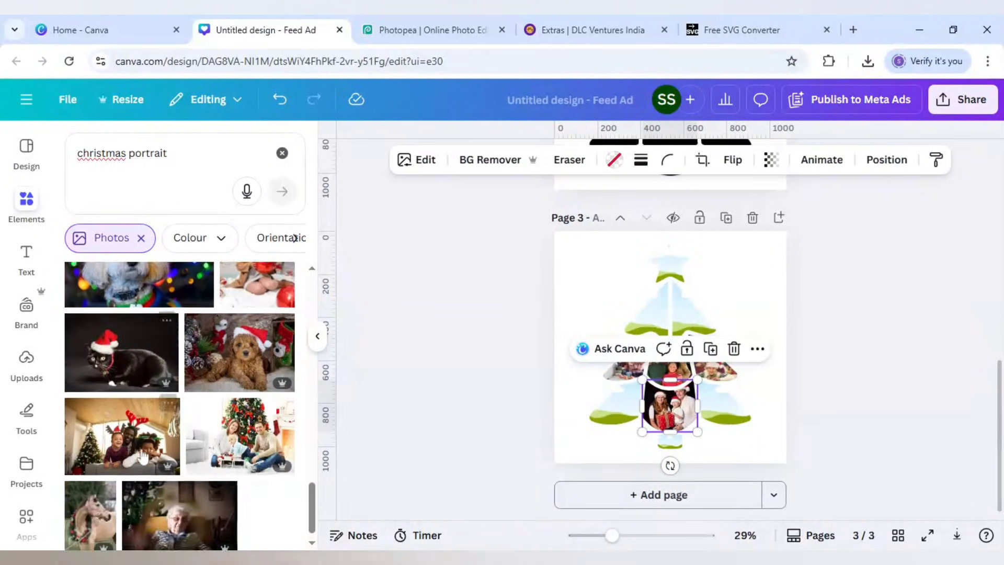
scroll(146, 459, down, 3)
click(251, 387)
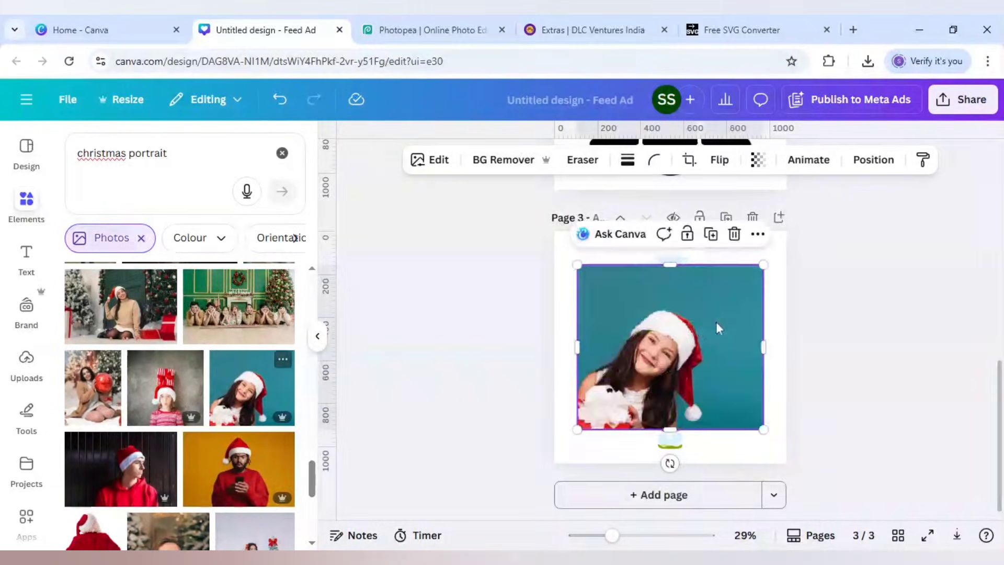
drag(669, 345, 690, 311)
Fill the upper-left tree frame with the photo of the smiling child in a plaid vest.
scroll(216, 464, down, 8)
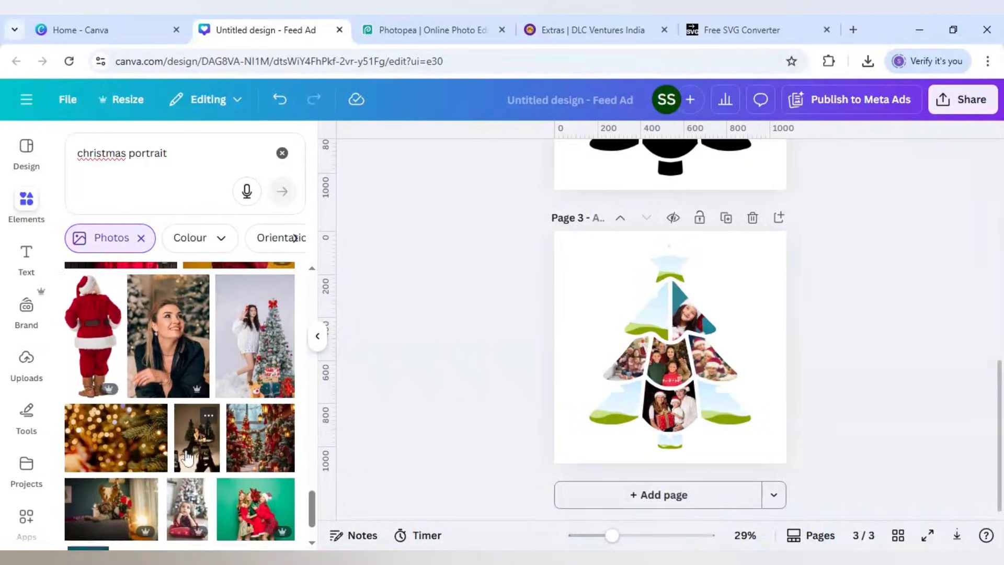
scroll(192, 465, down, 3)
click(249, 397)
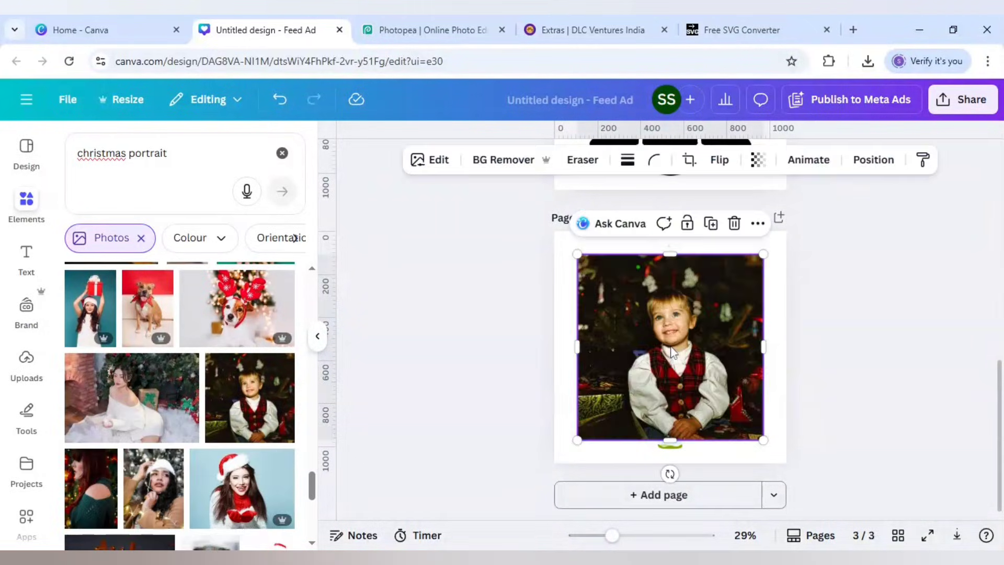
drag(671, 346, 648, 316)
double_click(651, 320)
click(522, 345)
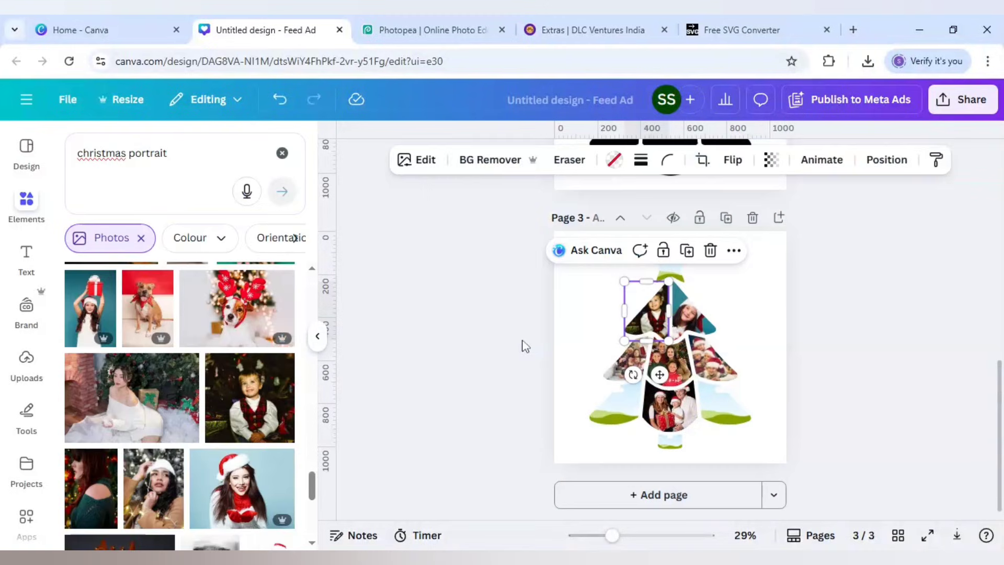
Run the "christmas portrait" photo search again from the recent searches.
scroll(165, 453, down, 2)
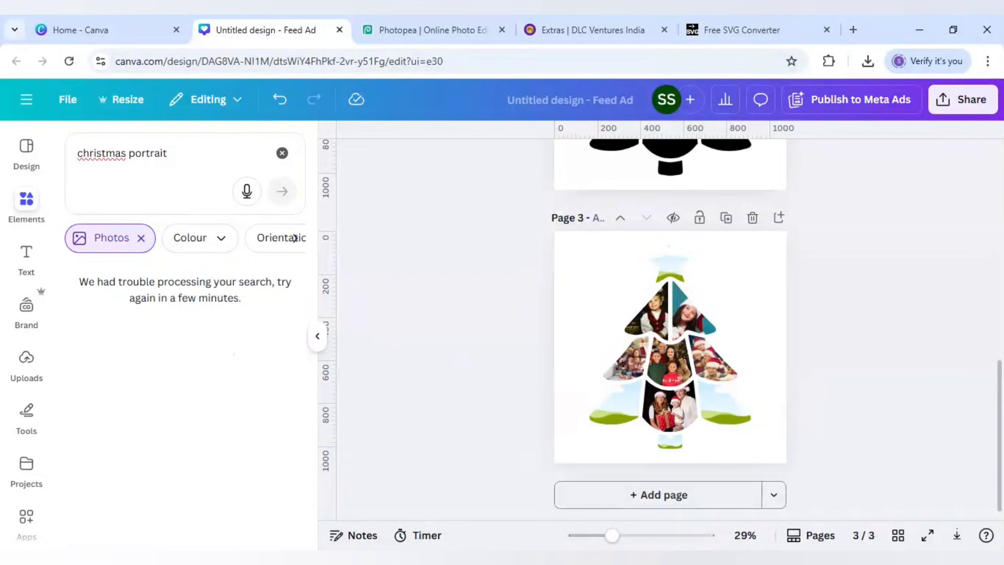
click(183, 157)
click(168, 153)
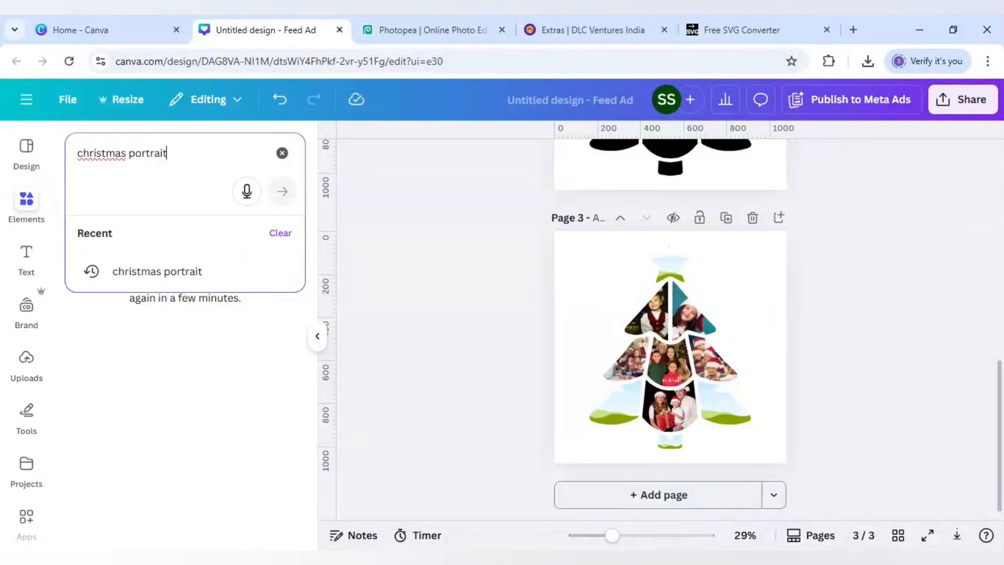
click(192, 271)
Fill the bottom row's left frame with the photo of the pair in elf and reindeer costumes.
scroll(191, 335, down, 10)
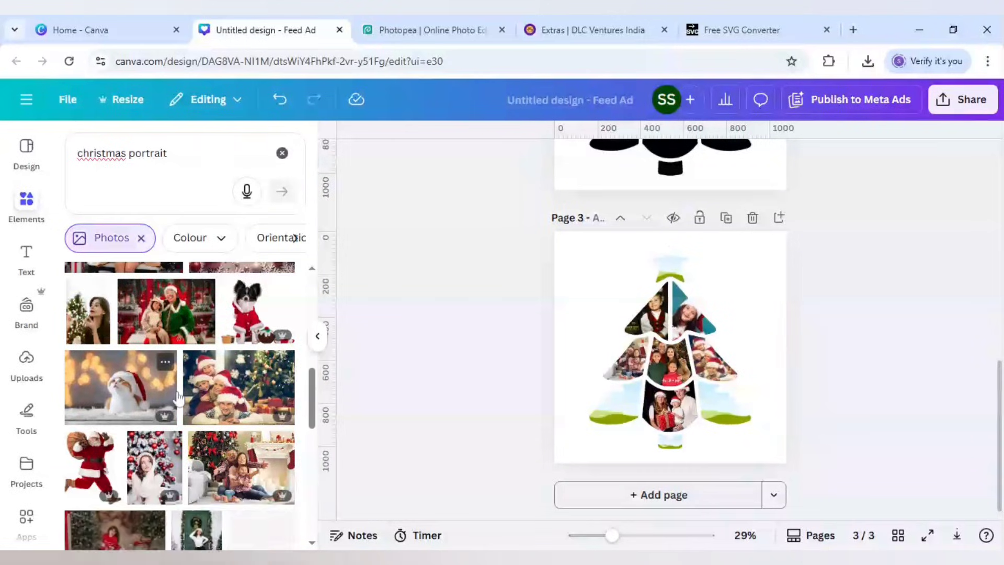
drag(190, 337, 623, 404)
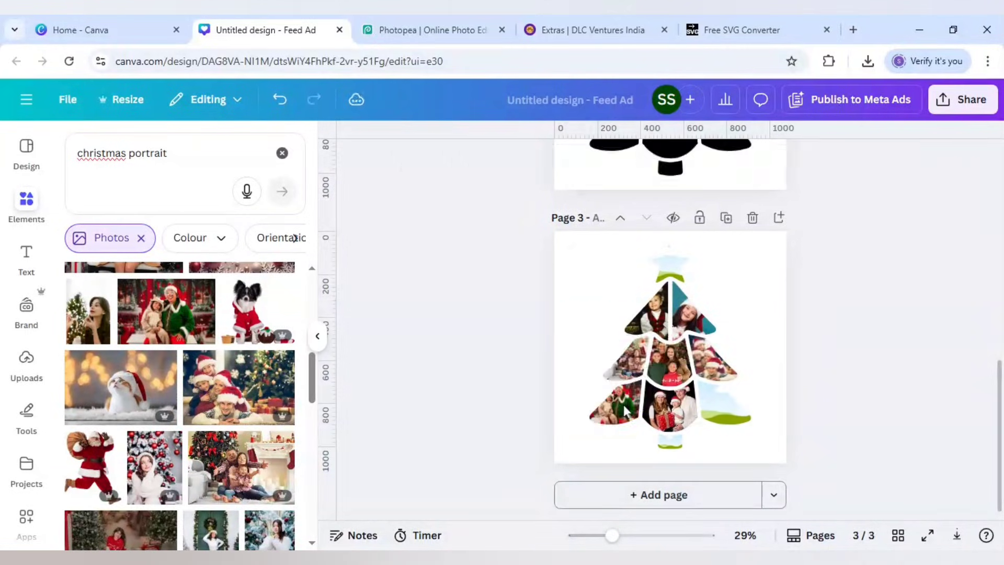
double_click(623, 404)
click(482, 433)
click(482, 433)
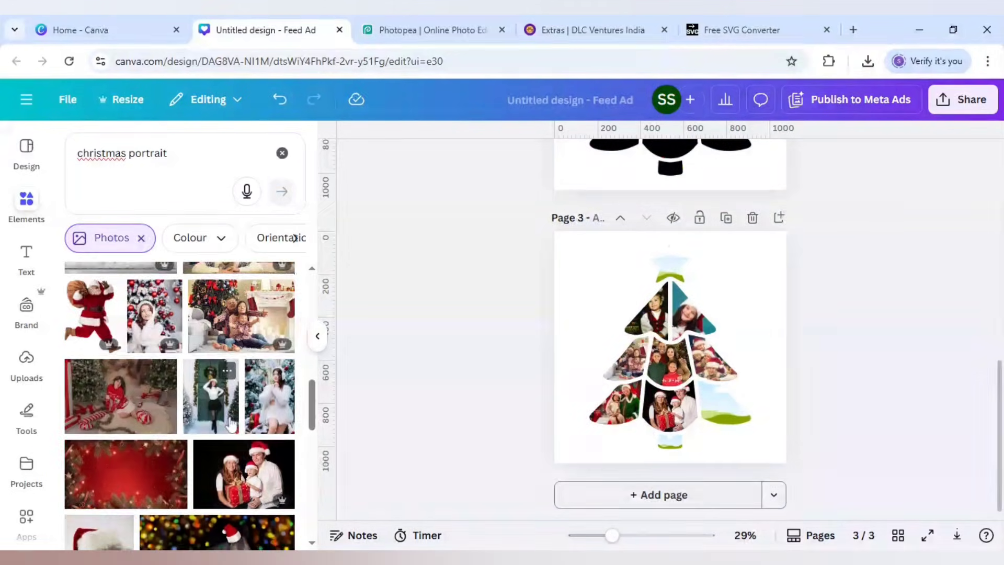
Try the photo of the seated woman holding a large red ornament in the bottom row's right frame.
scroll(230, 432, down, 4)
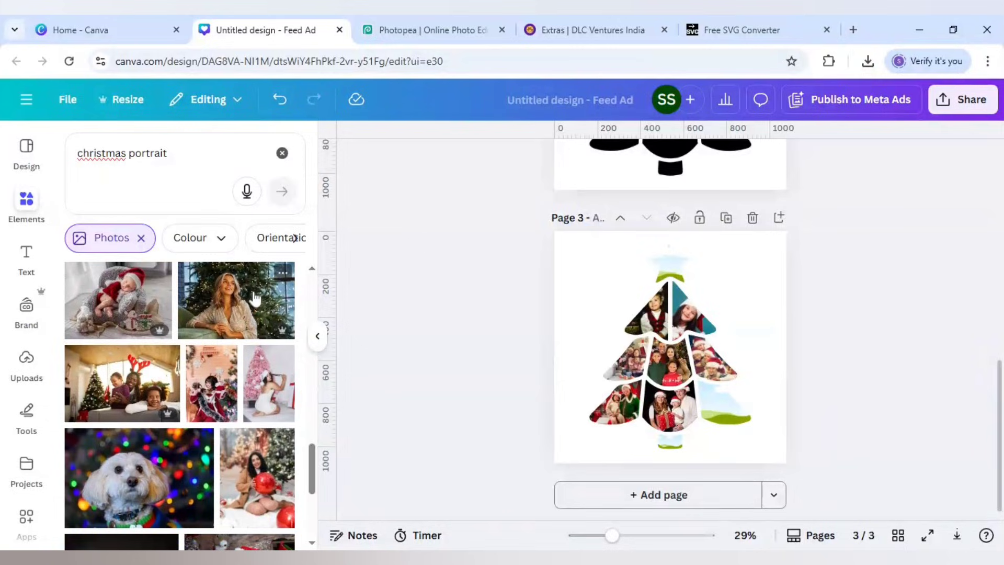
scroll(253, 296, down, 2)
click(257, 405)
drag(706, 408, 725, 403)
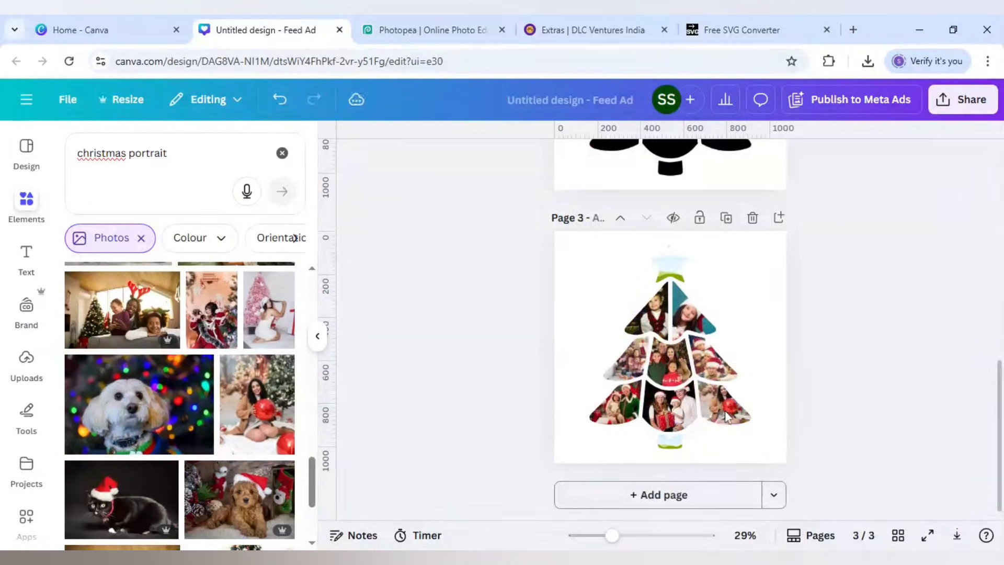
double_click(724, 403)
click(417, 401)
click(417, 401)
scroll(214, 384, down, 3)
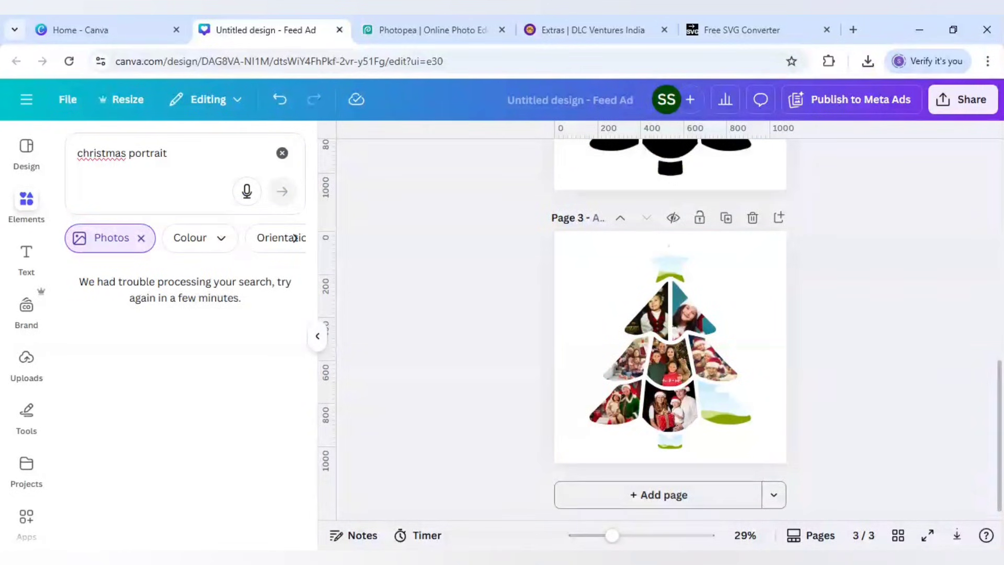
Rerun the "christmas portrait" photo search and fill the bottom row's right frame with the photo of the red-dressed pair on a green background.
click(167, 152)
click(209, 278)
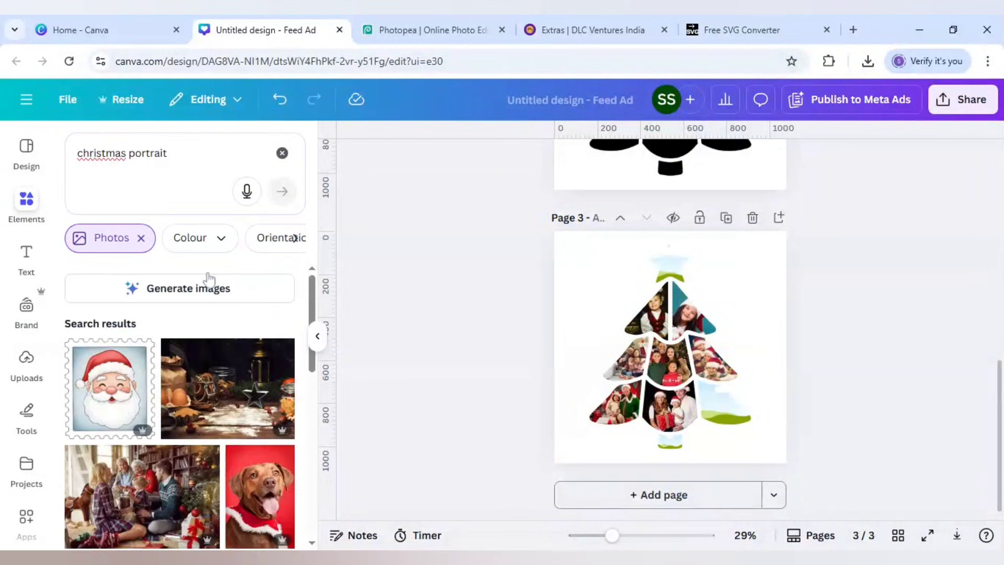
scroll(191, 391, down, 5)
scroll(192, 392, down, 10)
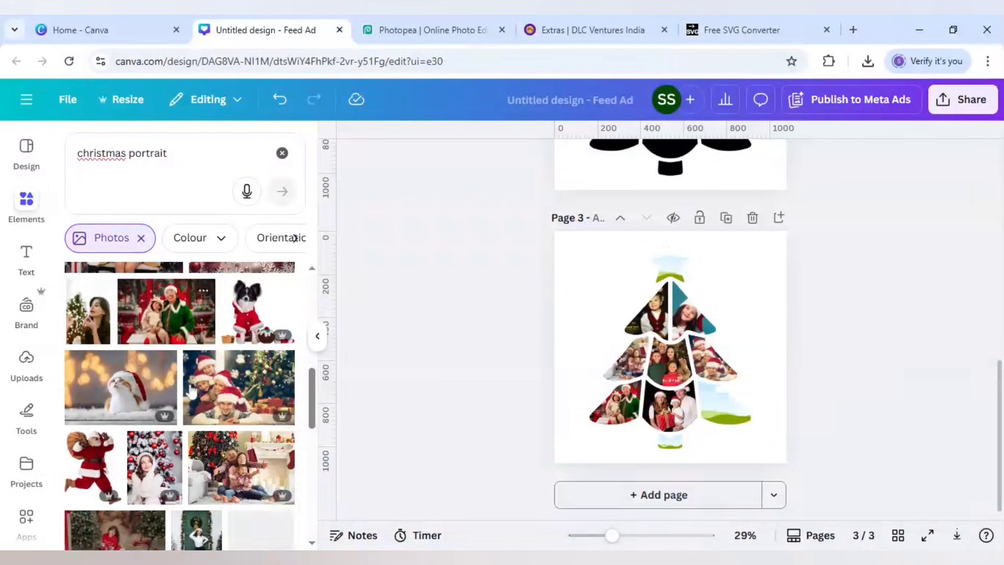
scroll(191, 391, down, 10)
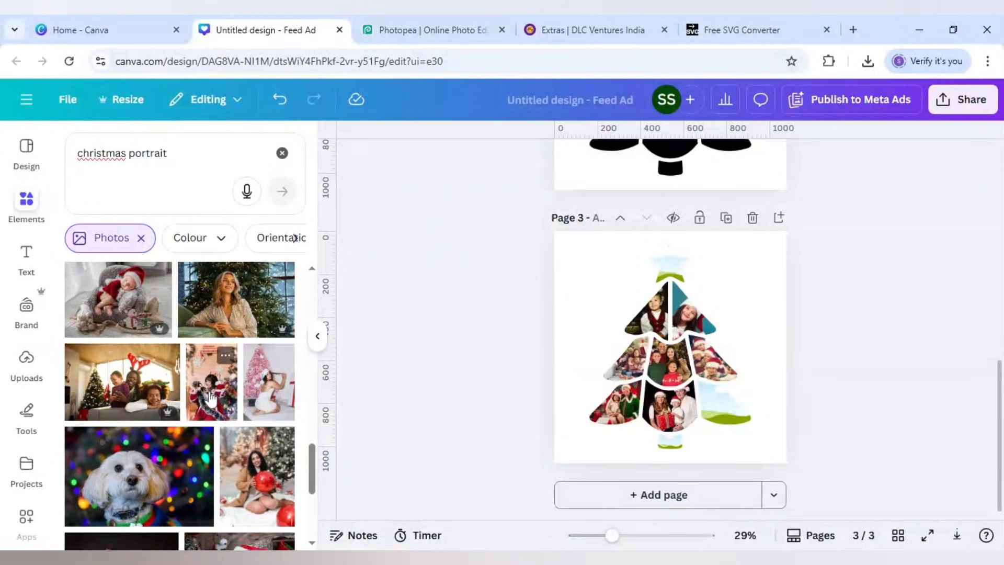
scroll(130, 424, down, 10)
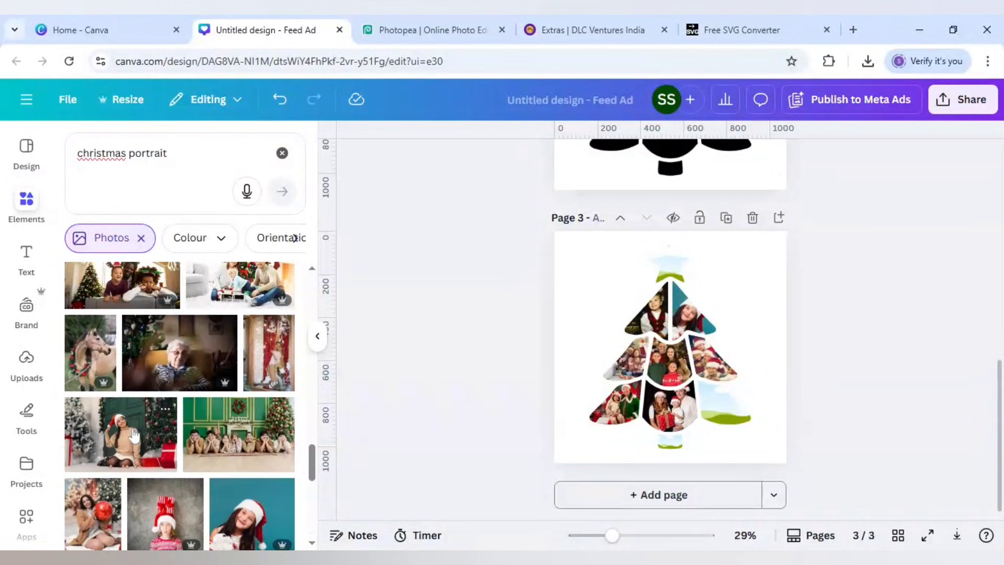
scroll(134, 435, down, 10)
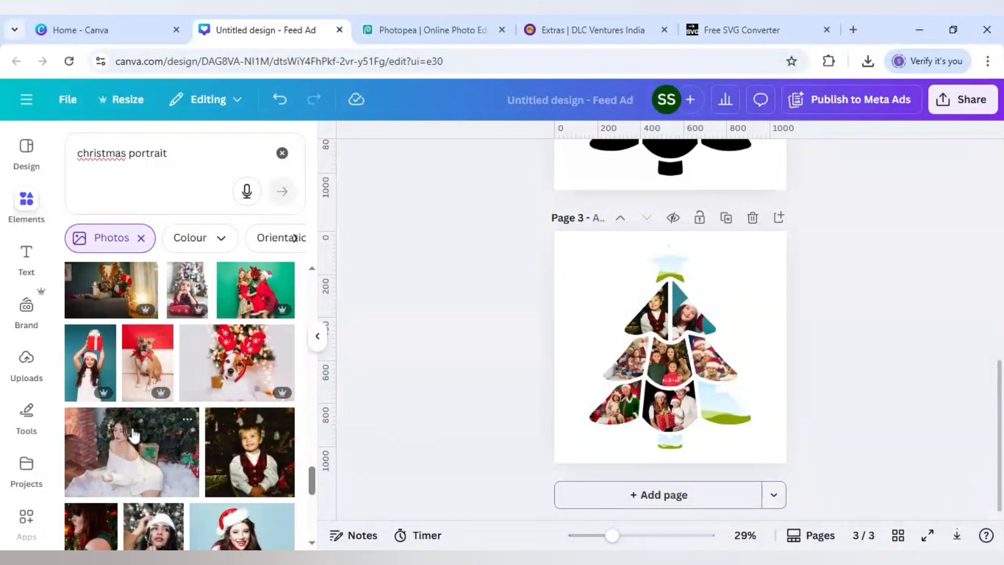
click(238, 303)
drag(674, 361, 721, 407)
double_click(717, 407)
click(504, 372)
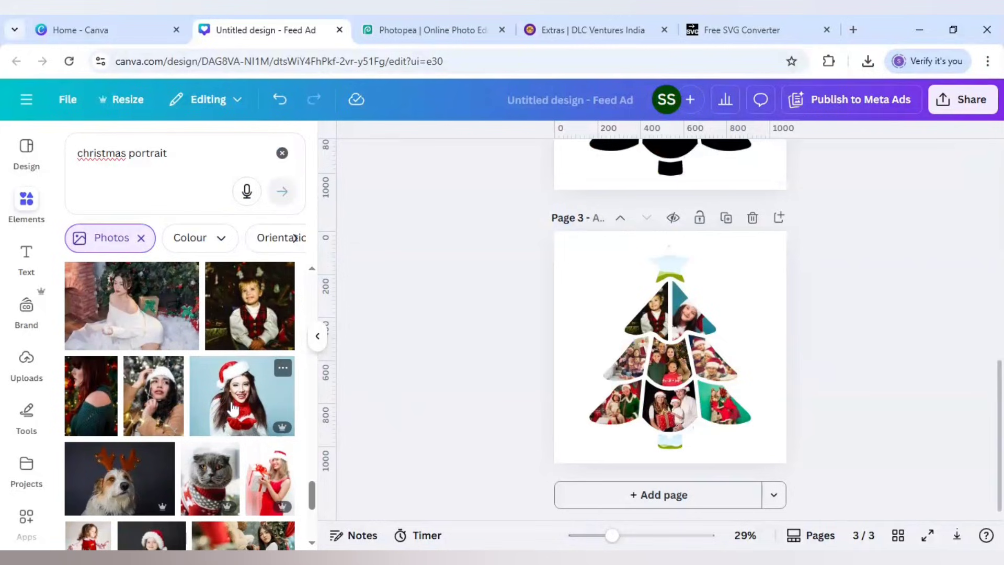
Fill the star frame atop the tree with the photo of the dark-haired woman in a Santa hat on a light blue background.
click(223, 418)
drag(668, 346, 668, 271)
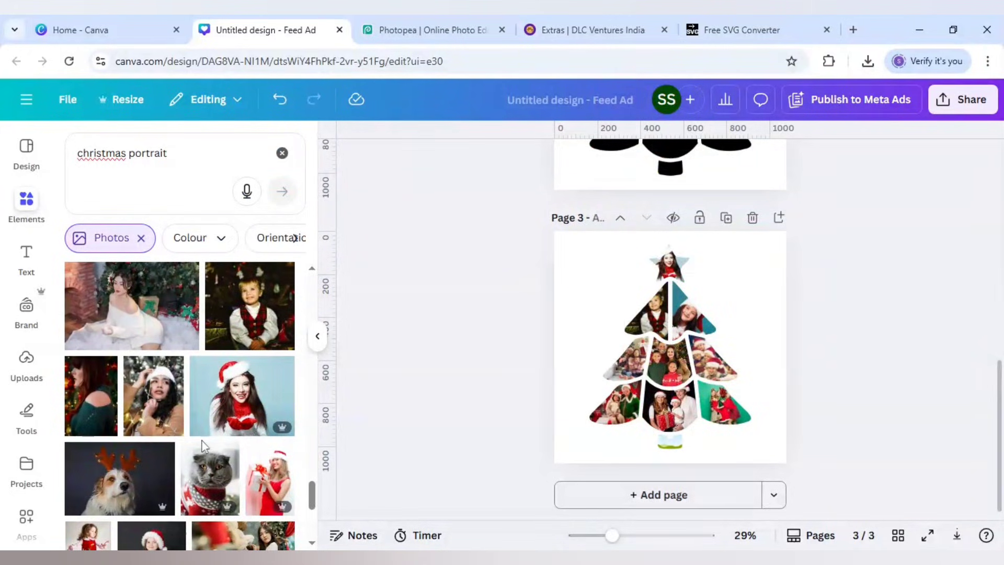
Search the photos for "tree bark" and fill the trunk frame with the reddish-brown bark texture.
scroll(199, 441, down, 4)
scroll(199, 442, down, 3)
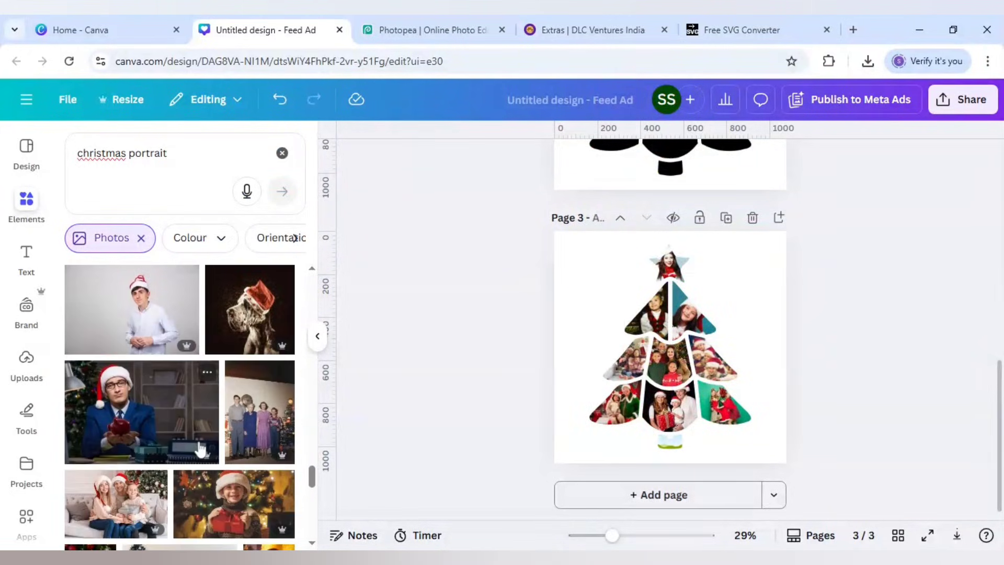
click(79, 153)
text(tree)
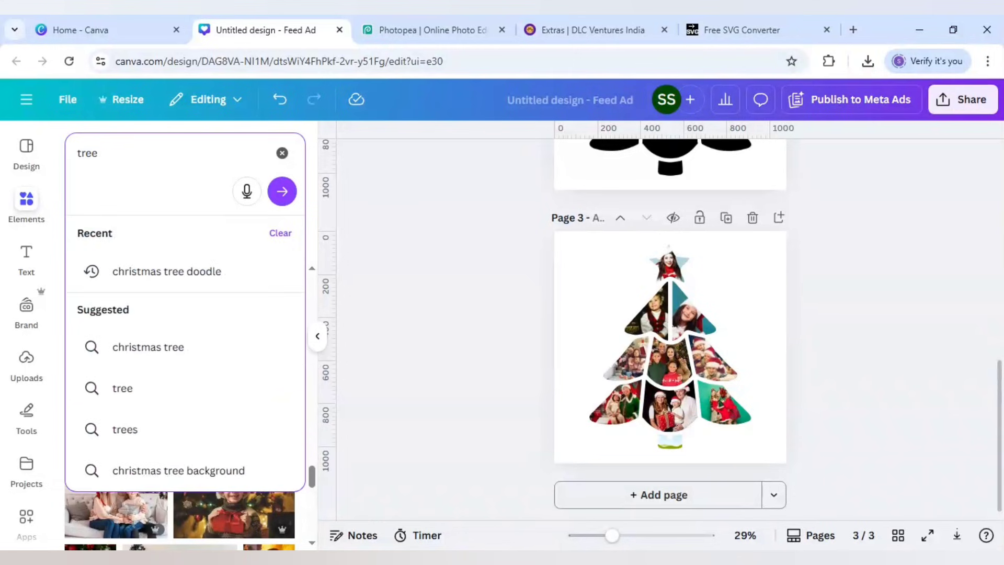
text( bark)
key(Return)
click(239, 376)
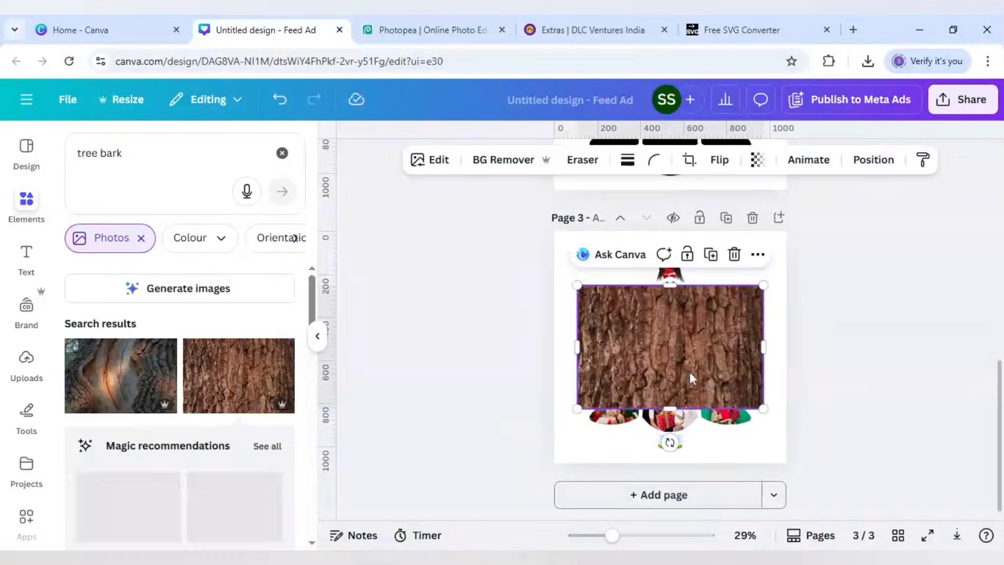
drag(689, 372, 670, 440)
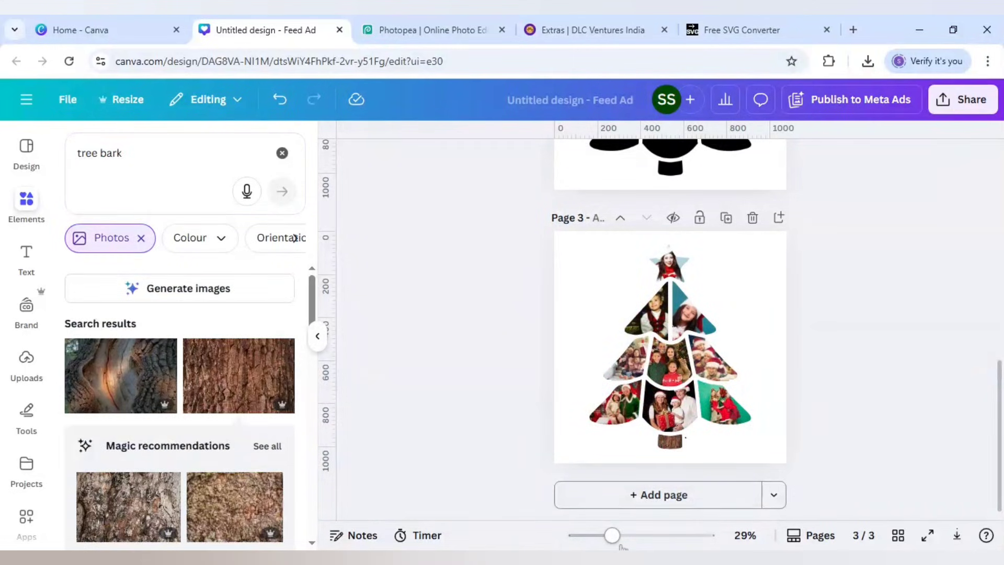
Inspect the filled collage up close, view the template's listing on the Buy Me a Coffee extras page, and return to the Canva design.
drag(612, 535, 627, 536)
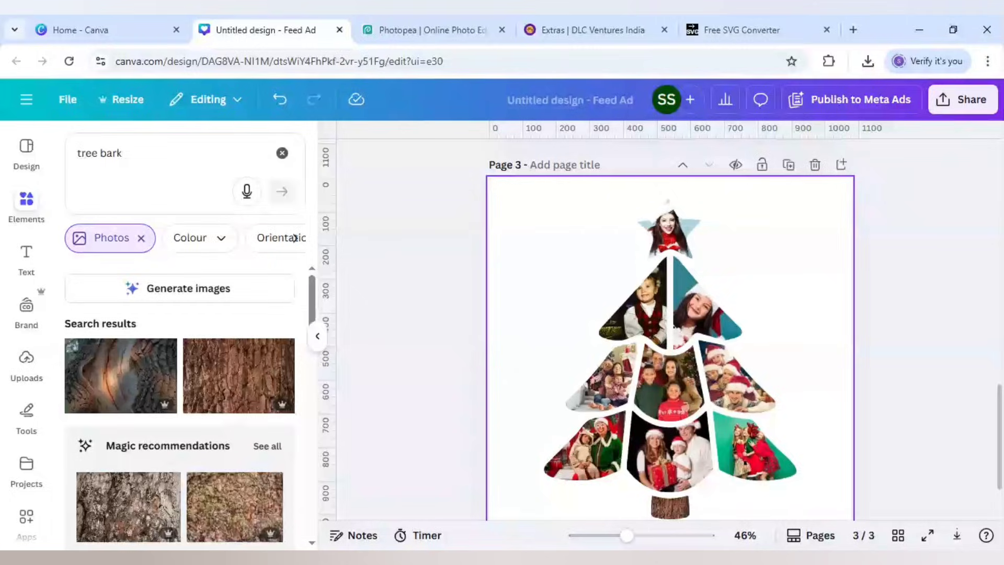
click(594, 31)
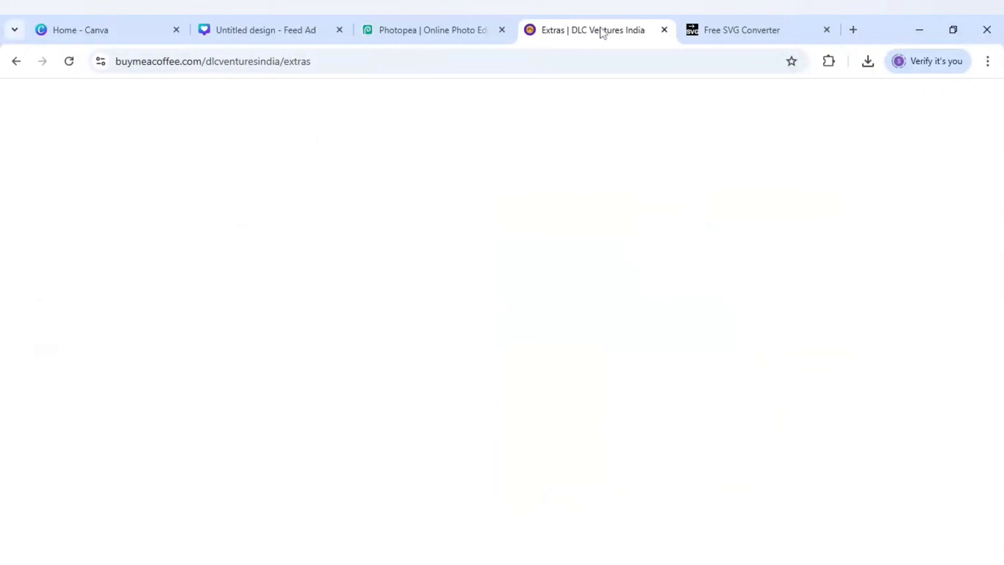
scroll(689, 329, down, 2)
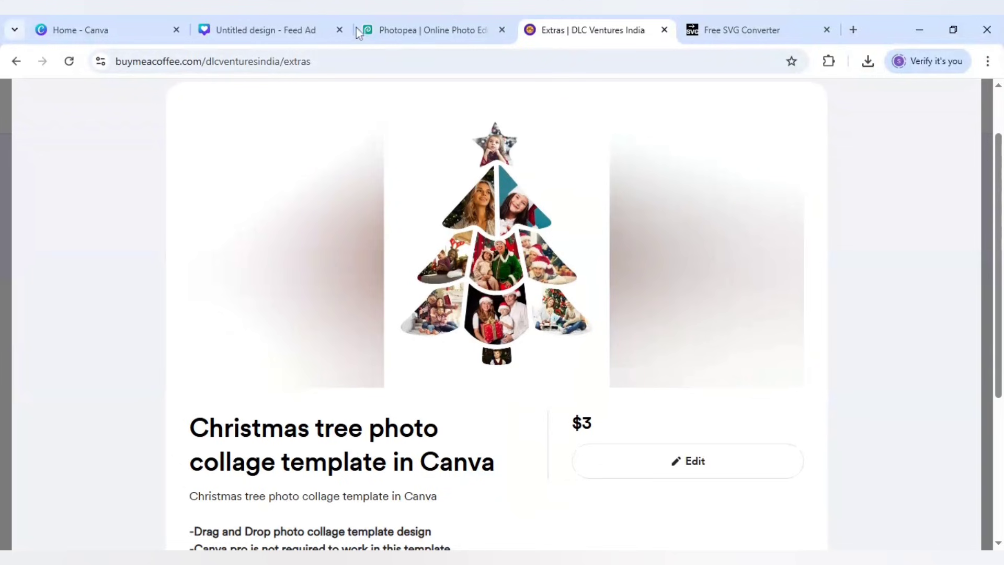
click(306, 28)
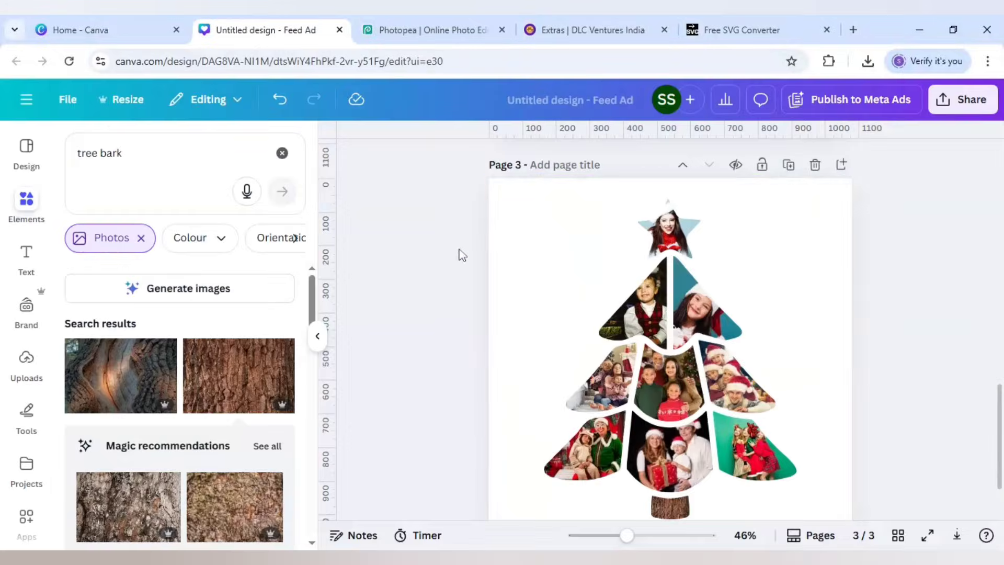